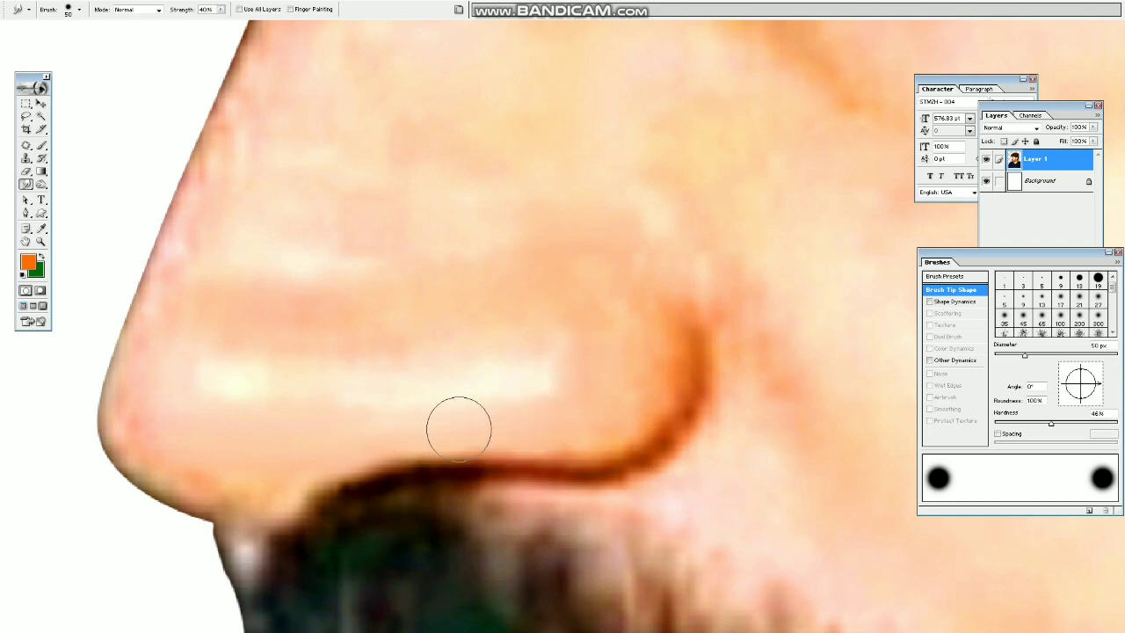
# Step: Smudge the highlight along the lower side of the nose into an even band with a 30 px brush at 40% strength
pyautogui.press('[')
pyautogui.press('[')
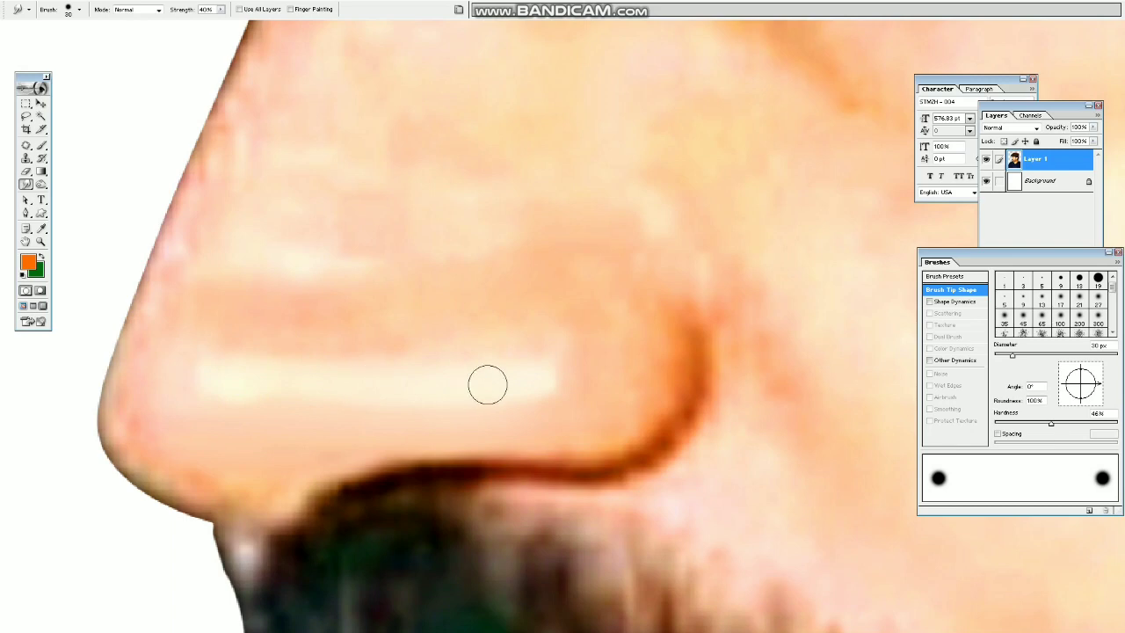
# Step: Check the image's pixel dimensions, document size and resolution in Image Size
pyautogui.hotkey('ctrl', '-')
pyautogui.hotkey('ctrl', '-')
pyautogui.hotkey('ctrl', '-')
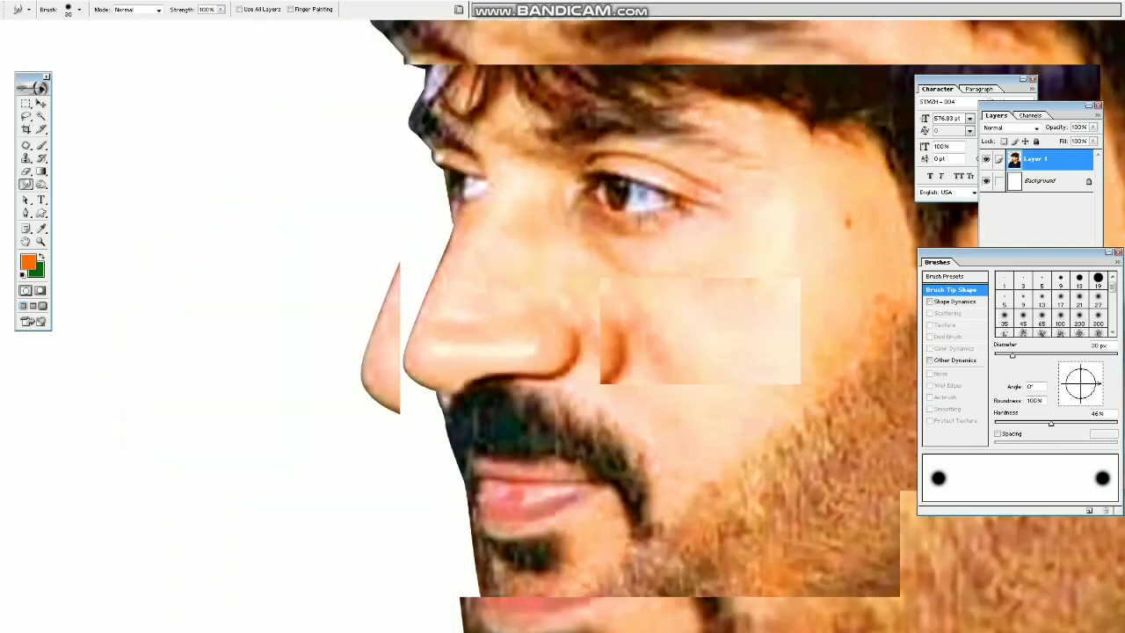
pyautogui.hotkey('ctrl', 'alt', 'i')
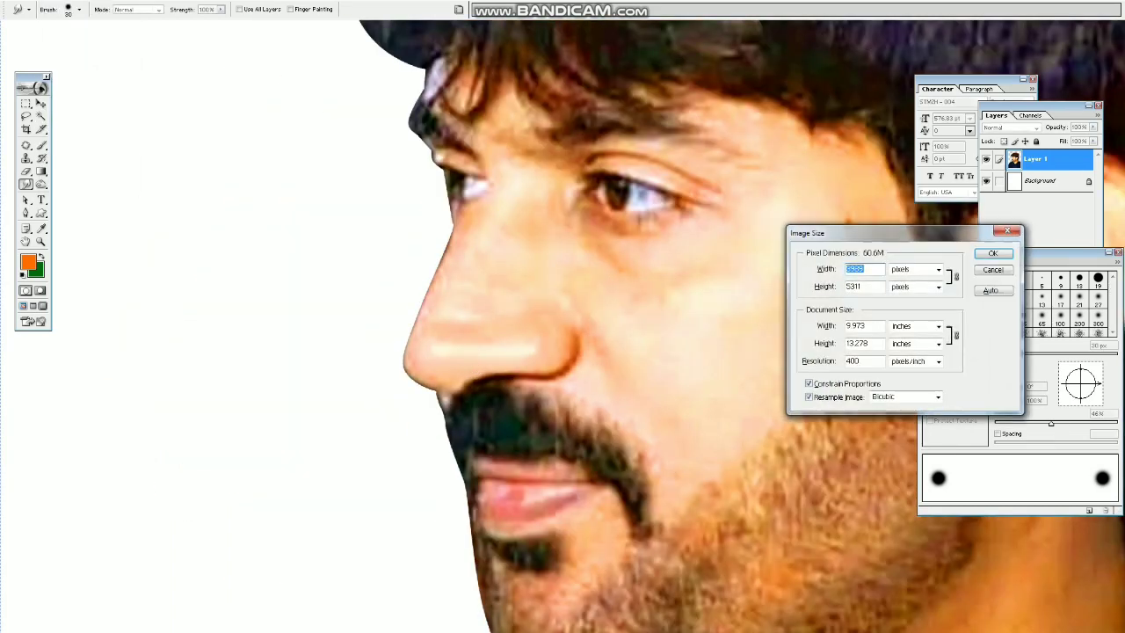
pyautogui.press('Return')
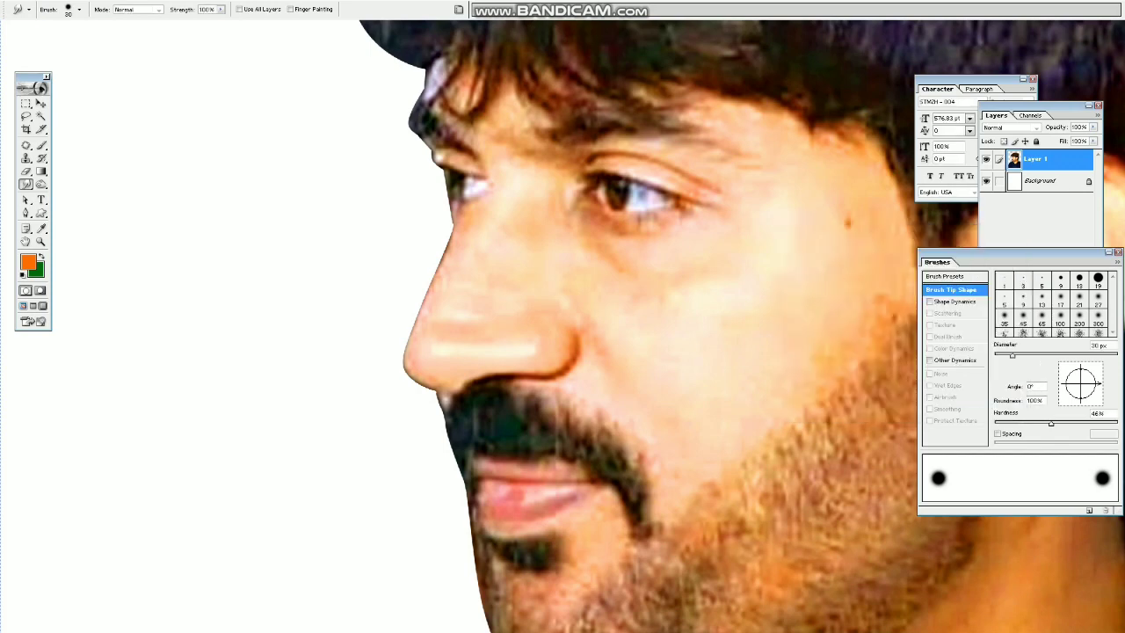
# Step: Smooth the skin of the nostril wing up to its dark crease with the Smudge tool at 40% strength, using 40 to 60 px brushes
pyautogui.hotkey('ctrl', '-')
pyautogui.press('z')
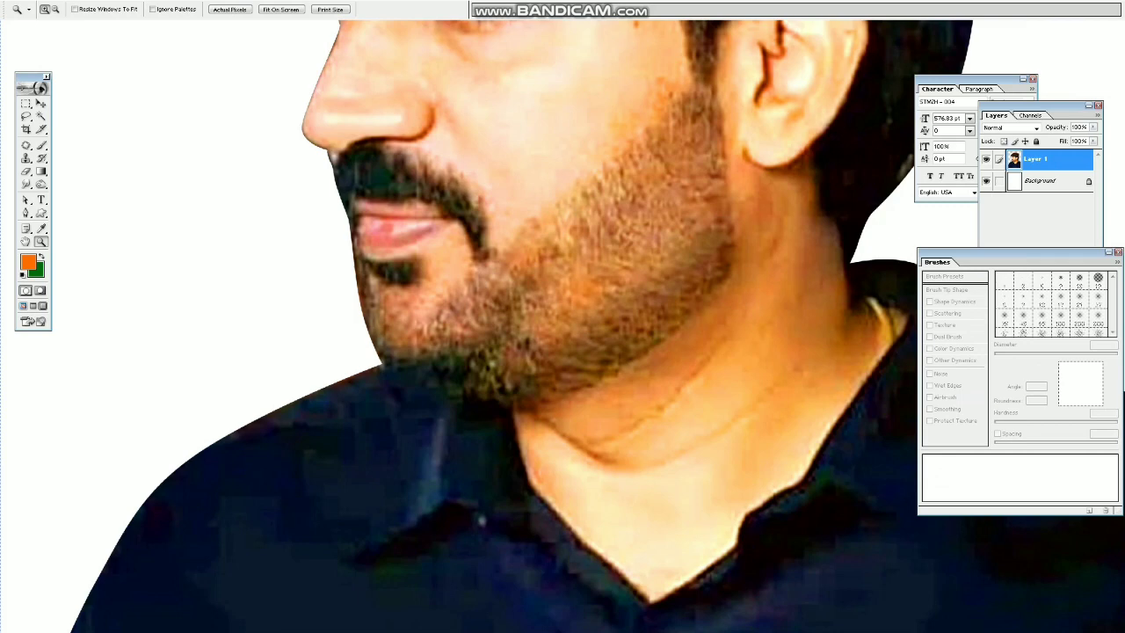
pyautogui.moveTo(325, 85)
pyautogui.mouseDown()
pyautogui.moveTo(480, 187)
pyautogui.moveTo(515, 281)
pyautogui.mouseUp()
pyautogui.press('r')
pyautogui.press(']')
pyautogui.press(']')
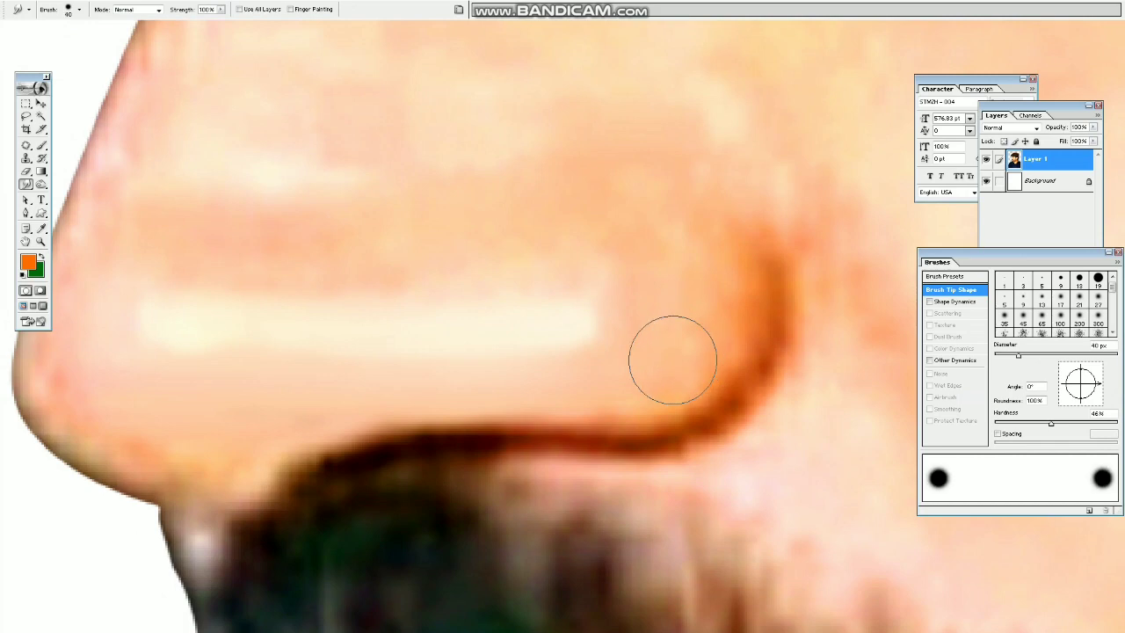
pyautogui.moveTo(682, 368)
pyautogui.mouseDown()
pyautogui.moveTo(716, 322)
pyautogui.moveTo(668, 365)
pyautogui.mouseUp()
pyautogui.hotkey('ctrl', 'z')
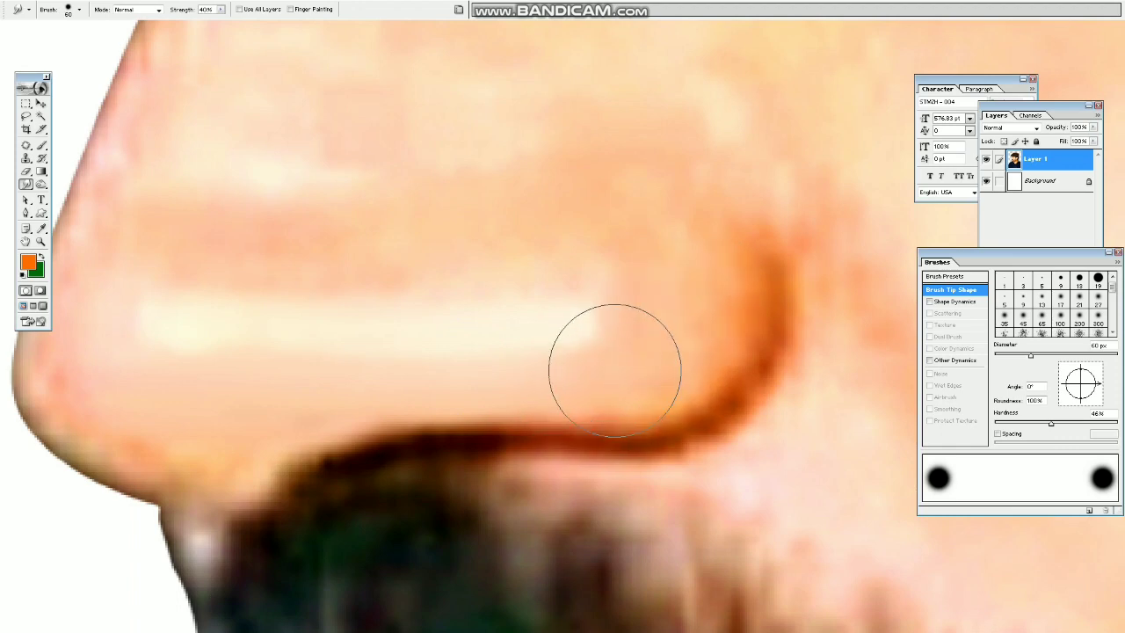
pyautogui.press('[')
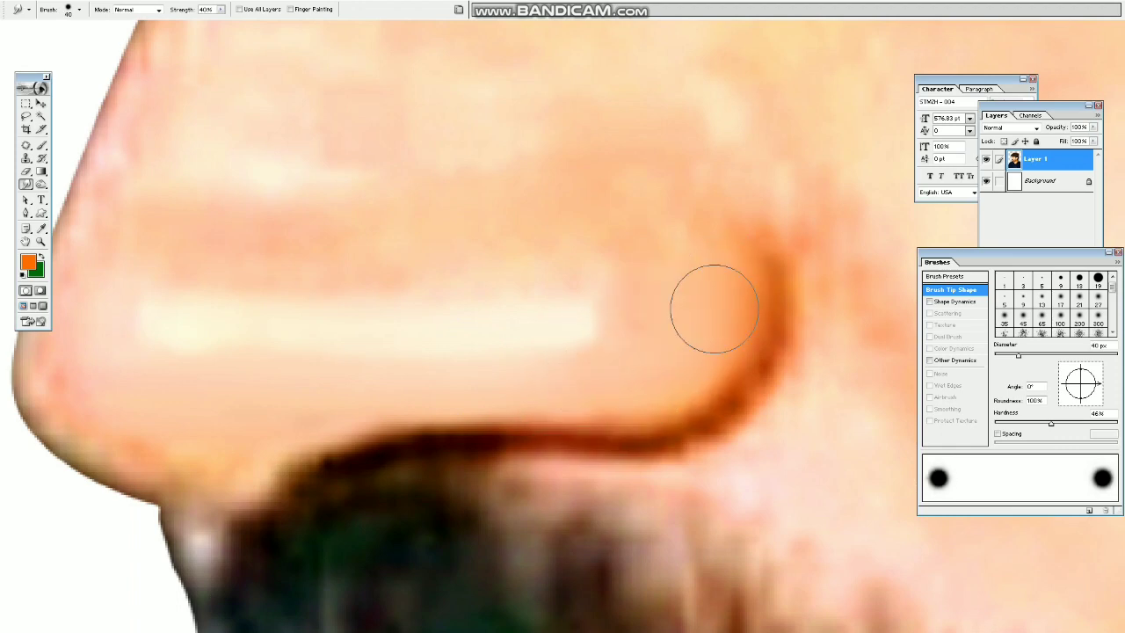
pyautogui.press(']')
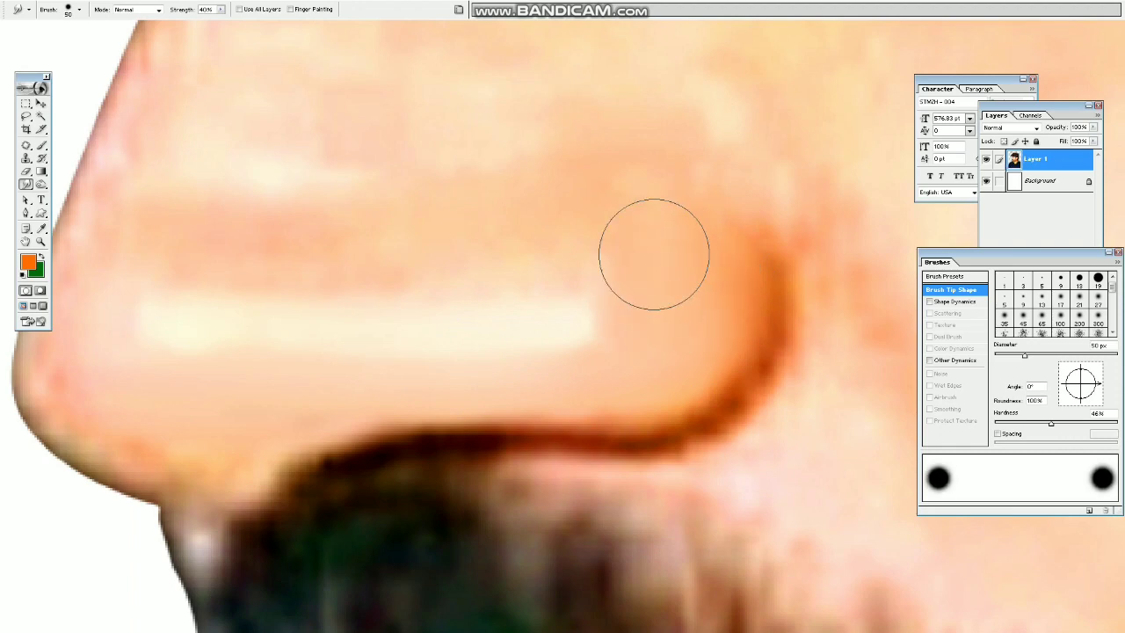
pyautogui.press(']')
pyautogui.press('[')
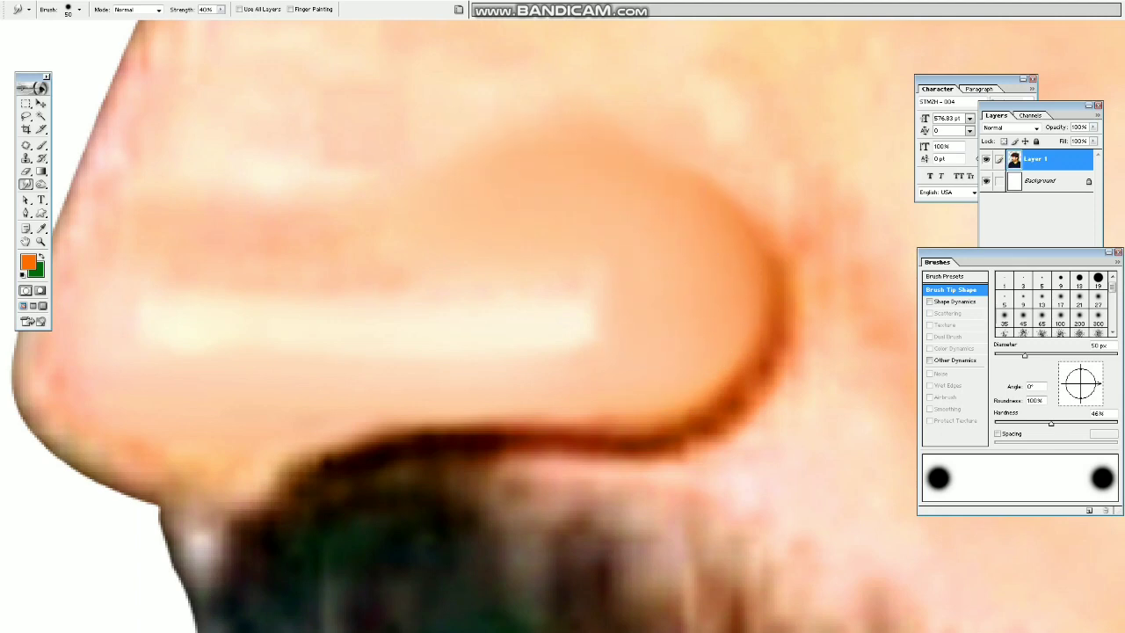
# Step: Smudge the darker band above the nose highlight and the skin around the nose tip with a 40 px brush
pyautogui.hotkey('ctrl', '-')
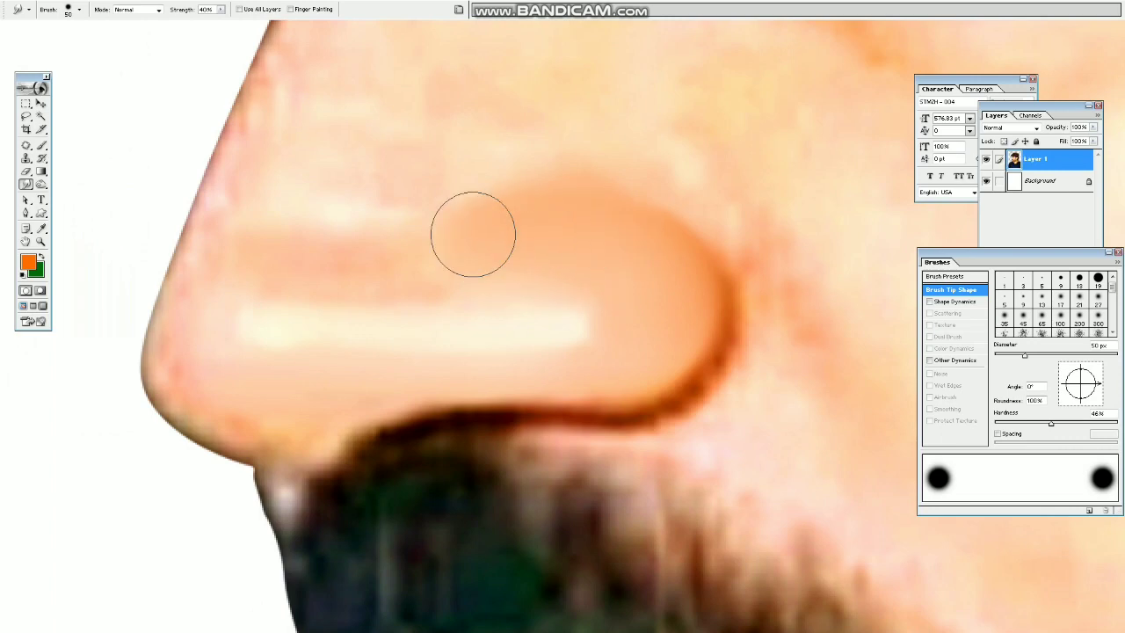
pyautogui.press('[')
pyautogui.moveTo(290, 259)
pyautogui.mouseDown()
pyautogui.moveTo(373, 270)
pyautogui.moveTo(240, 241)
pyautogui.mouseUp()
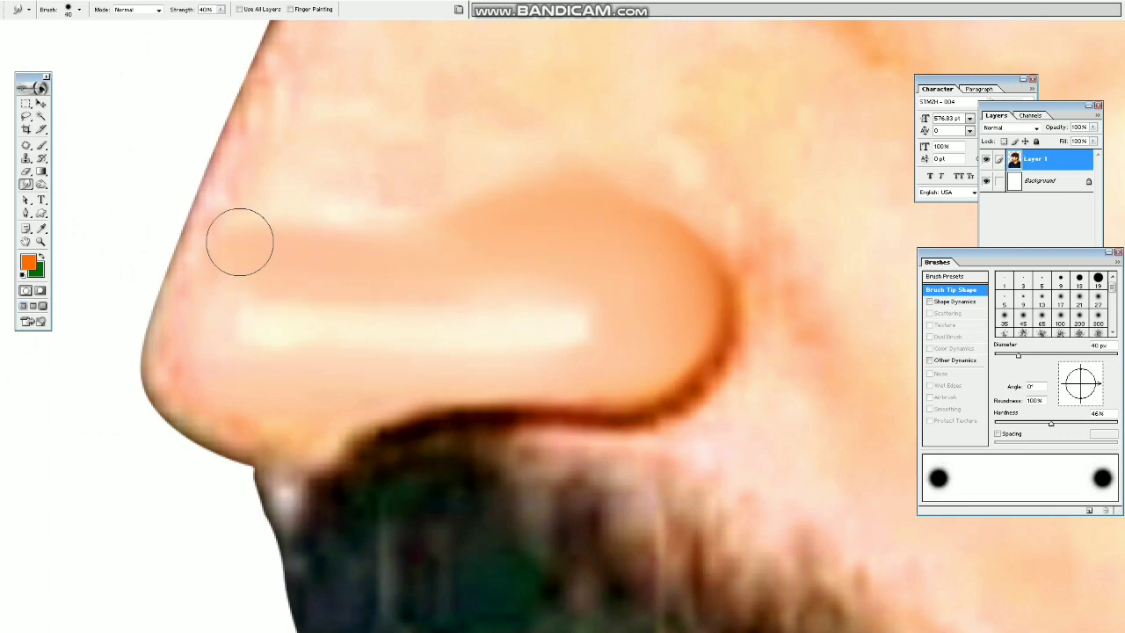
pyautogui.moveTo(306, 385)
pyautogui.mouseDown()
pyautogui.moveTo(205, 406)
pyautogui.moveTo(245, 418)
pyautogui.moveTo(221, 399)
pyautogui.moveTo(300, 435)
pyautogui.moveTo(193, 386)
pyautogui.moveTo(257, 420)
pyautogui.moveTo(205, 391)
pyautogui.moveTo(308, 415)
pyautogui.moveTo(272, 401)
pyautogui.mouseUp()
pyautogui.moveTo(202, 349)
pyautogui.mouseDown()
pyautogui.moveTo(226, 260)
pyautogui.moveTo(182, 352)
pyautogui.mouseUp()
# Step: Smooth the front of the nose from the tip up the bridge, enlarging the smudge brush from 50 to 70 px
pyautogui.press(']')
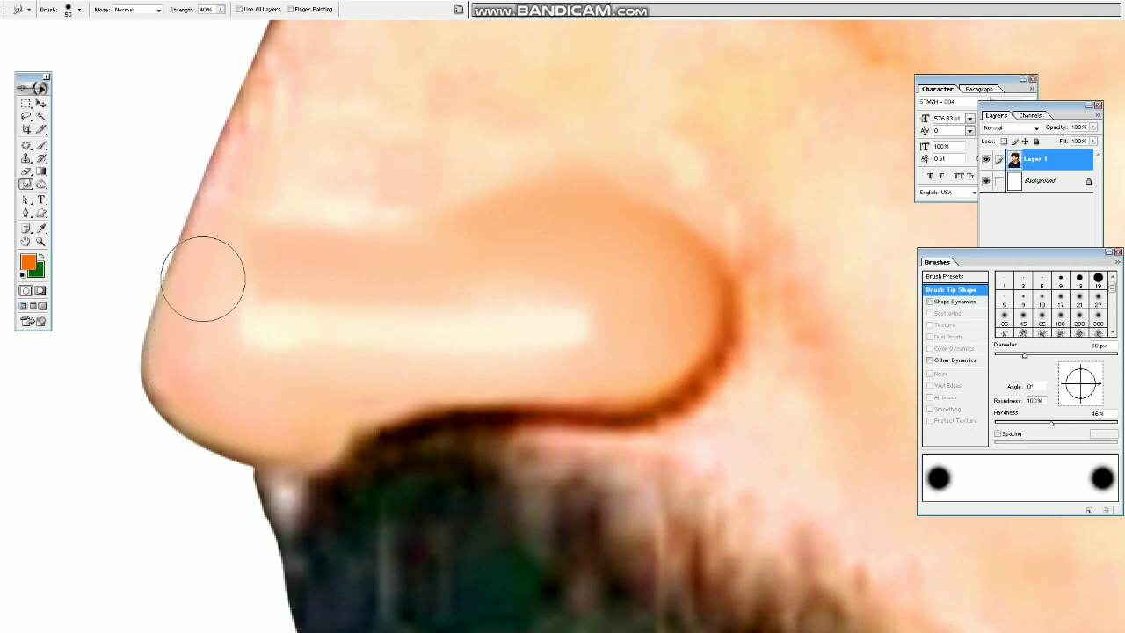
pyautogui.moveTo(217, 260)
pyautogui.mouseDown()
pyautogui.moveTo(275, 116)
pyautogui.moveTo(280, 159)
pyautogui.moveTo(356, 175)
pyautogui.moveTo(284, 163)
pyautogui.moveTo(330, 176)
pyautogui.mouseUp()
pyautogui.hotkey('ctrl', '-')
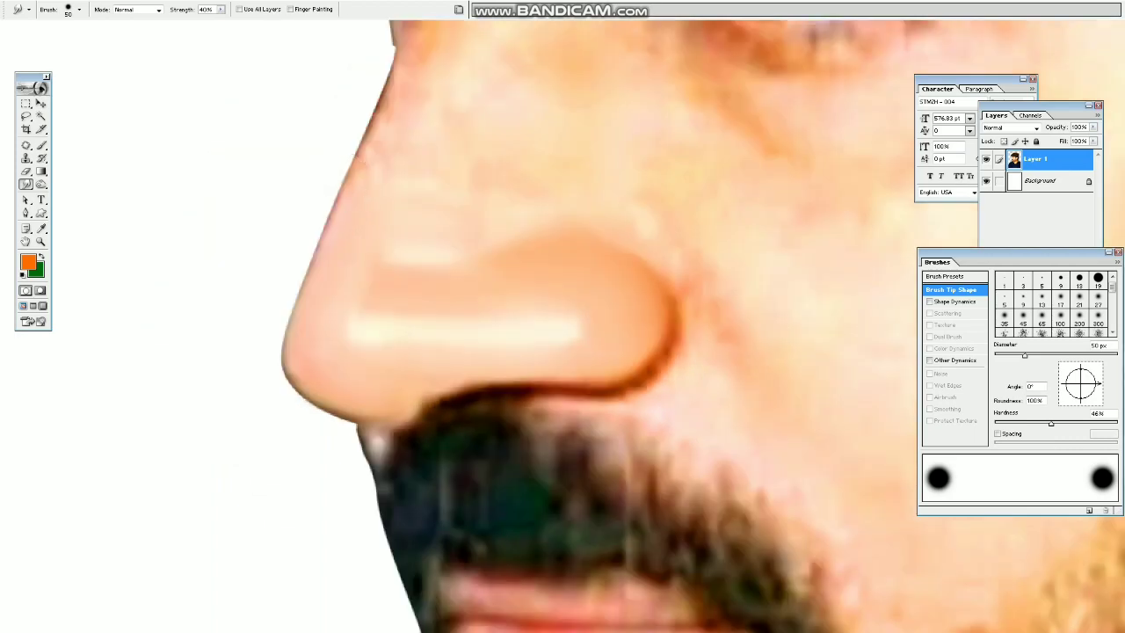
pyautogui.press(']')
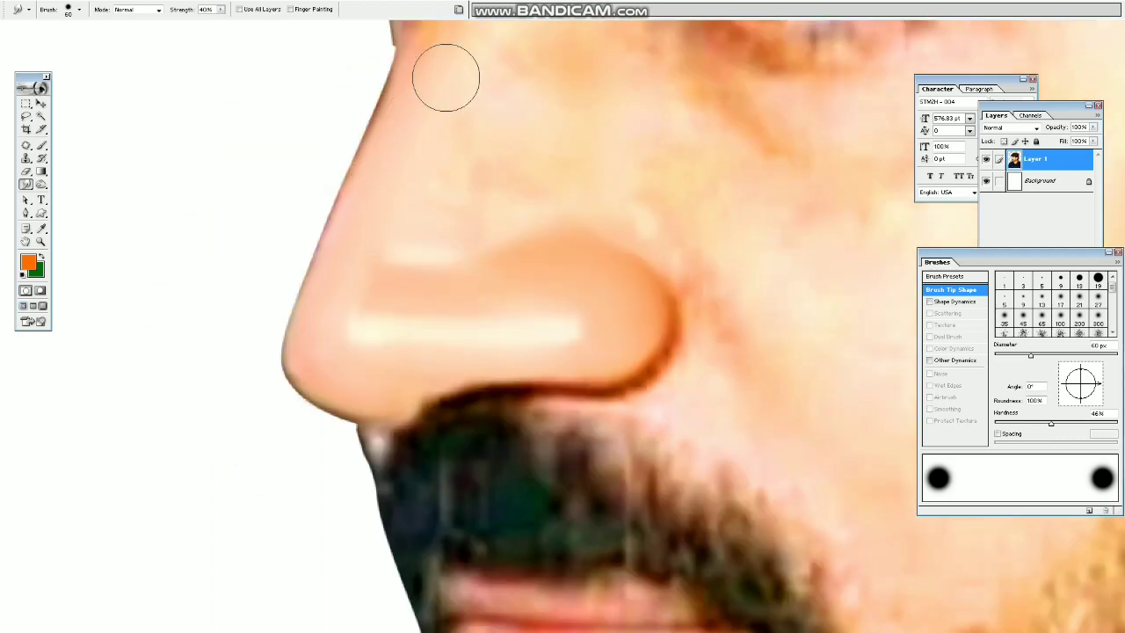
pyautogui.press(']')
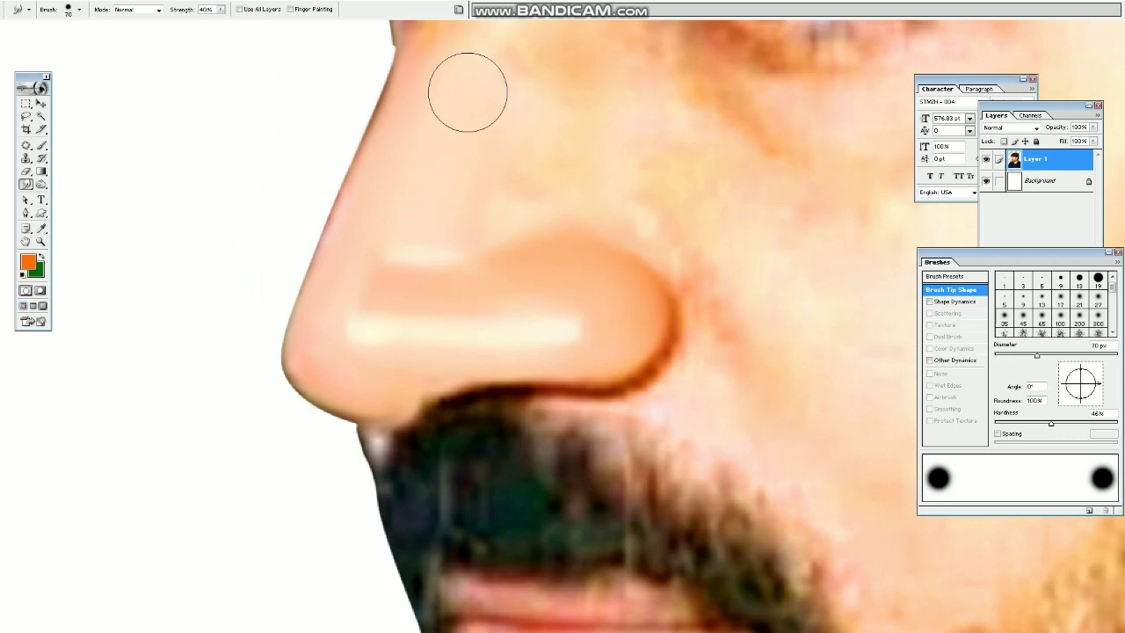
pyautogui.moveTo(467, 93); pyautogui.dragTo(456, 237)
# Step: Load the Layer 1 outline as a selection and smudge along the edge of the nose bridge with a 70 px brush
pyautogui.hotkey('alt', 's')
pyautogui.press('o')
pyautogui.press('Return')
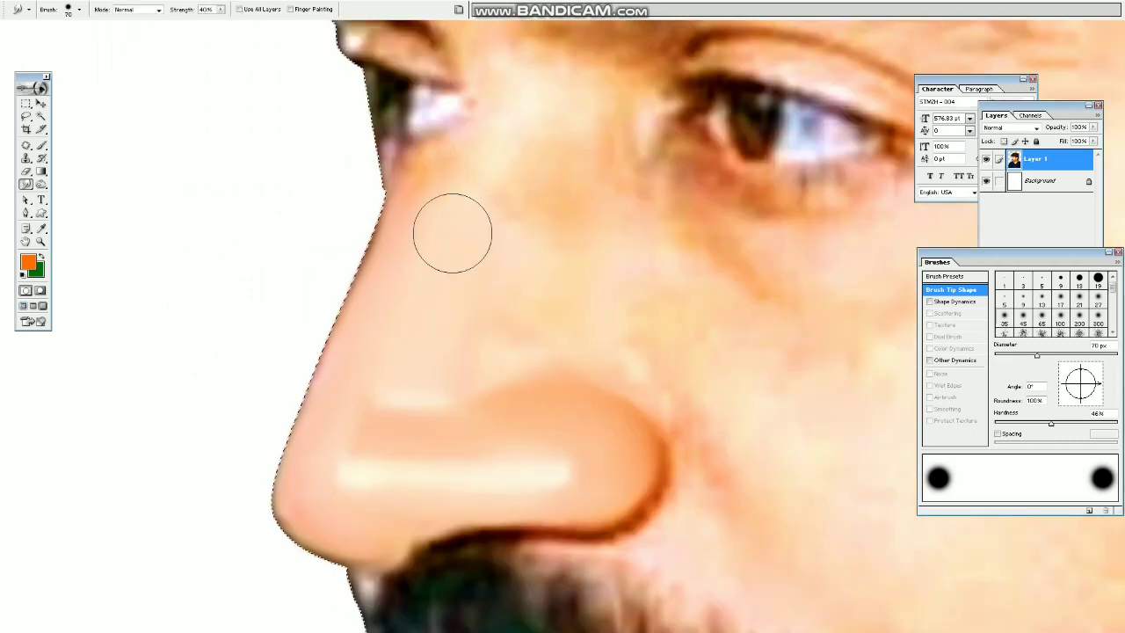
pyautogui.moveTo(334, 342)
pyautogui.mouseDown()
pyautogui.moveTo(372, 224)
pyautogui.moveTo(371, 236)
pyautogui.mouseUp()
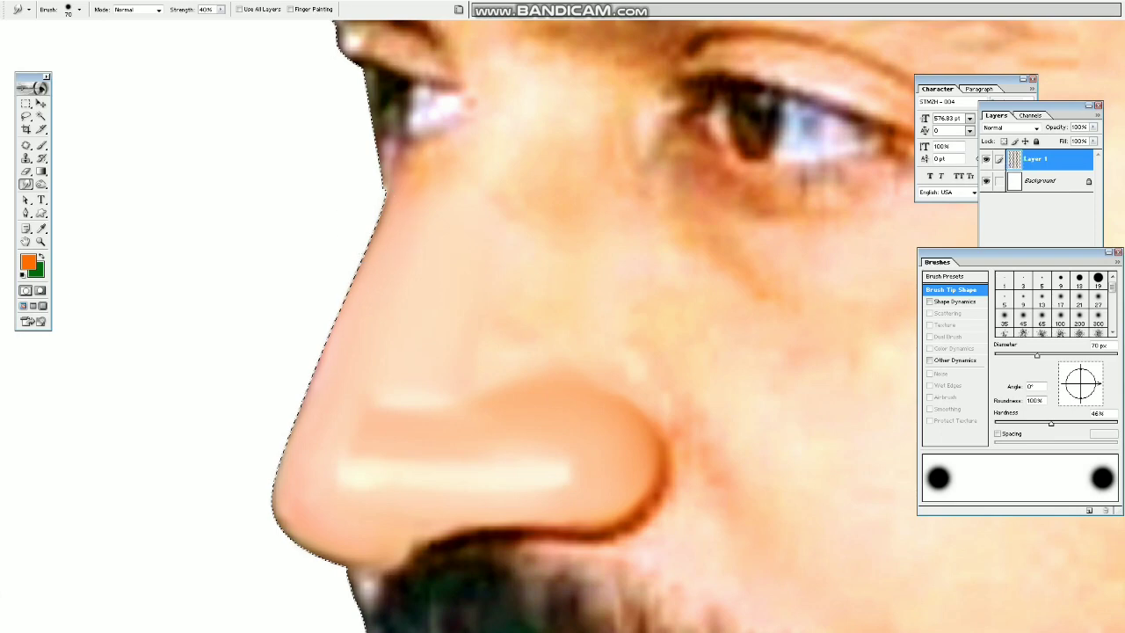
# Step: Smooth the side of the nose above the nostril wing with an 80 px smudge brush
pyautogui.press(']')
pyautogui.press(']')
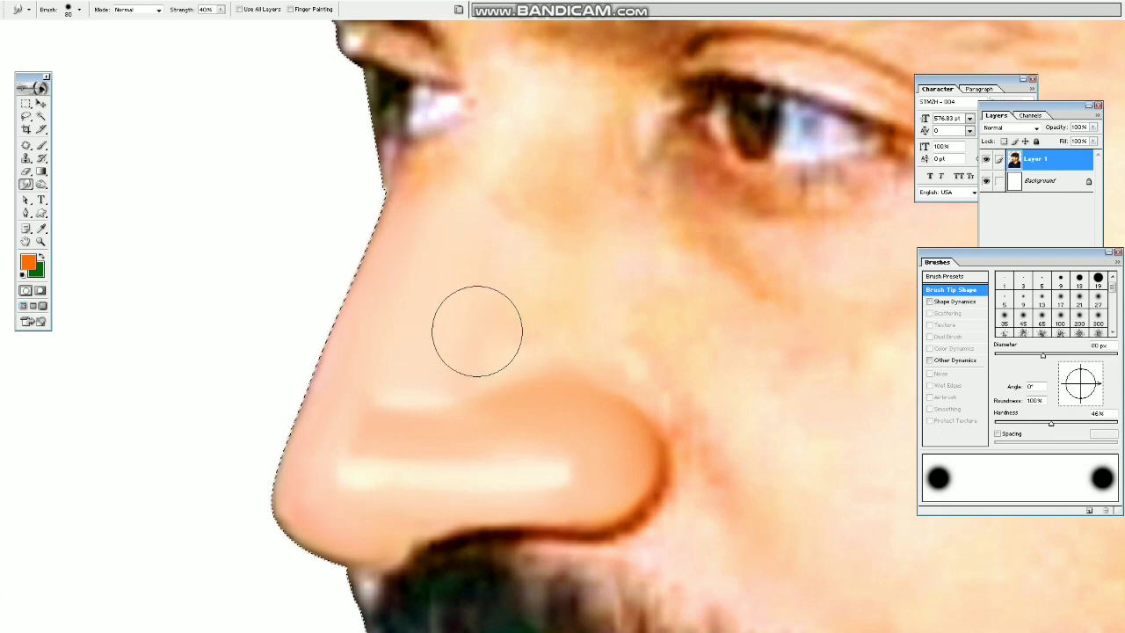
pyautogui.press('[')
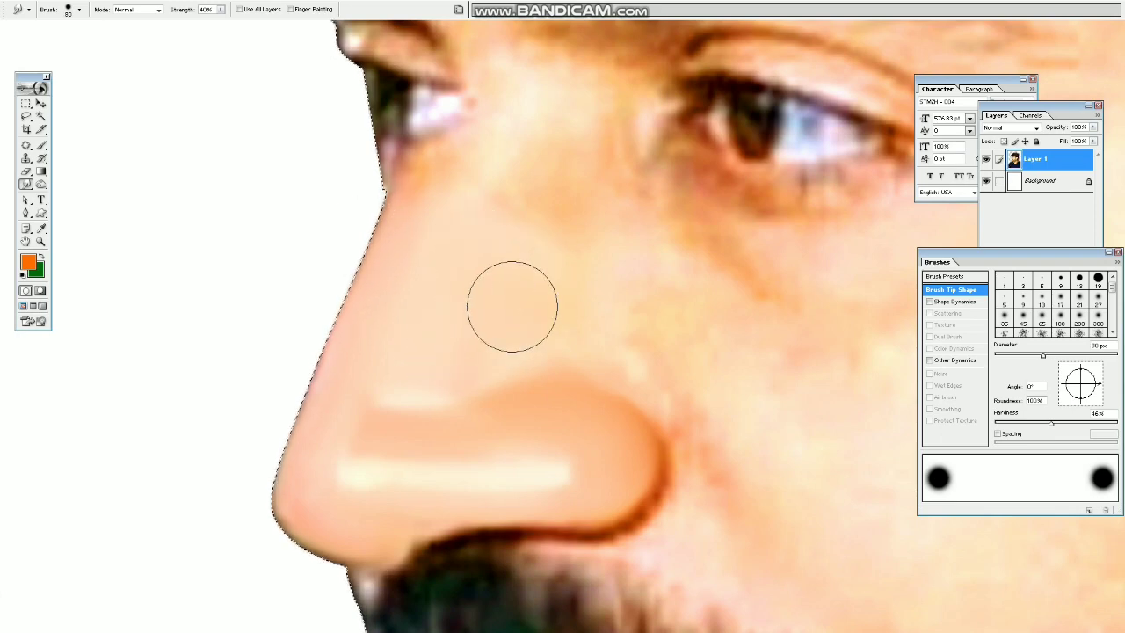
# Step: Smudge the cheek fold beside the nostril and the skin below the eye's inner corner with 50 and 60 px brushes
pyautogui.press('[')
pyautogui.press('[')
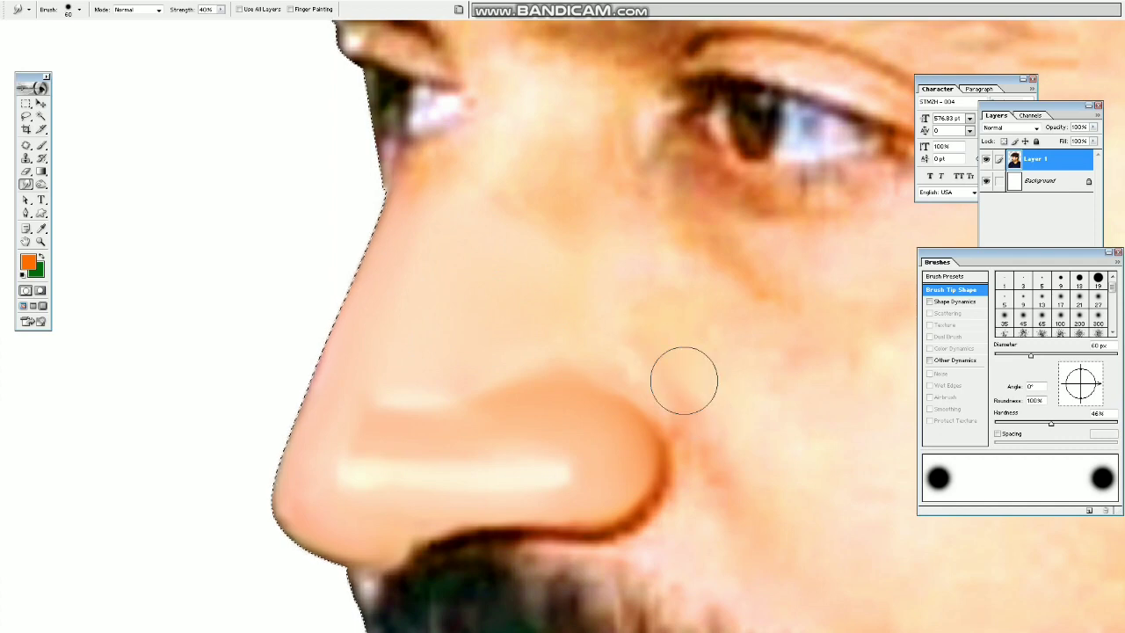
pyautogui.press('[')
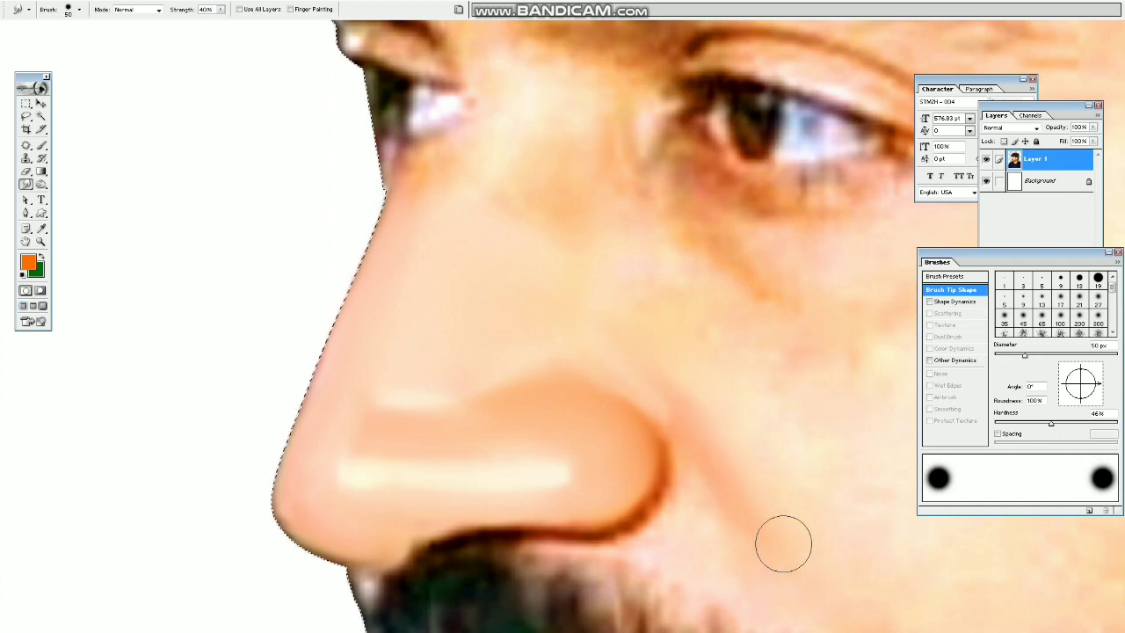
pyautogui.press(']')
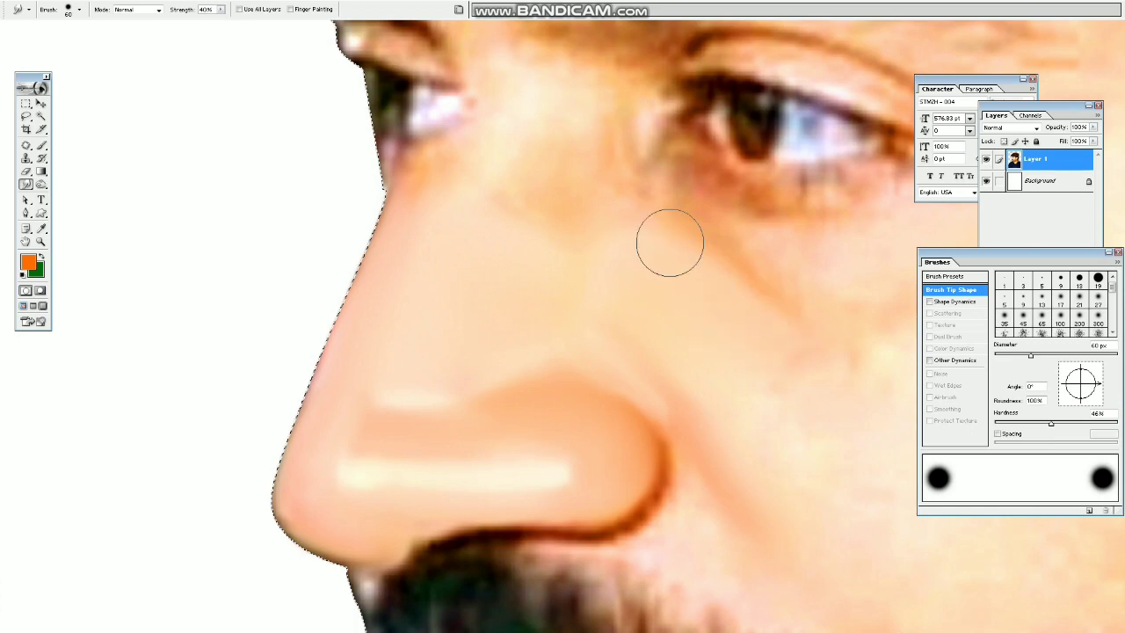
pyautogui.moveTo(671, 244); pyautogui.dragTo(448, 199)
# Step: Blend the cheek skin between the eye and the beard edge with large smudge brushes of 100 to 150 px
pyautogui.hotkey('ctrl', '-')
pyautogui.press(']')
pyautogui.press(']')
pyautogui.press(']')
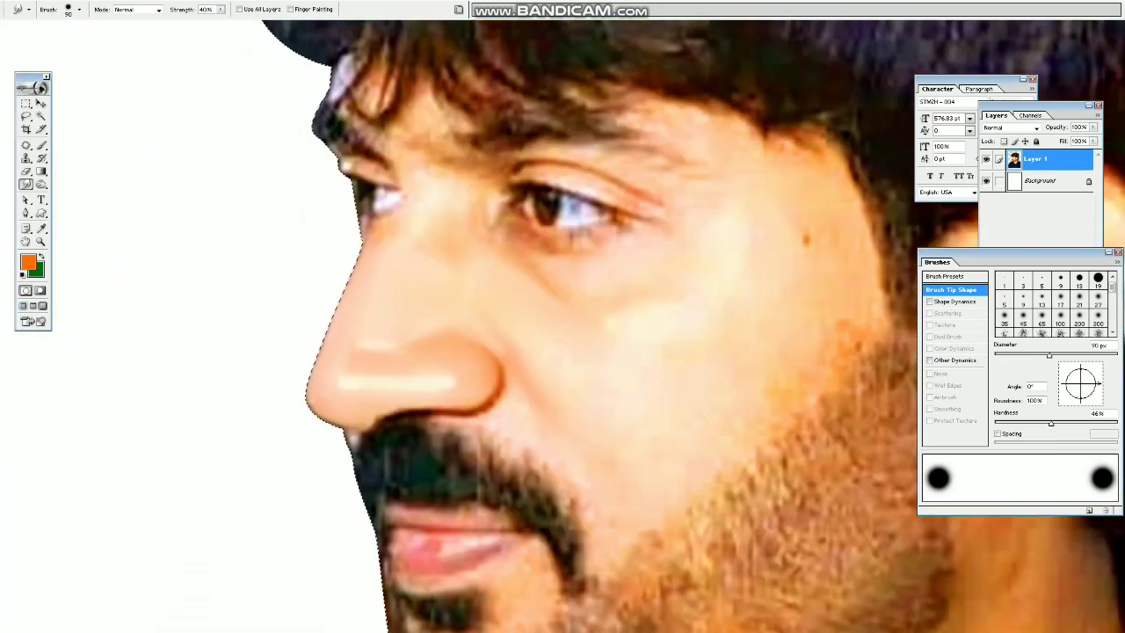
pyautogui.press(']')
pyautogui.press(']')
pyautogui.press(']')
pyautogui.press(']')
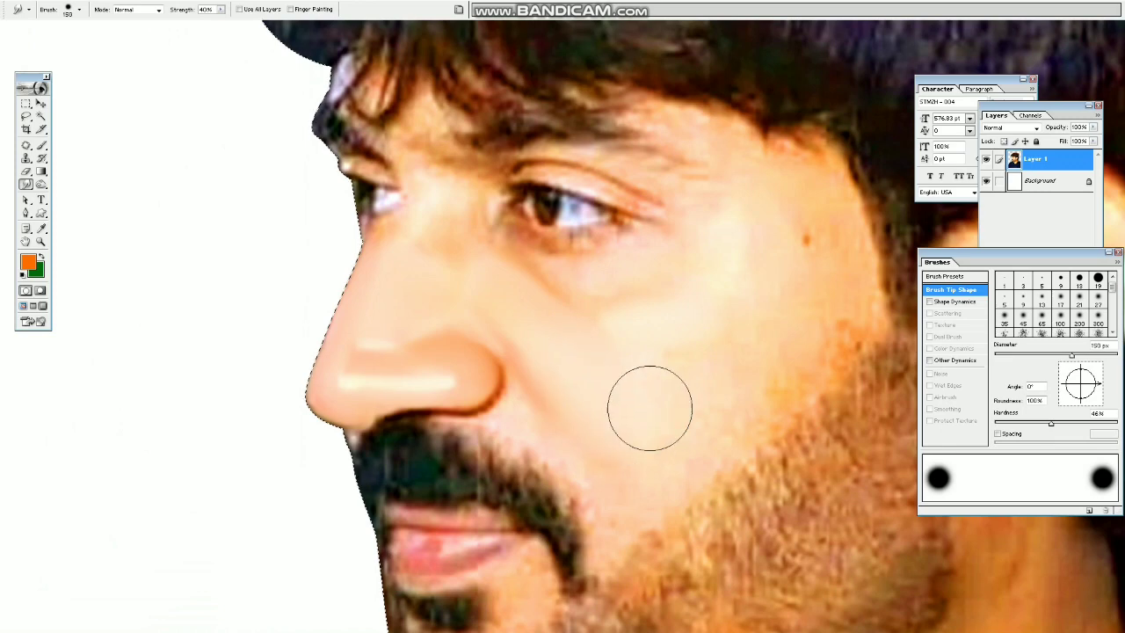
pyautogui.press('[')
pyautogui.press('[')
pyautogui.press('[')
pyautogui.press('[')
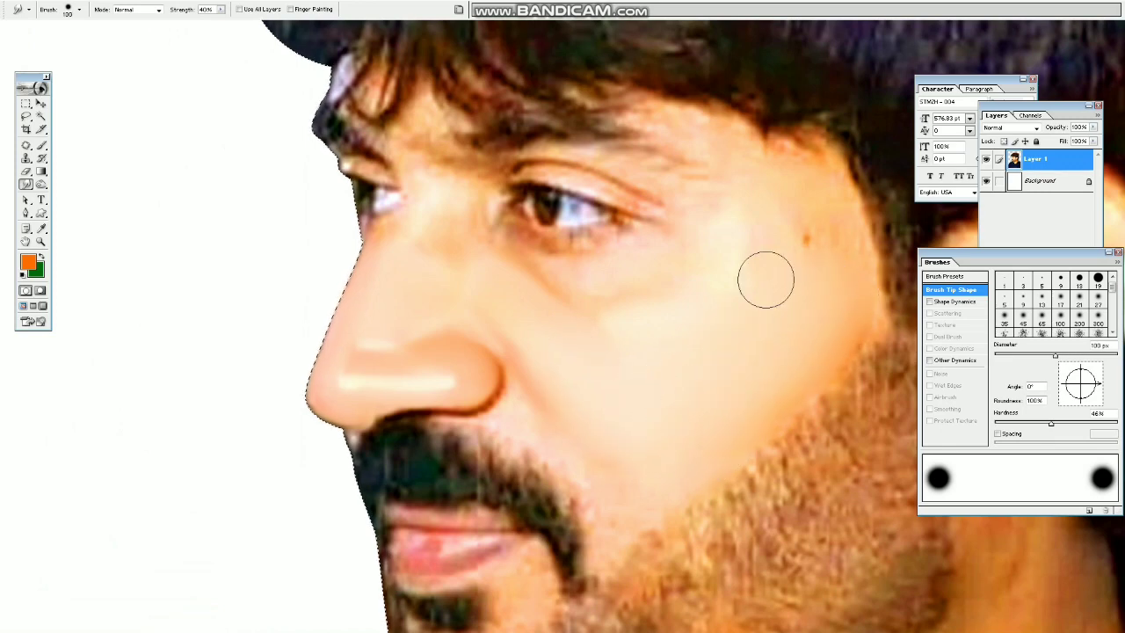
# Step: Smooth the skin between the moustache, the cheek fold and the beard with 70 and 80 px smudge brushes
pyautogui.press(']')
pyautogui.keyDown('ctrl'); pyautogui.click(590, 393); pyautogui.keyUp('ctrl')
pyautogui.keyDown('ctrl'); pyautogui.click(591, 393); pyautogui.keyUp('ctrl')
pyautogui.press('[')
pyautogui.press('[')
pyautogui.press('[')
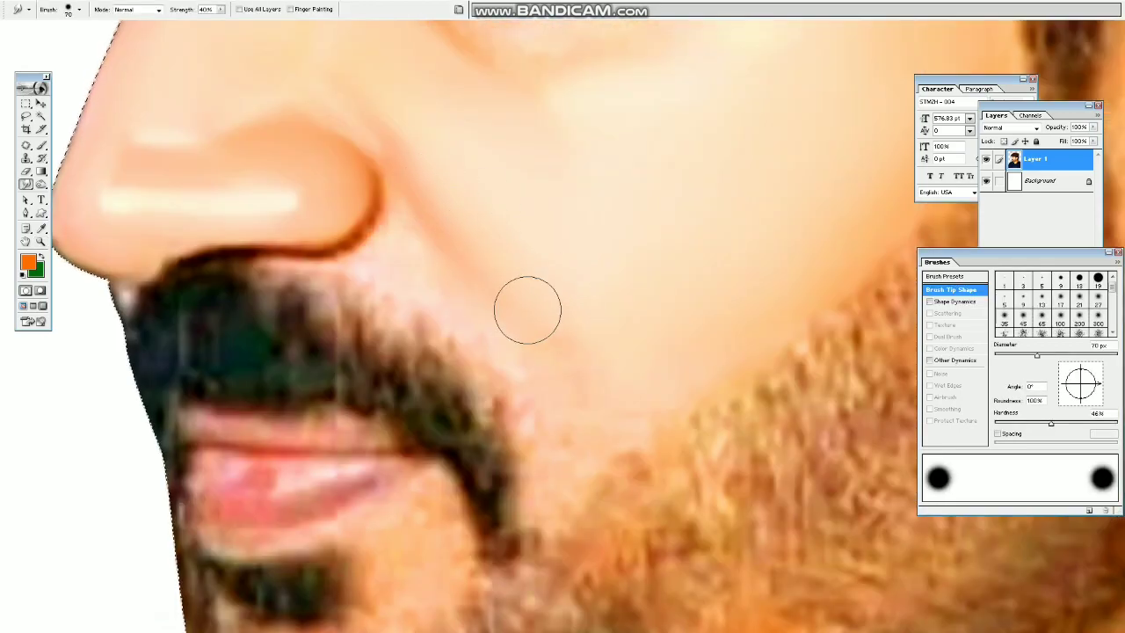
pyautogui.press(']')
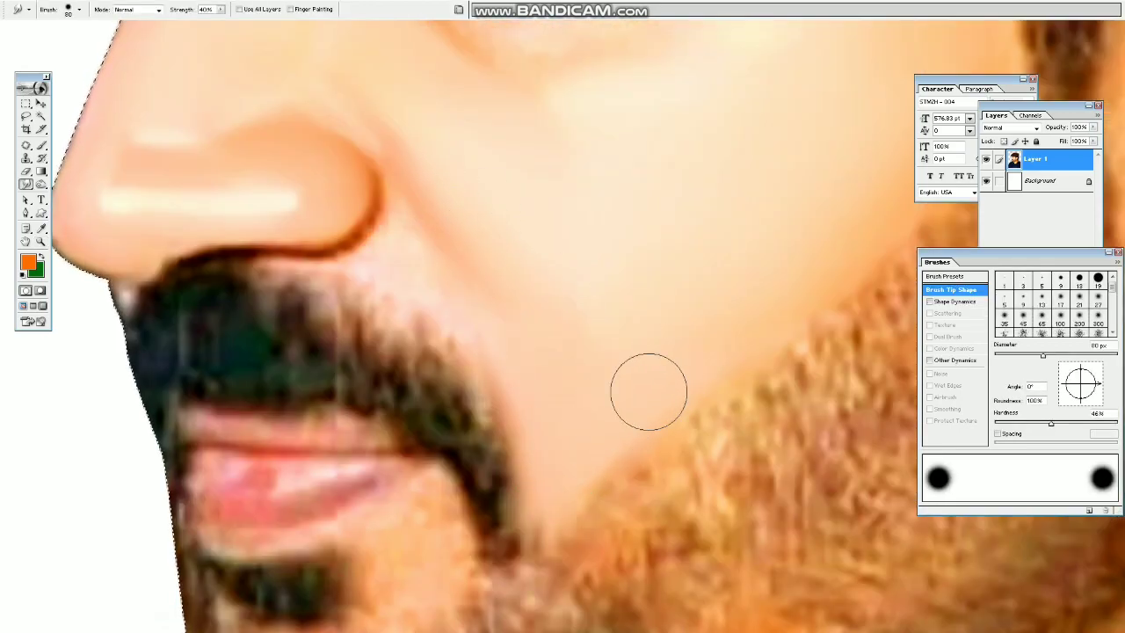
# Step: Smudge the mole on the temple into a soft round spot with 10 and 20 px brushes
pyautogui.hotkey('ctrl', '-')
pyautogui.hotkey('ctrl', '=')
pyautogui.hotkey('ctrl', '=')
pyautogui.press('[')
pyautogui.press('[')
pyautogui.press('[')
pyautogui.press('[')
pyautogui.press('[')
pyautogui.press('[')
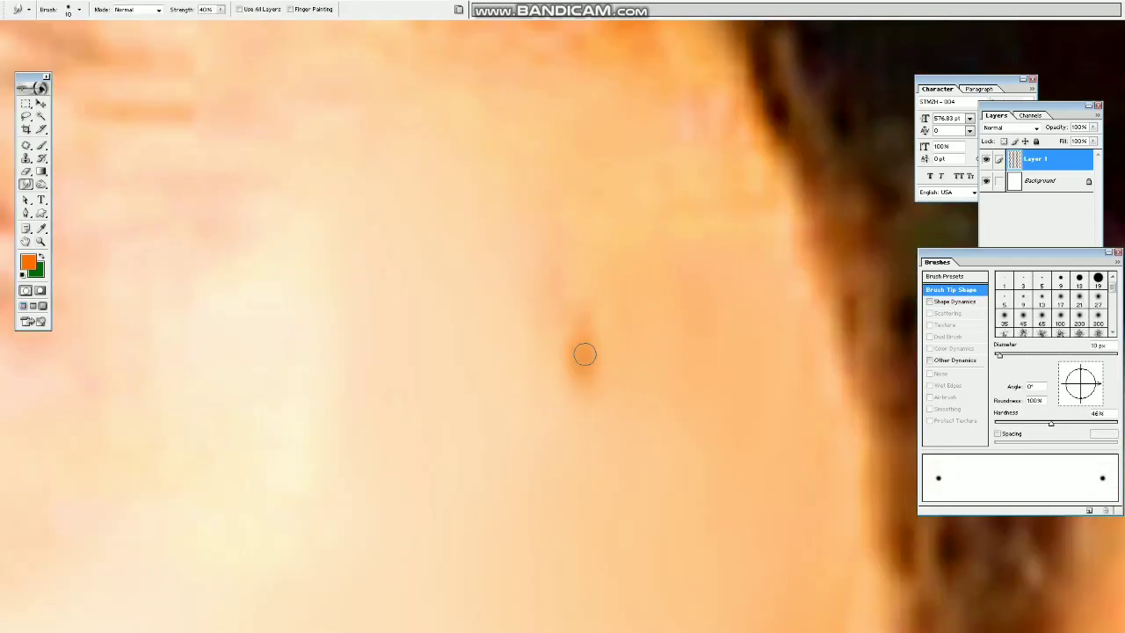
pyautogui.moveTo(585, 354); pyautogui.dragTo(580, 357)
pyautogui.press(']')
pyautogui.rightClick(604, 314)
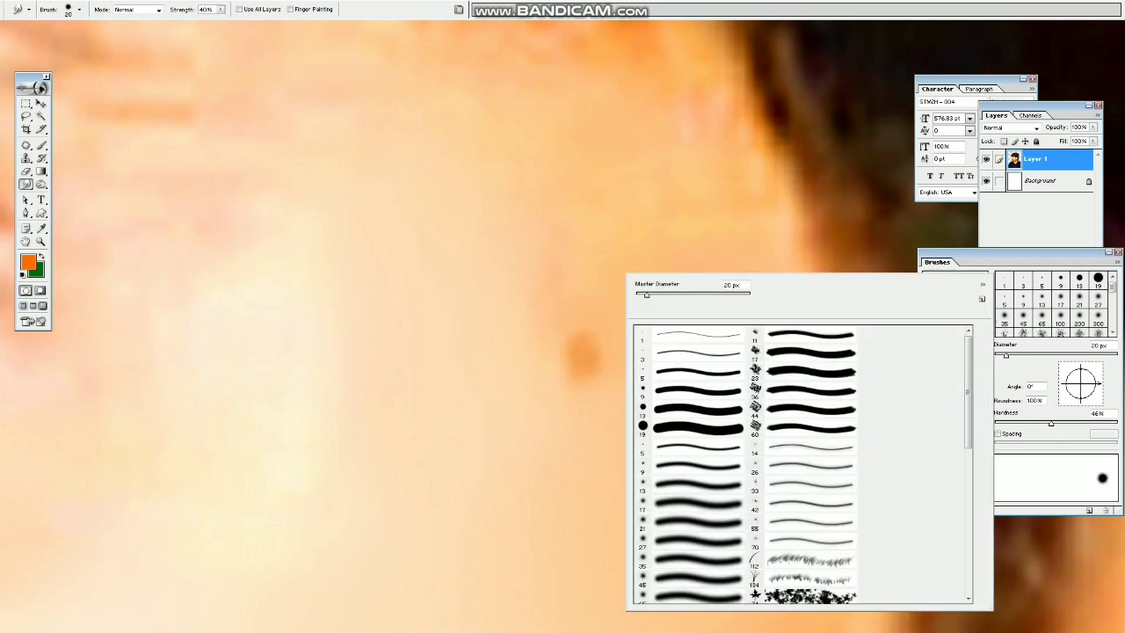
pyautogui.click(581, 397)
# Step: Smooth the temple and forehead skin along the hairline and beside the outer eye corner with 70 and 60 px smudge brushes
pyautogui.hotkey('ctrl', '-')
pyautogui.hotkey('ctrl', '-')
pyautogui.press(']')
pyautogui.press(']')
pyautogui.press(']')
pyautogui.press(']')
pyautogui.press(']')
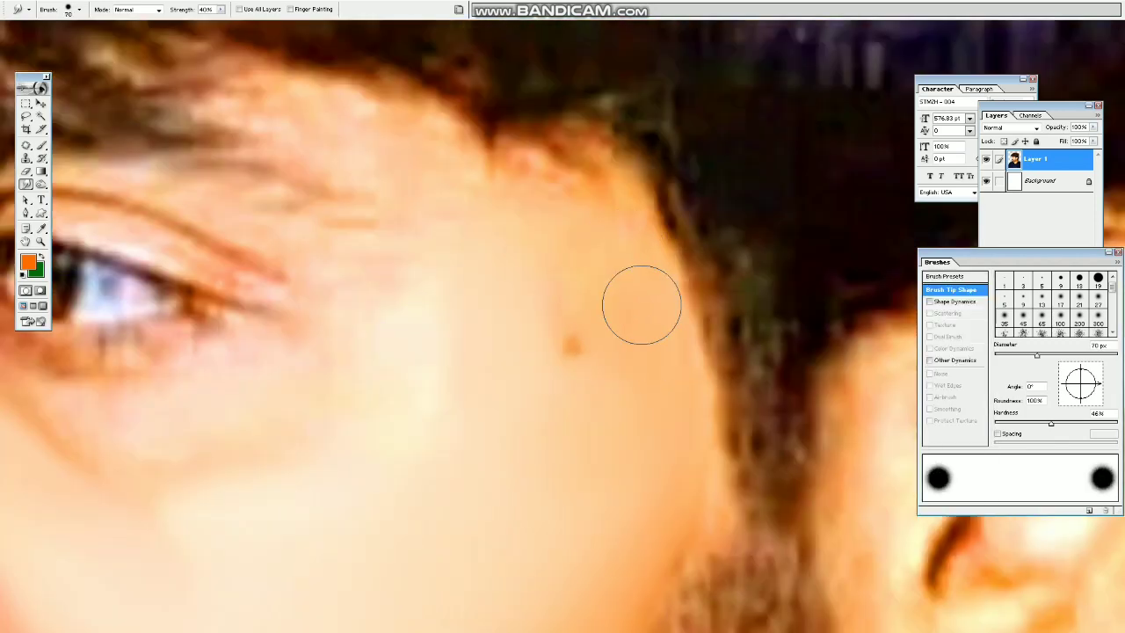
pyautogui.moveTo(434, 176); pyautogui.dragTo(514, 203)
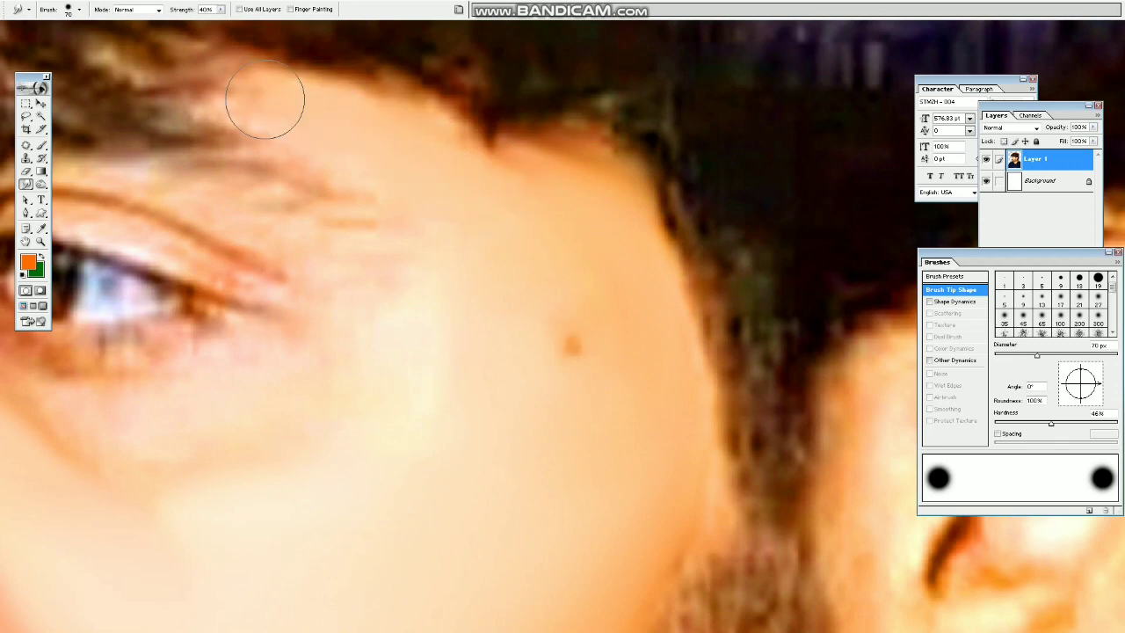
pyautogui.moveTo(264, 103); pyautogui.dragTo(477, 182)
pyautogui.press('[')
pyautogui.press('[')
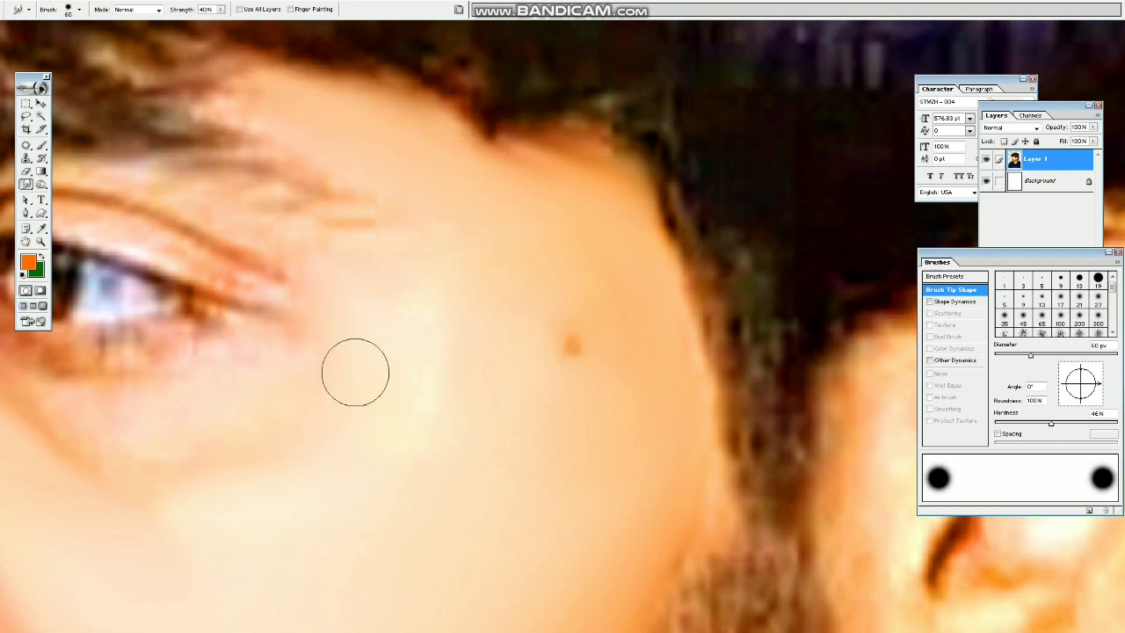
# Step: Smooth the upper eyelid skin between the lash line and the crease with a 30 px smudge brush
pyautogui.hotkey('ctrl', '-')
pyautogui.hotkey('ctrl', '-')
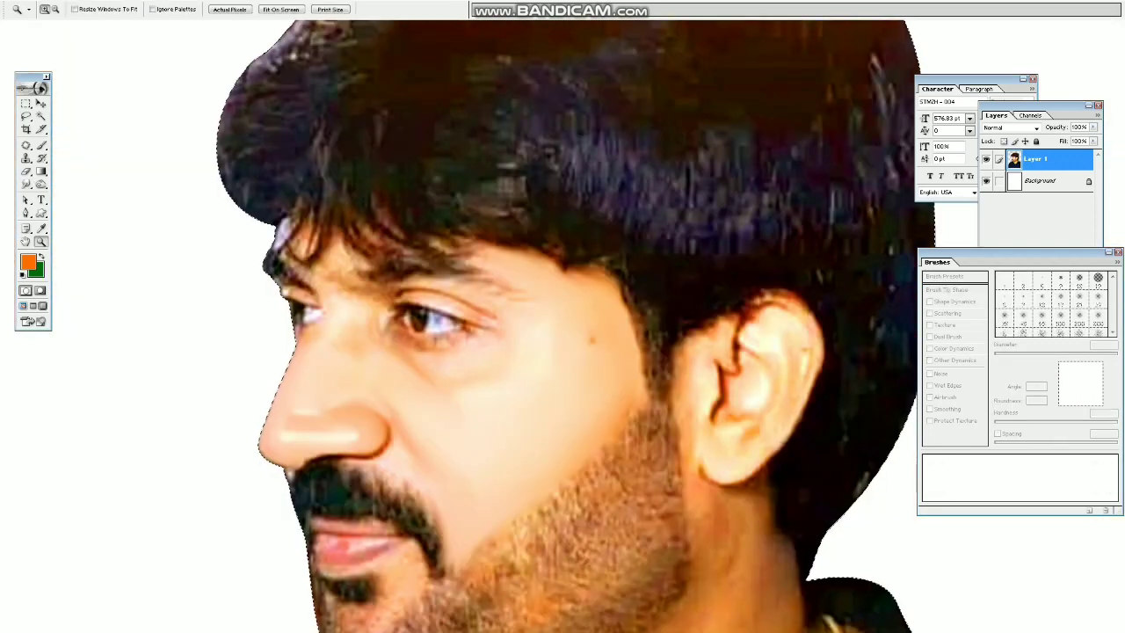
pyautogui.moveTo(307, 240); pyautogui.dragTo(494, 342)
pyautogui.moveTo(616, 334); pyautogui.dragTo(410, 348)
pyautogui.press('[')
pyautogui.press('[')
pyautogui.press('[')
pyautogui.press('[')
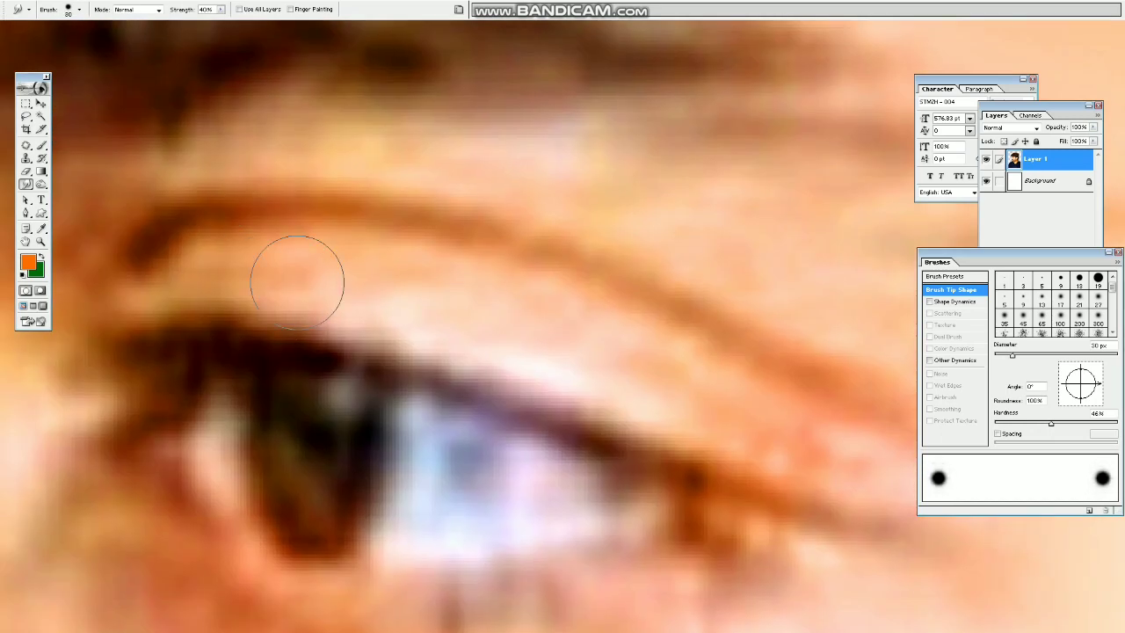
pyautogui.moveTo(394, 314)
pyautogui.mouseDown()
pyautogui.moveTo(196, 290)
pyautogui.moveTo(374, 256)
pyautogui.mouseUp()
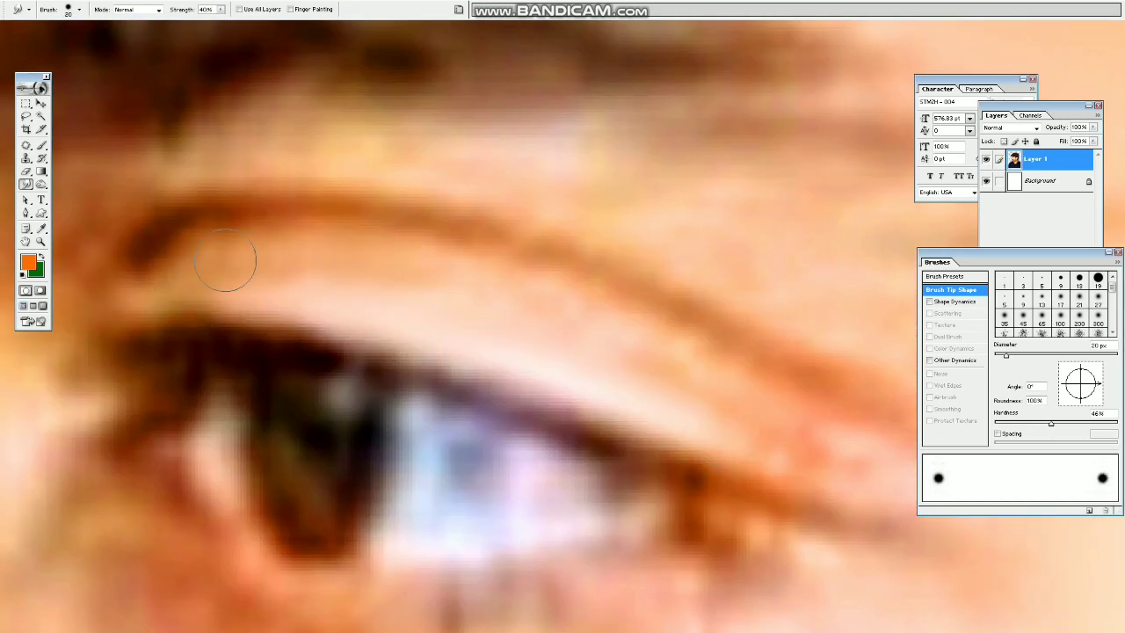
# Step: Smudge along the eyelid crease from the inner to the outer corner with 20 and 10 px brushes
pyautogui.moveTo(230, 264); pyautogui.dragTo(159, 264)
pyautogui.moveTo(158, 264)
pyautogui.mouseDown()
pyautogui.moveTo(416, 270)
pyautogui.moveTo(313, 262)
pyautogui.moveTo(430, 272)
pyautogui.moveTo(658, 331)
pyautogui.mouseUp()
pyautogui.moveTo(415, 264)
pyautogui.mouseDown()
pyautogui.moveTo(374, 238)
pyautogui.moveTo(649, 341)
pyautogui.mouseUp()
pyautogui.moveTo(585, 309); pyautogui.dragTo(848, 422)
pyautogui.moveTo(753, 374); pyautogui.dragTo(834, 431)
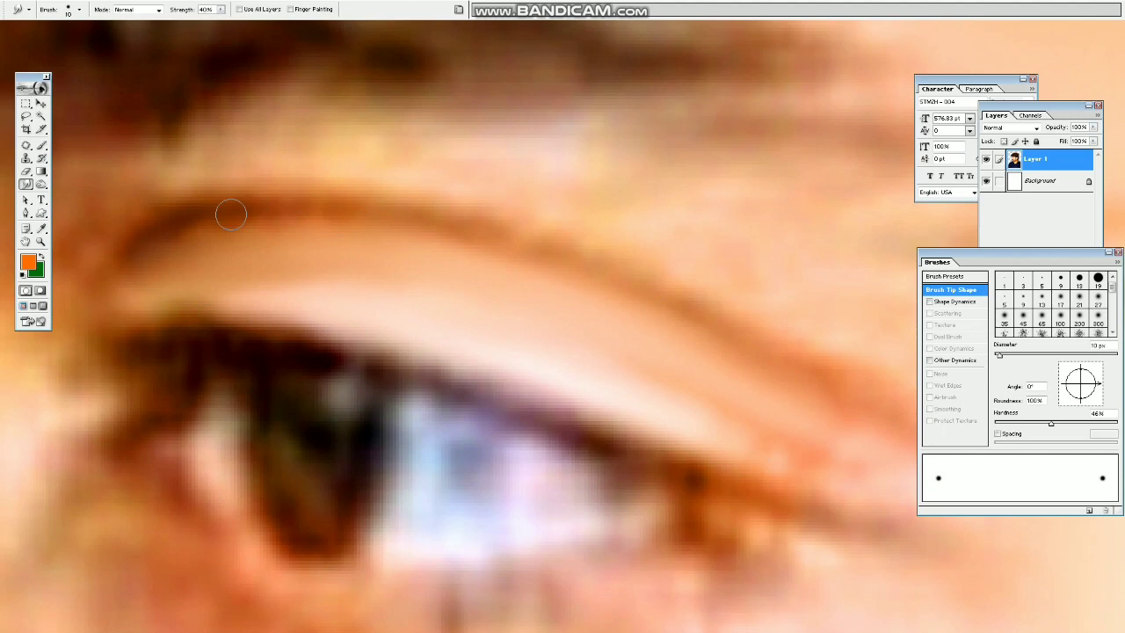
pyautogui.moveTo(231, 214)
pyautogui.mouseDown()
pyautogui.moveTo(223, 205)
pyautogui.moveTo(291, 204)
pyautogui.mouseUp()
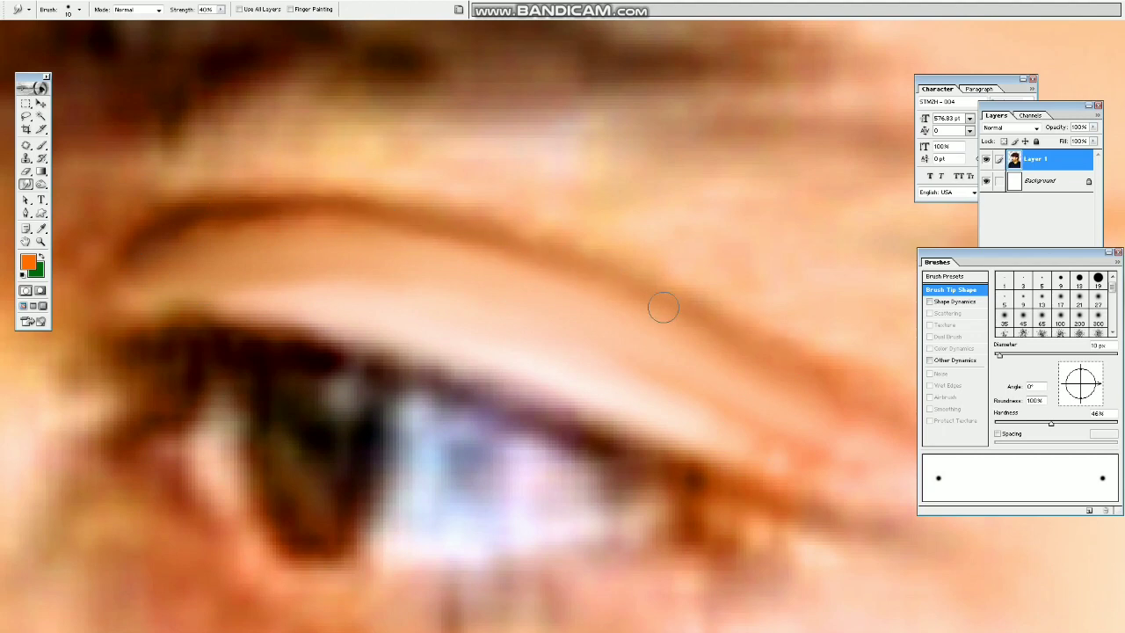
pyautogui.press(']')
pyautogui.press(']')
pyautogui.press('[')
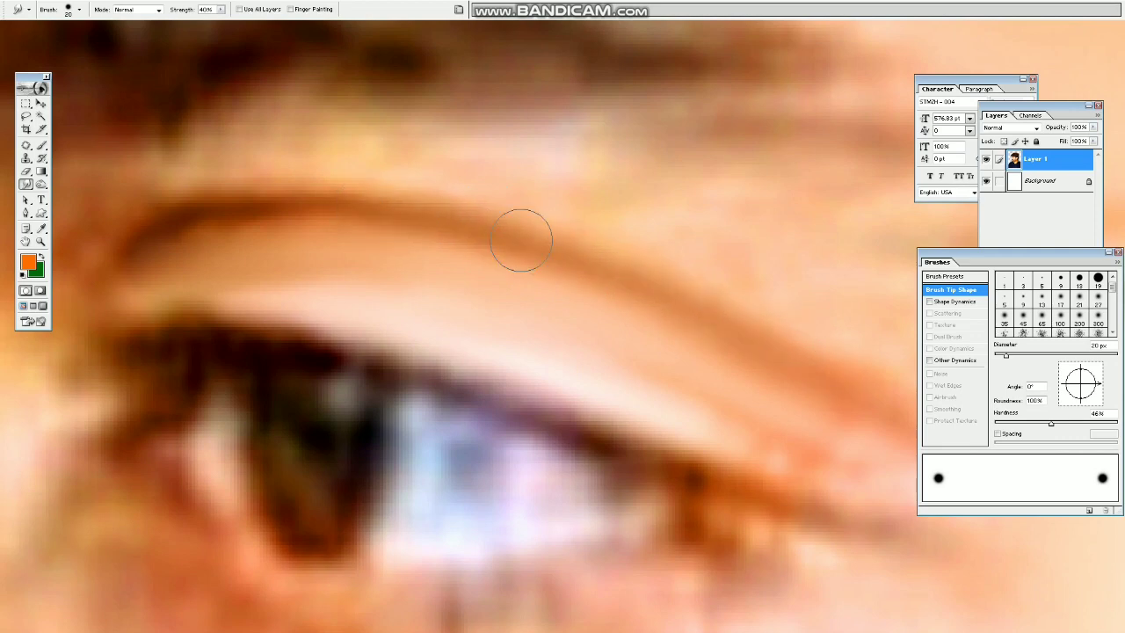
# Step: Blend the skin between the eyelid crease and the eyebrow with smudge brushes of 20 to 40 px
pyautogui.hotkey('ctrl', '-')
pyautogui.hotkey('ctrl', '-')
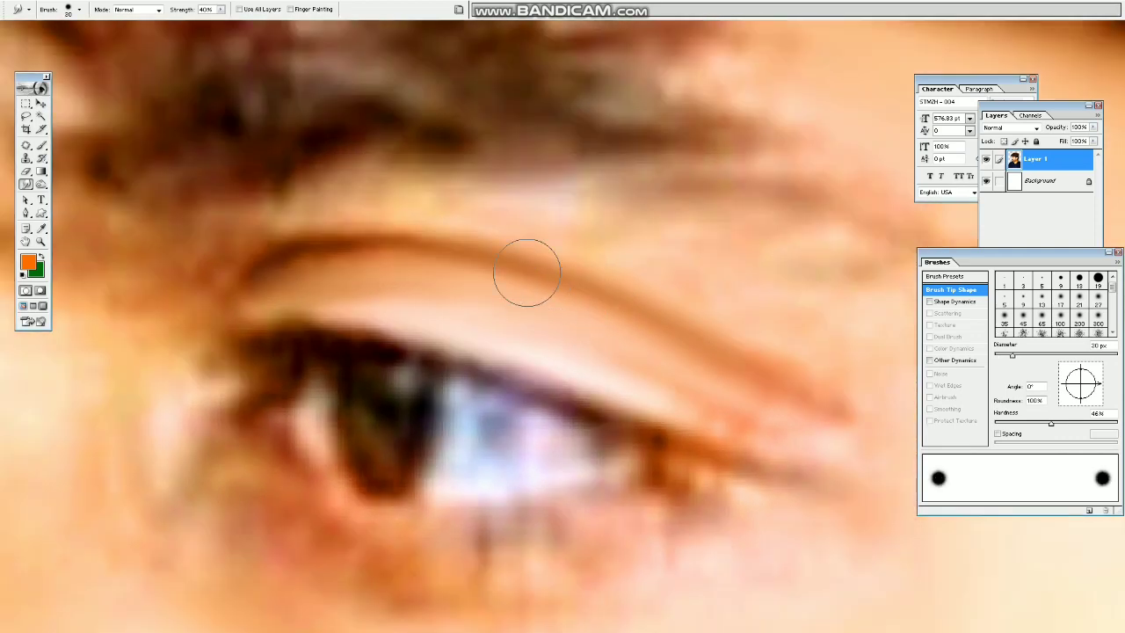
pyautogui.moveTo(402, 205); pyautogui.dragTo(220, 214)
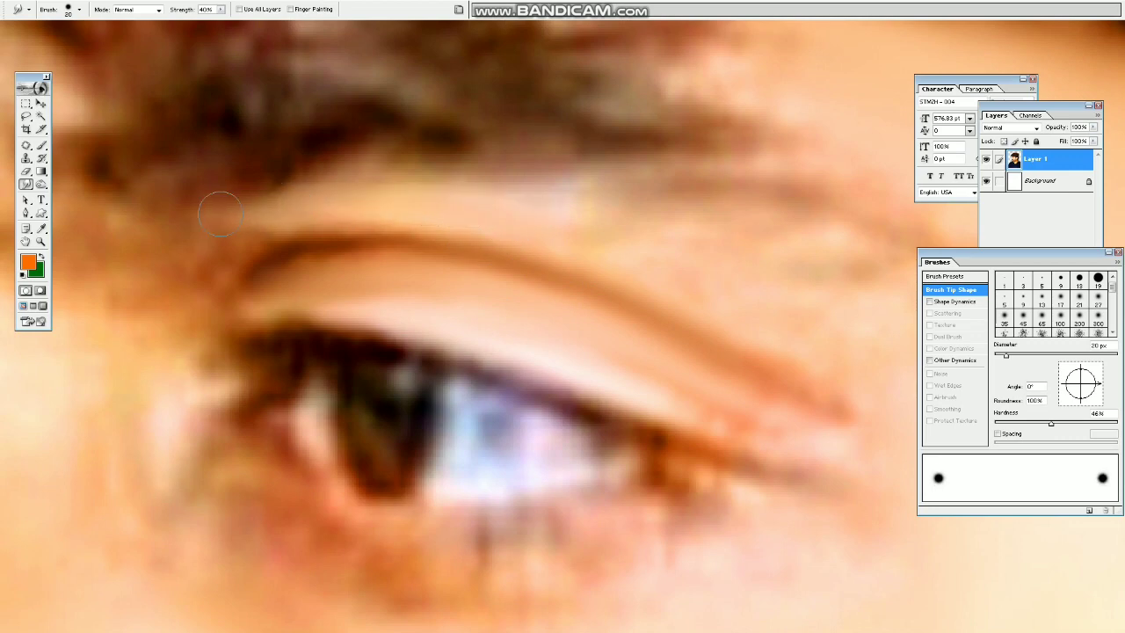
pyautogui.press(']')
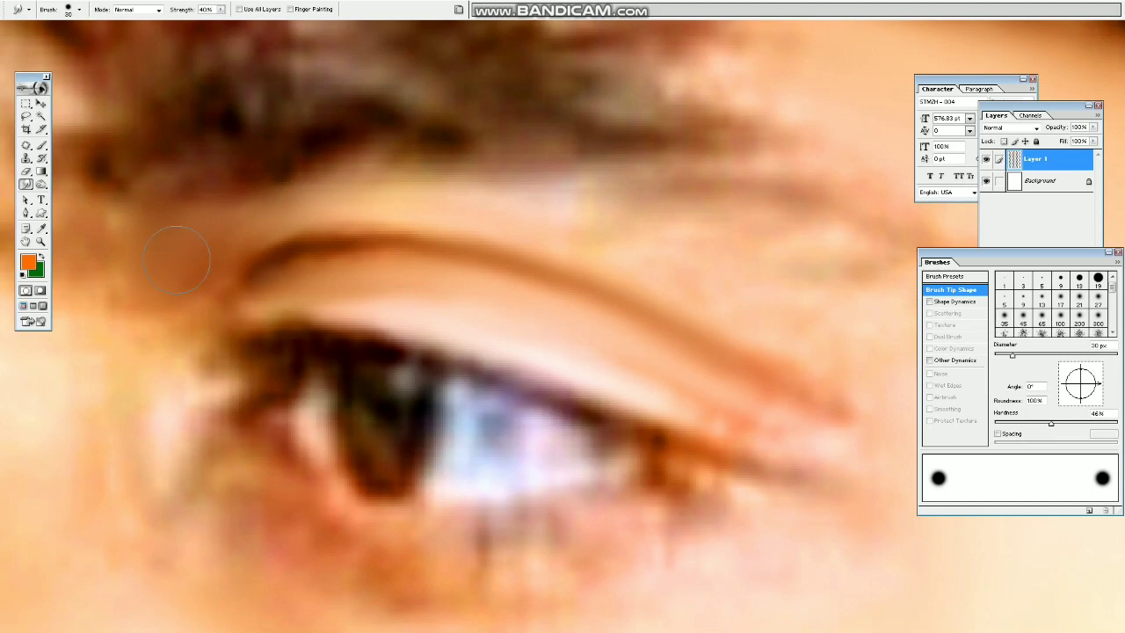
pyautogui.moveTo(397, 188)
pyautogui.mouseDown()
pyautogui.moveTo(594, 196)
pyautogui.moveTo(458, 192)
pyautogui.mouseUp()
pyautogui.press(']')
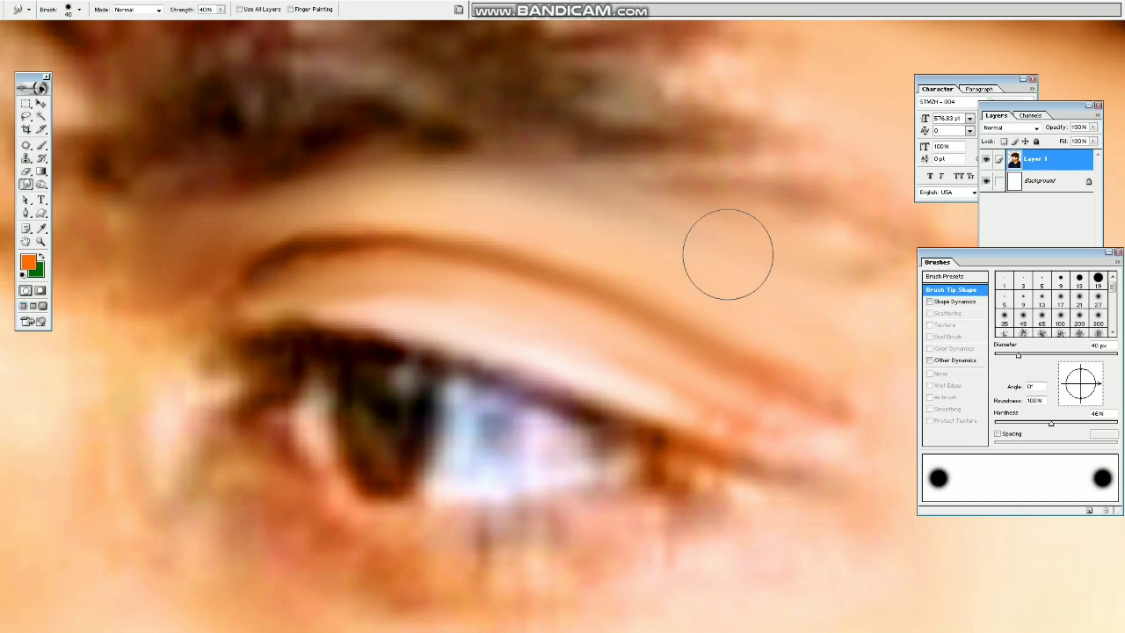
pyautogui.moveTo(826, 291)
pyautogui.mouseDown()
pyautogui.moveTo(554, 302)
pyautogui.moveTo(666, 346)
pyautogui.moveTo(714, 318)
pyautogui.moveTo(757, 249)
pyautogui.moveTo(813, 200)
pyautogui.mouseUp()
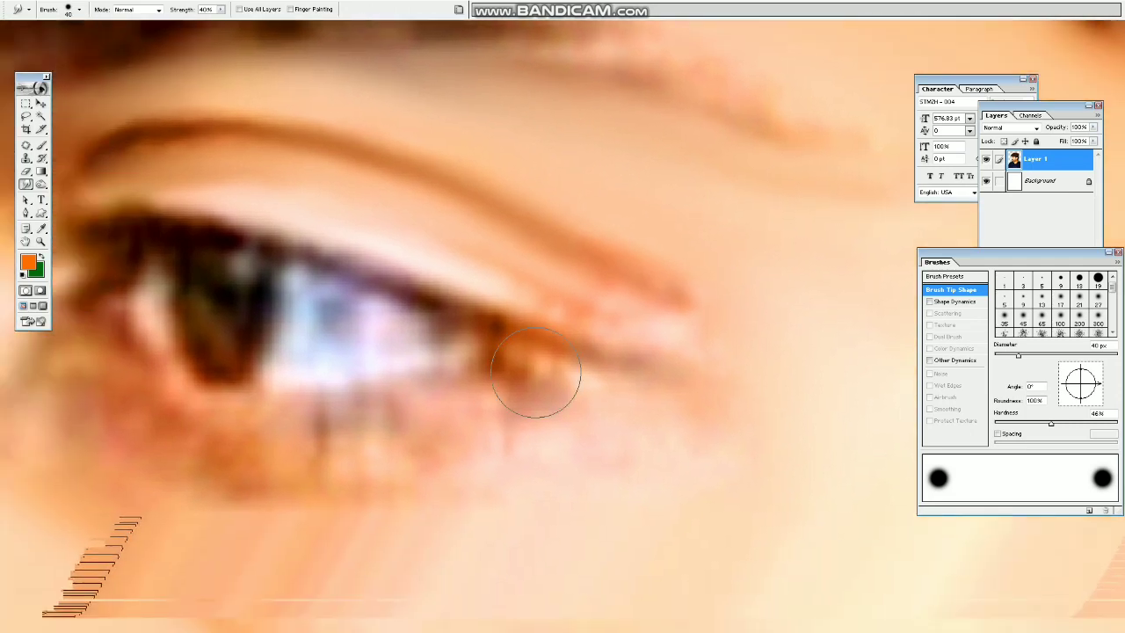
# Step: Smudge the lash line and skin fold at the outer eye corner outward with a 20 px brush
pyautogui.press(']')
pyautogui.press('[')
pyautogui.press('[')
pyautogui.press('[')
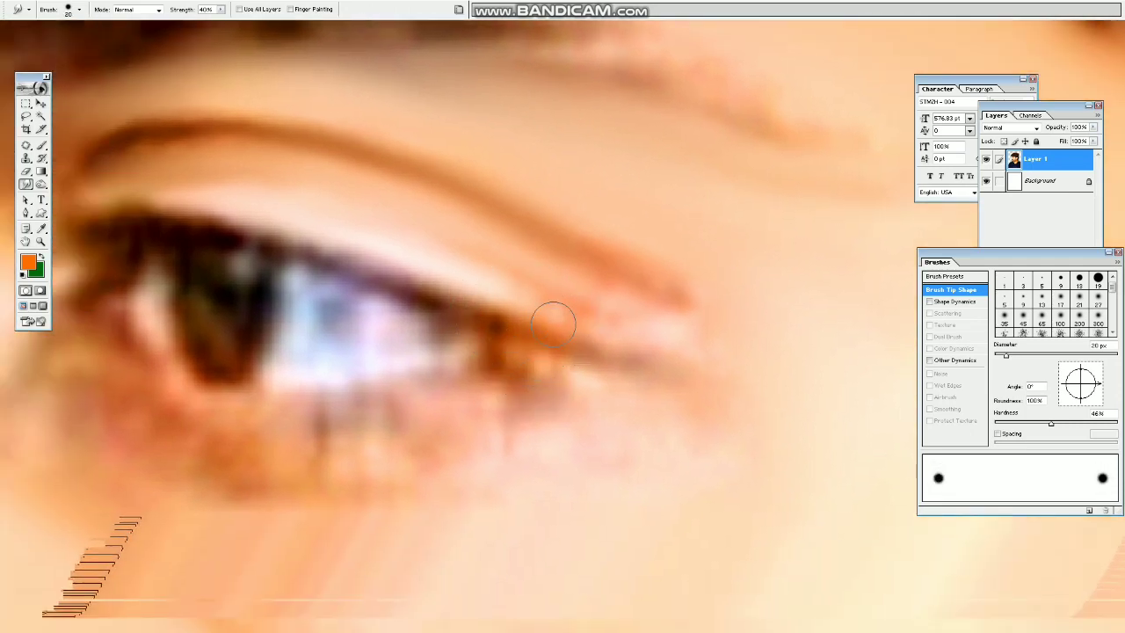
pyautogui.moveTo(553, 325); pyautogui.dragTo(670, 352)
pyautogui.moveTo(495, 300); pyautogui.dragTo(685, 348)
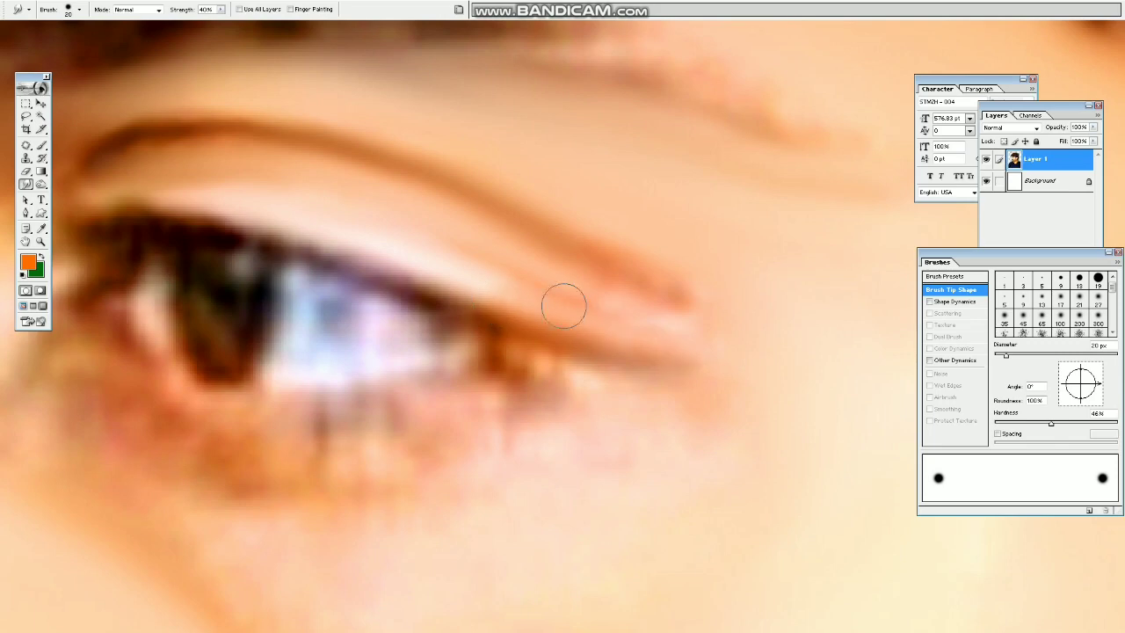
# Step: Smooth the lower eyelid directly beneath the eye, removing the lower lashes, with 20 and 30 px smudge brushes
pyautogui.scroll(-4, 656, 327)
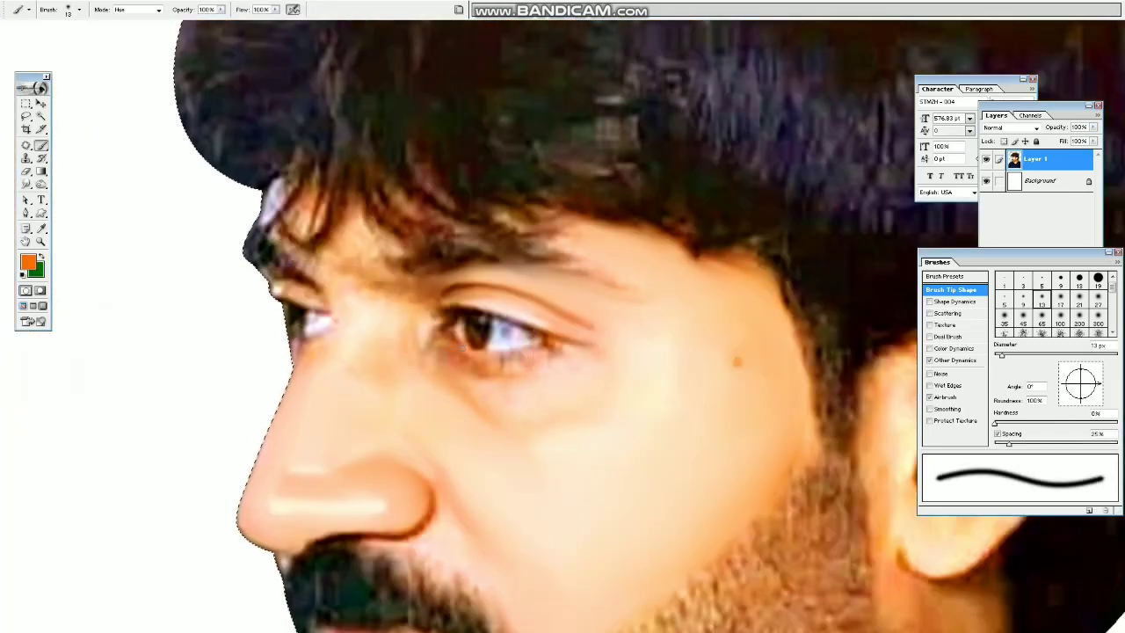
pyautogui.press('z')
pyautogui.moveTo(391, 267); pyautogui.dragTo(391, 265)
pyautogui.press('r')
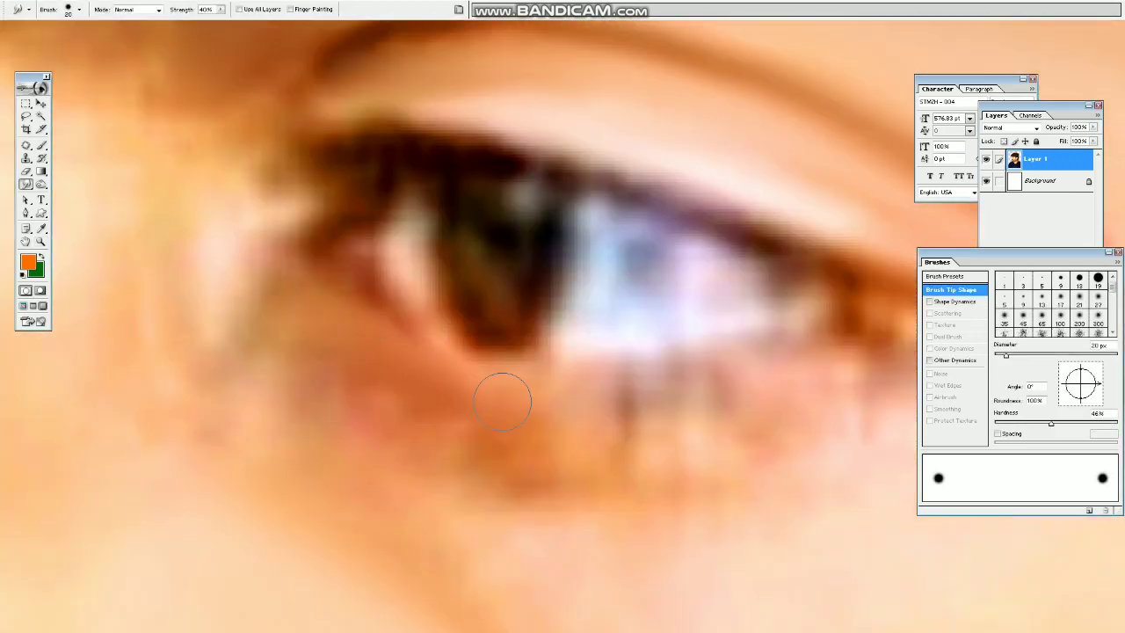
pyautogui.moveTo(503, 401)
pyautogui.mouseDown()
pyautogui.moveTo(823, 357)
pyautogui.moveTo(657, 402)
pyautogui.moveTo(502, 403)
pyautogui.moveTo(426, 385)
pyautogui.mouseUp()
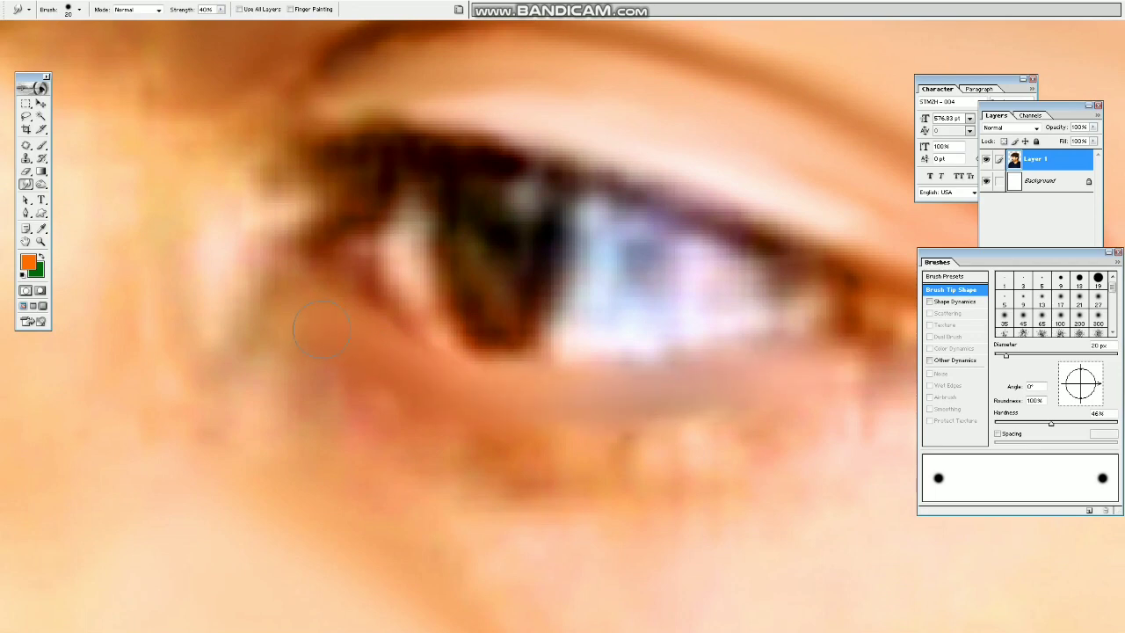
pyautogui.press(']')
pyautogui.moveTo(323, 351)
pyautogui.mouseDown()
pyautogui.moveTo(297, 387)
pyautogui.moveTo(293, 374)
pyautogui.moveTo(435, 448)
pyautogui.mouseUp()
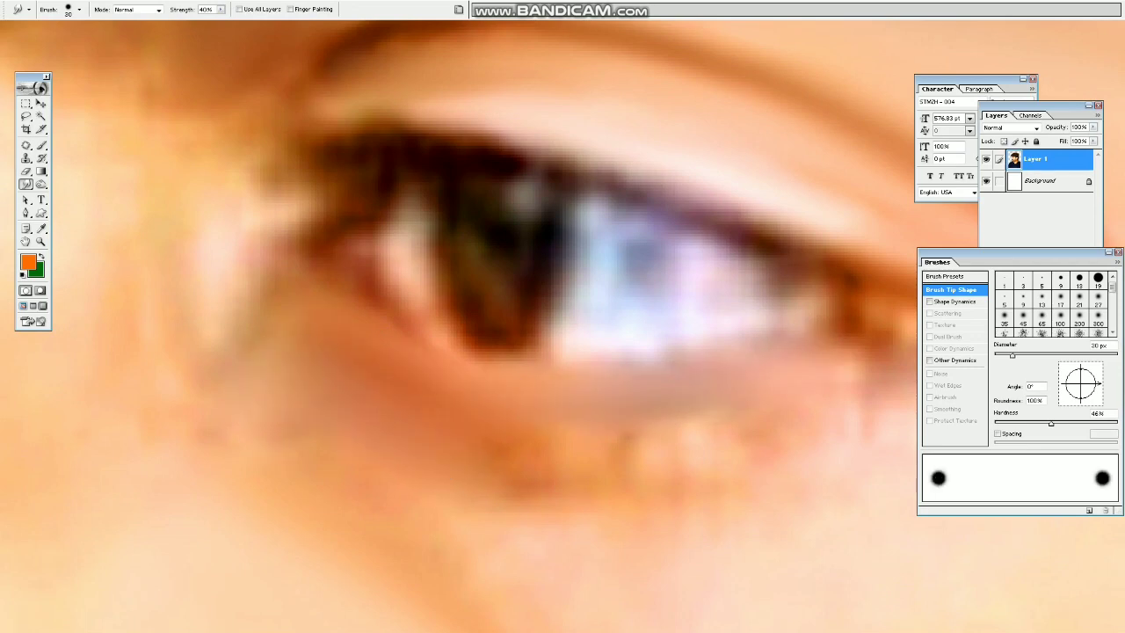
pyautogui.moveTo(559, 455)
pyautogui.mouseDown()
pyautogui.moveTo(472, 448)
pyautogui.moveTo(818, 410)
pyautogui.moveTo(638, 442)
pyautogui.moveTo(812, 402)
pyautogui.mouseUp()
# Step: Blend the under-eye skin and the diagonal fold toward the cheek with a 40 px smudge brush and slightly larger ones
pyautogui.hotkey('ctrl', '-')
pyautogui.hotkey('ctrl', '-')
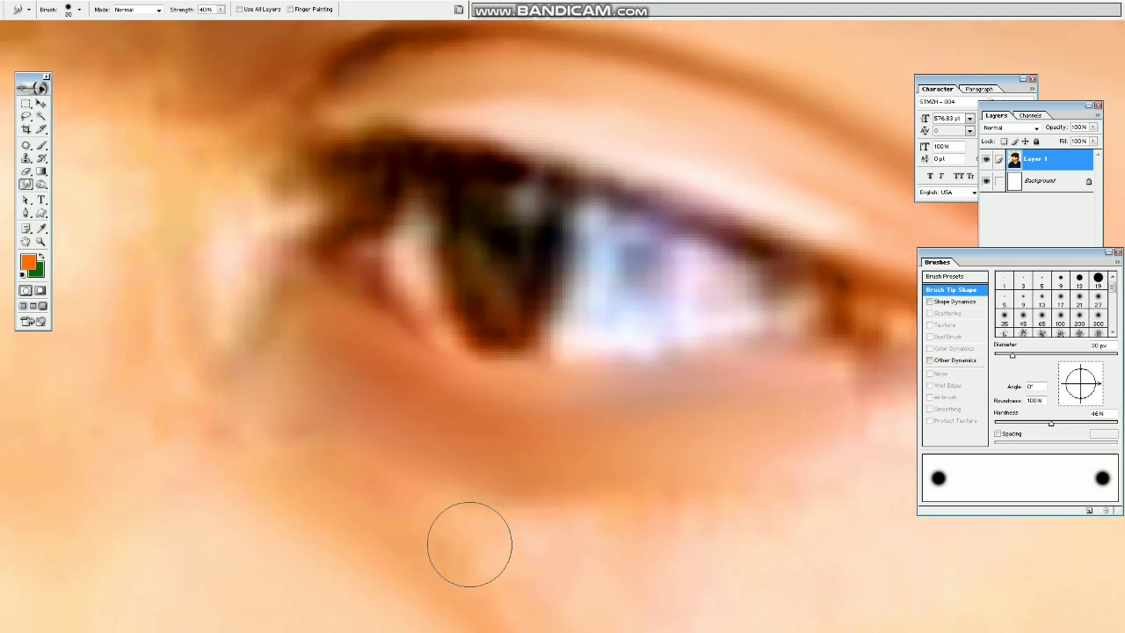
pyautogui.press(']')
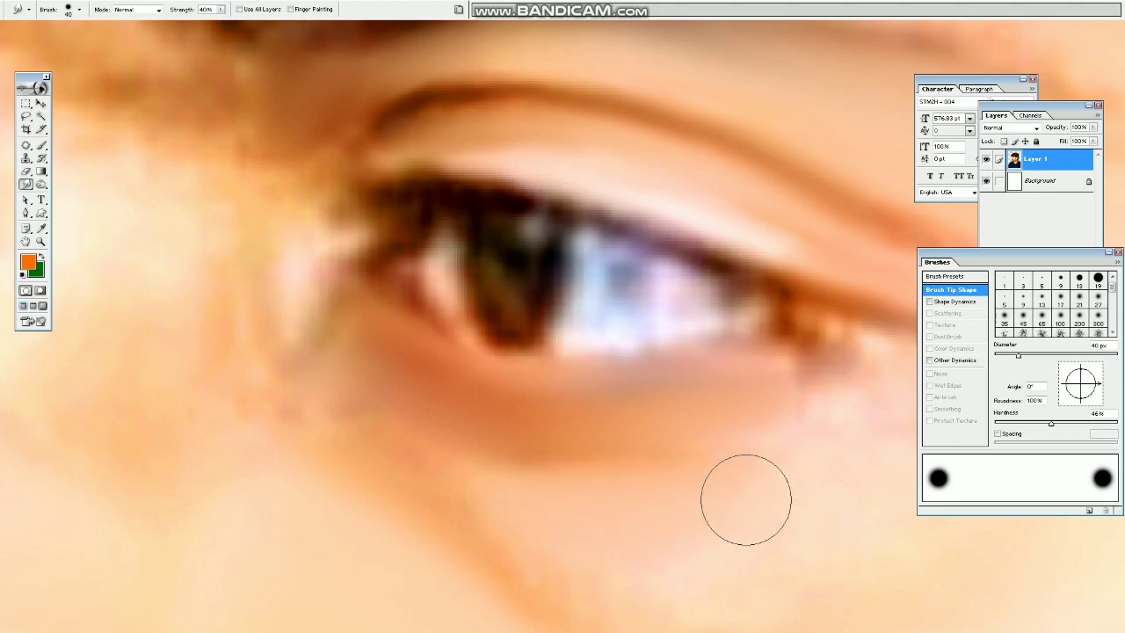
pyautogui.moveTo(746, 500); pyautogui.dragTo(660, 393)
pyautogui.press('Tab')
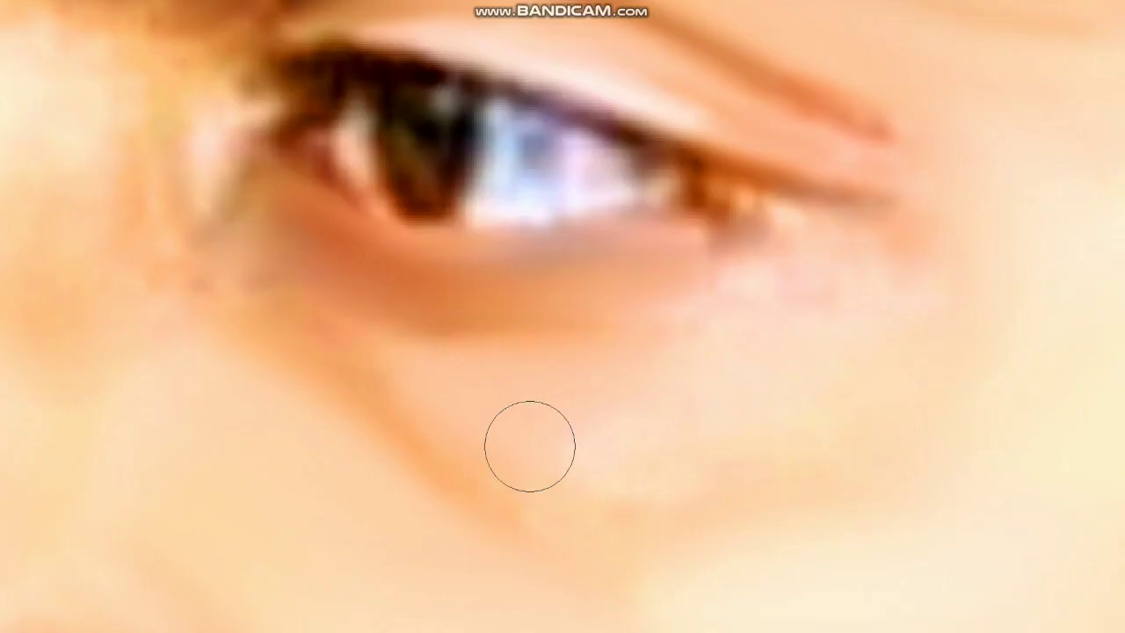
pyautogui.press(']')
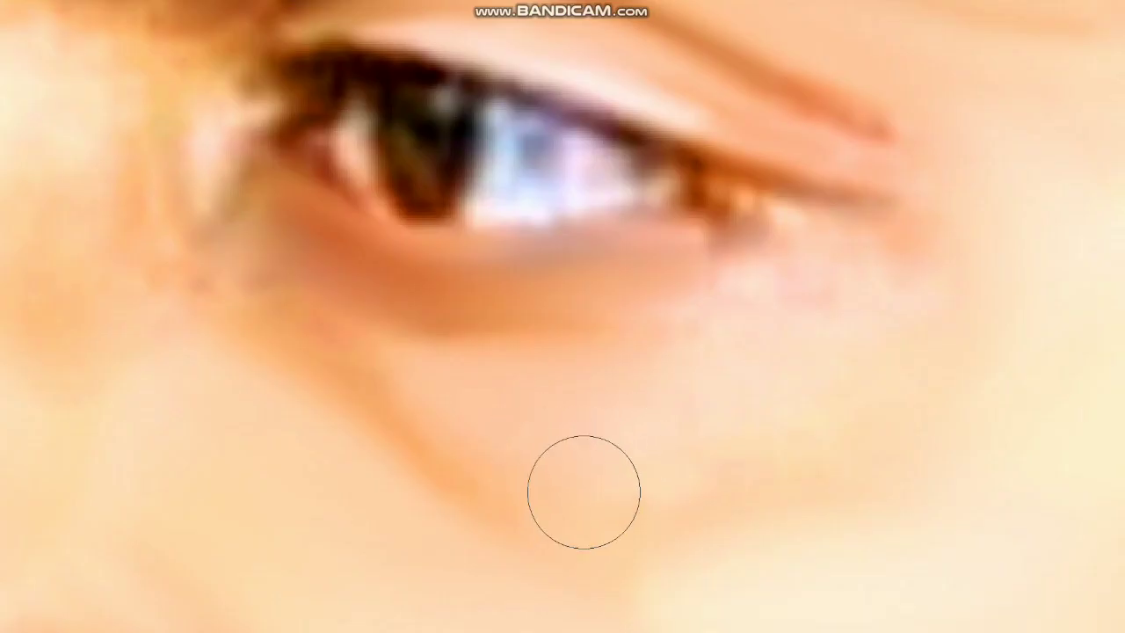
pyautogui.press(']')
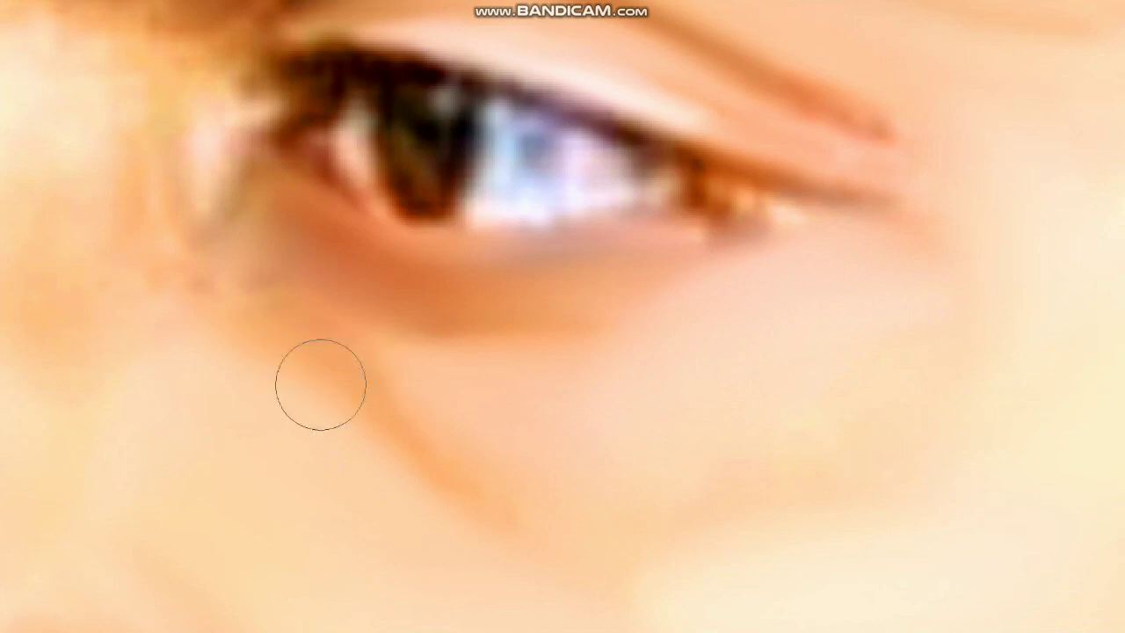
pyautogui.moveTo(415, 386); pyautogui.dragTo(332, 395)
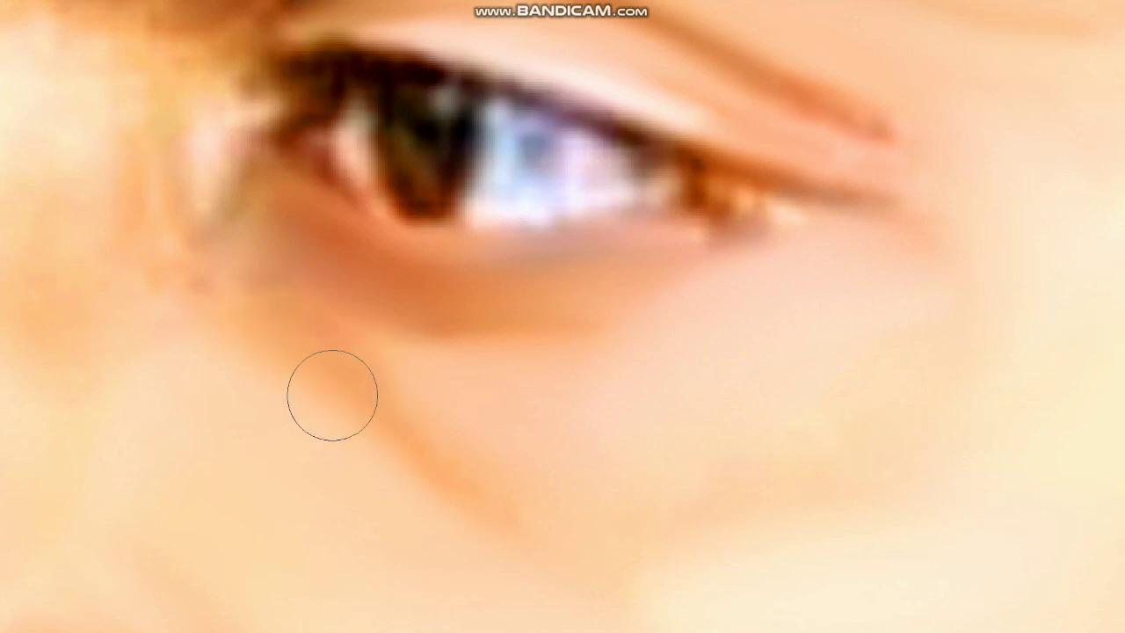
pyautogui.moveTo(237, 278); pyautogui.dragTo(174, 213)
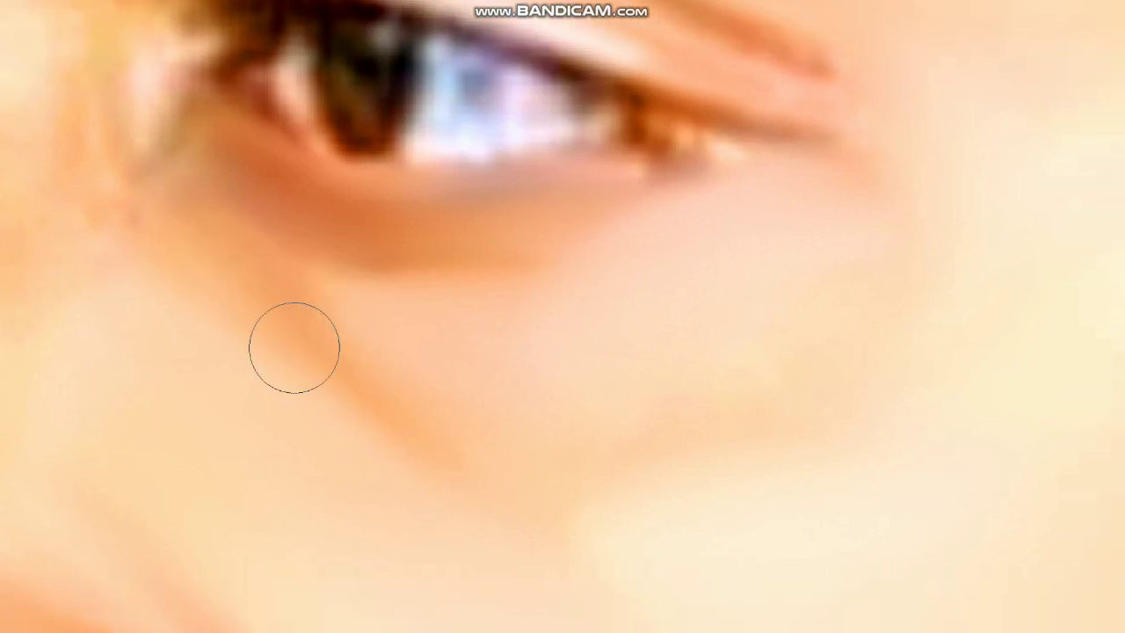
pyautogui.moveTo(393, 277); pyautogui.dragTo(422, 406)
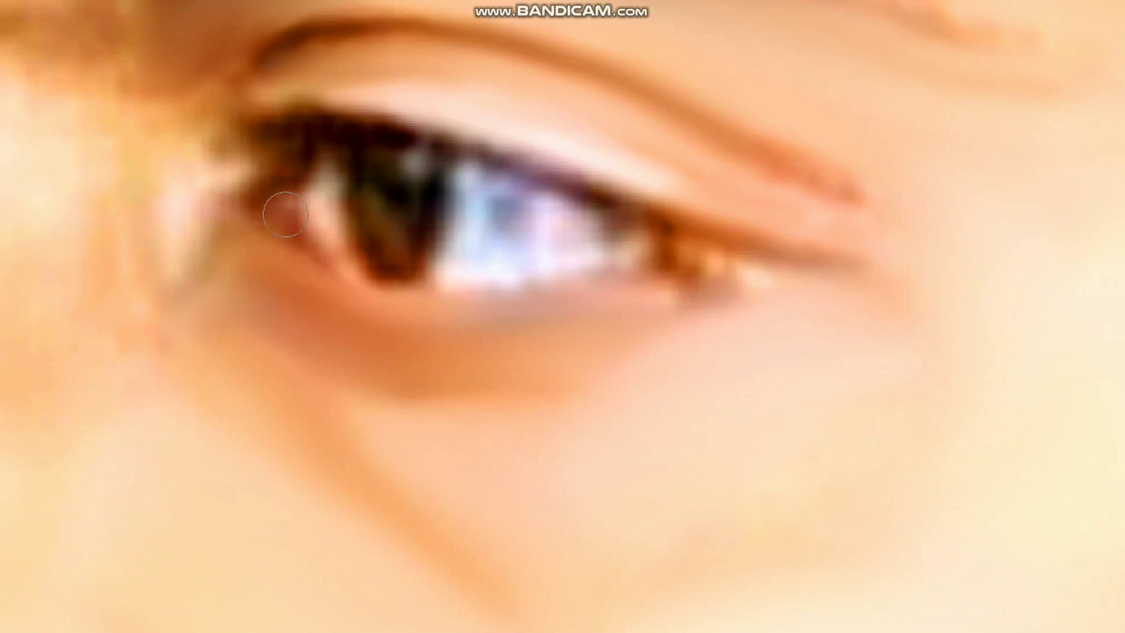
# Step: Smudge the inner eye corner and the lower lid rim with very small brushes, and undo the last rim stroke
pyautogui.moveTo(297, 243)
pyautogui.mouseDown()
pyautogui.moveTo(380, 290)
pyautogui.moveTo(437, 299)
pyautogui.mouseUp()
pyautogui.moveTo(664, 268); pyautogui.dragTo(566, 281)
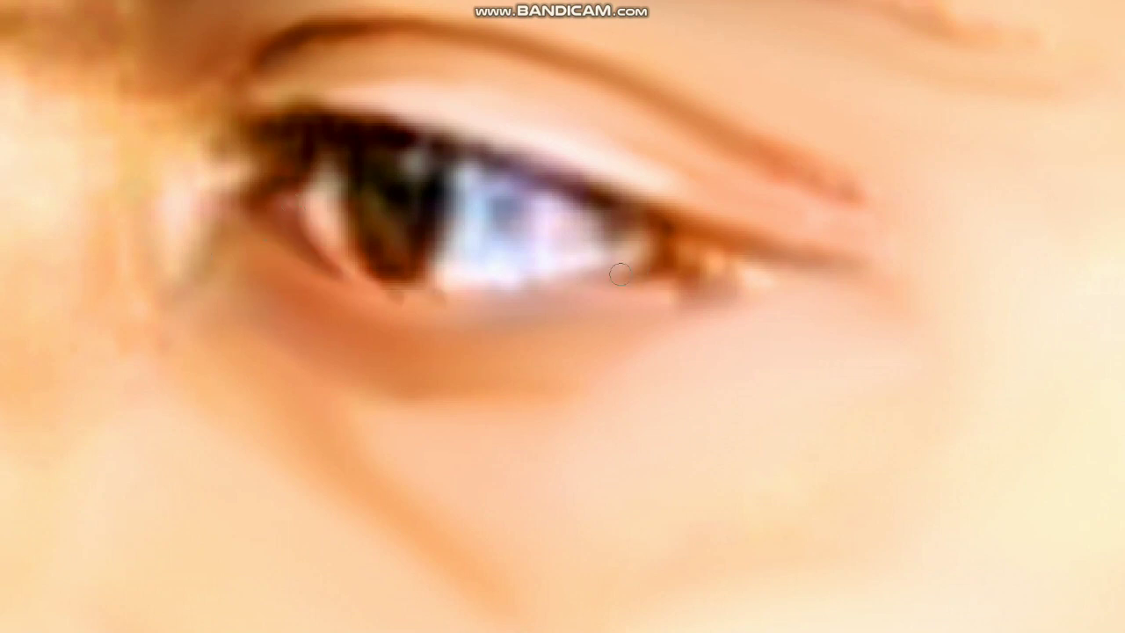
pyautogui.moveTo(654, 270); pyautogui.dragTo(582, 281)
pyautogui.hotkey('ctrl', 'z')
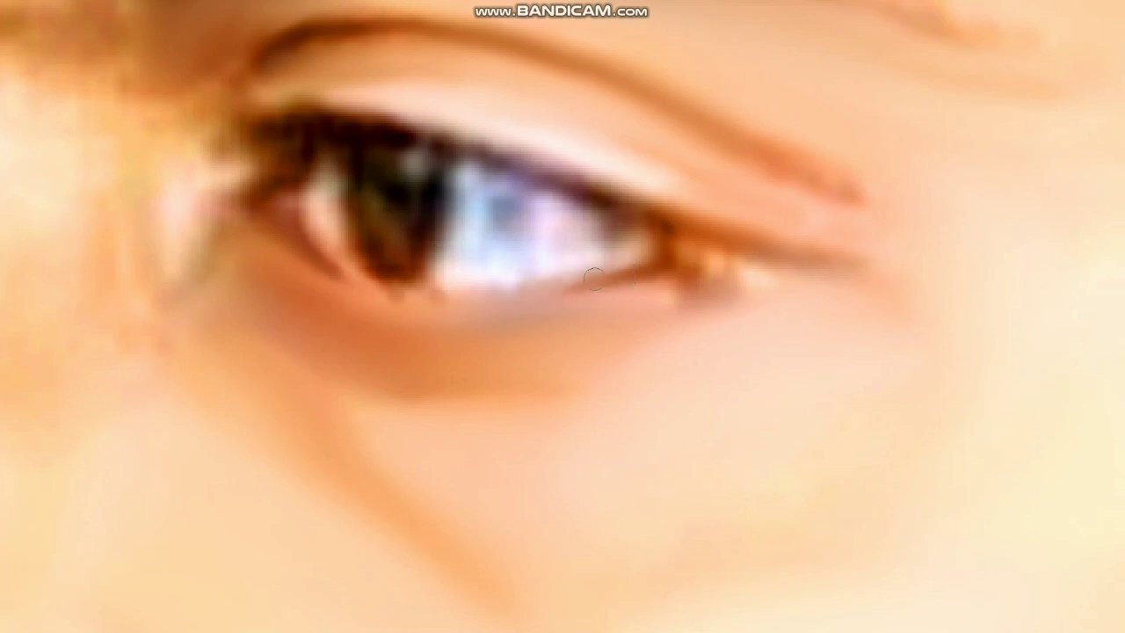
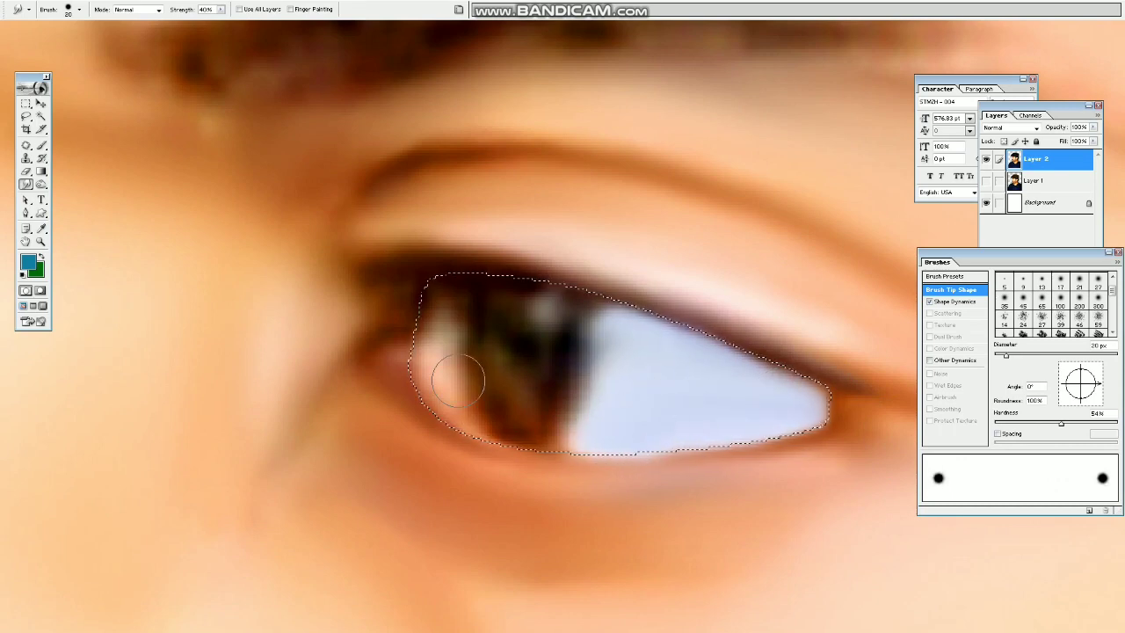
# Step: Sample the pale blue eye white as the foreground colour, cover the narrow white area beside the iris with it, and clear the selection
pyautogui.click(29, 262)
pyautogui.click(626, 384)
pyautogui.press('Return')
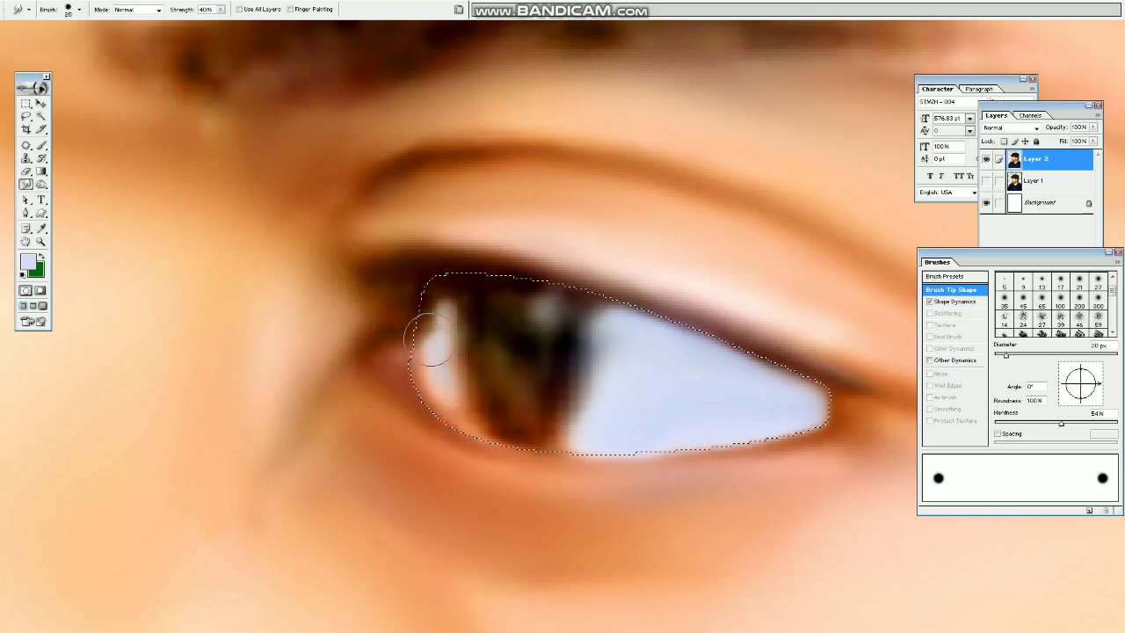
pyautogui.moveTo(432, 398); pyautogui.dragTo(437, 336)
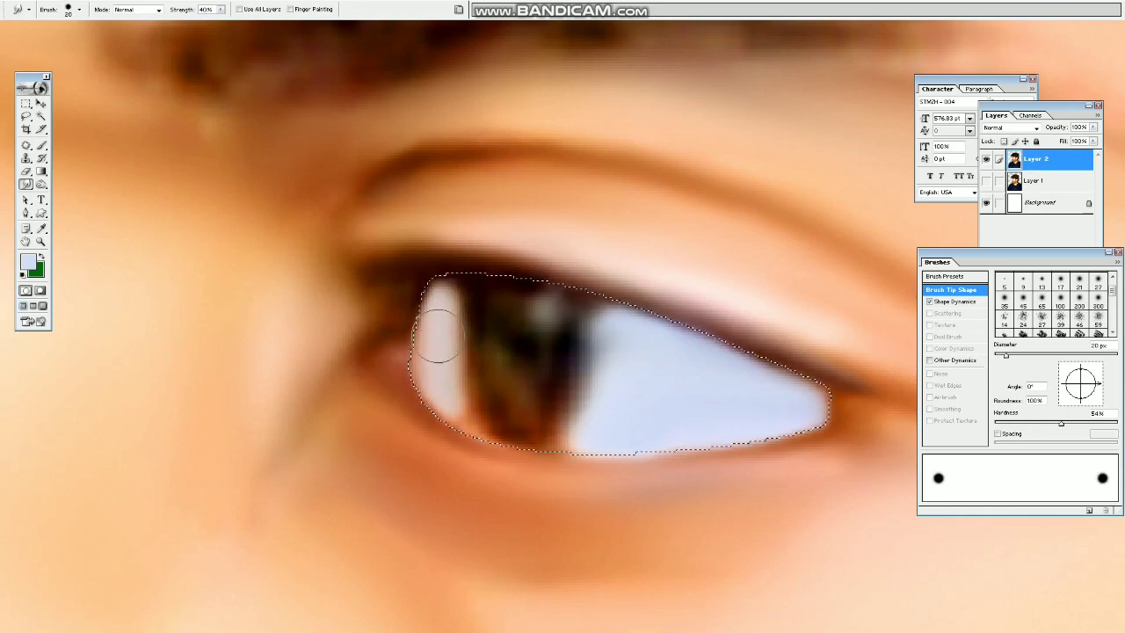
pyautogui.hotkey('ctrl', '-')
pyautogui.hotkey('ctrl', '-')
pyautogui.hotkey('ctrl', '-')
pyautogui.hotkey('ctrl', '-')
pyautogui.hotkey('ctrl', 'd')
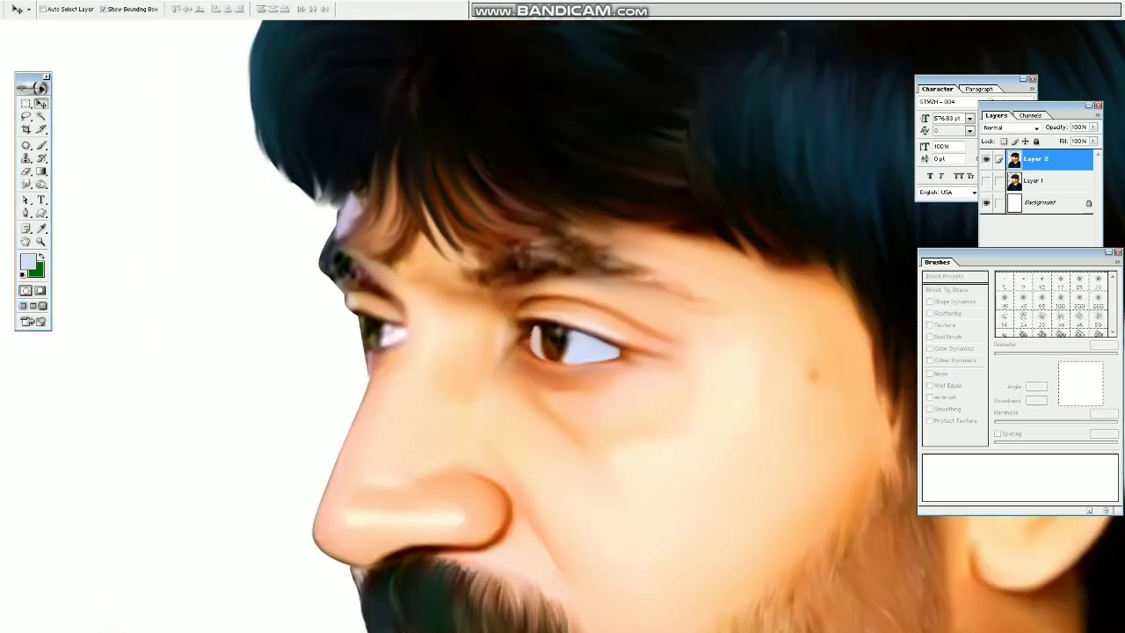
# Step: Outline the iris of the nearer eye with a closed Pen path and convert the path to a selection
pyautogui.hotkey('ctrl', '-')
pyautogui.hotkey('ctrl', '-')
pyautogui.hotkey('ctrl', '-')
pyautogui.moveTo(408, 257); pyautogui.dragTo(523, 338)
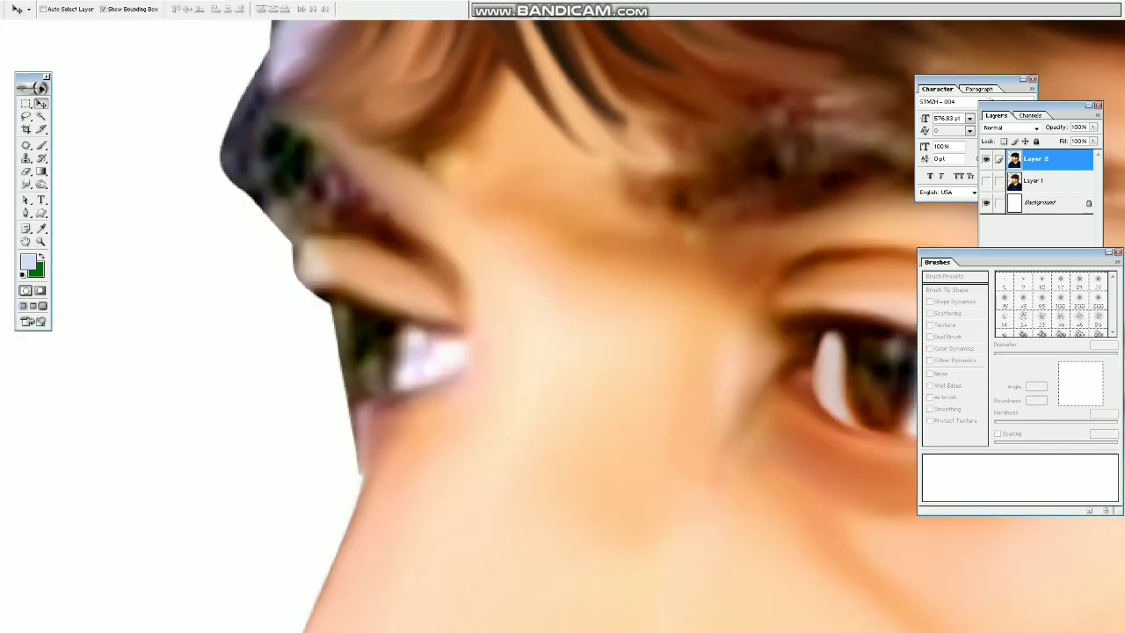
pyautogui.moveTo(616, 351); pyautogui.dragTo(255, 310)
pyautogui.hotkey('ctrl', '+')
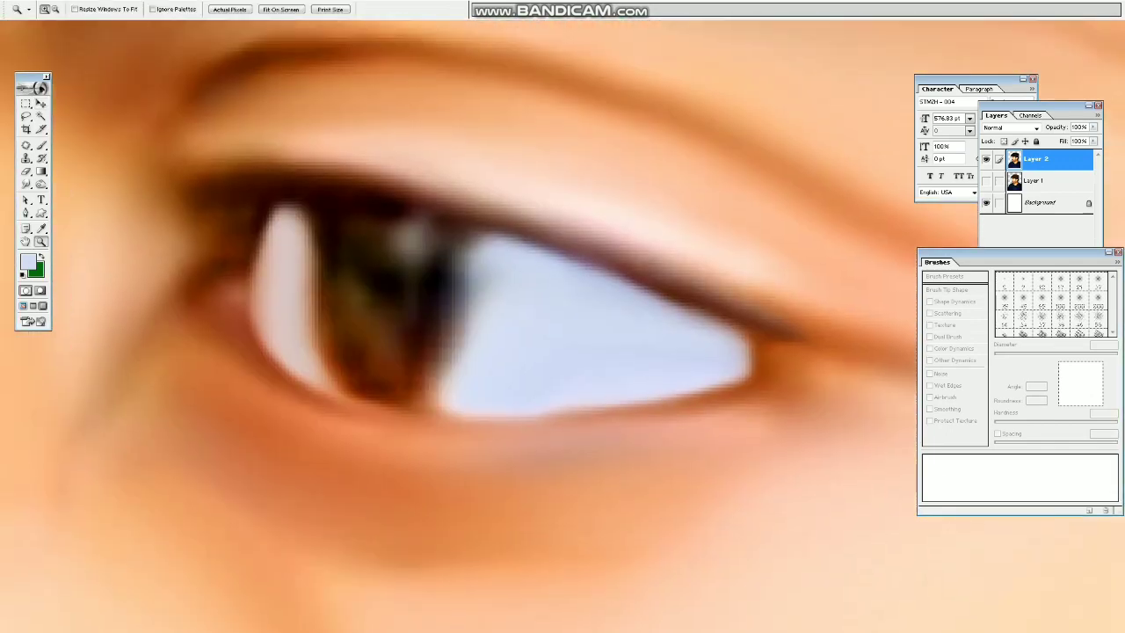
pyautogui.hotkey('ctrl', '+')
pyautogui.press('p')
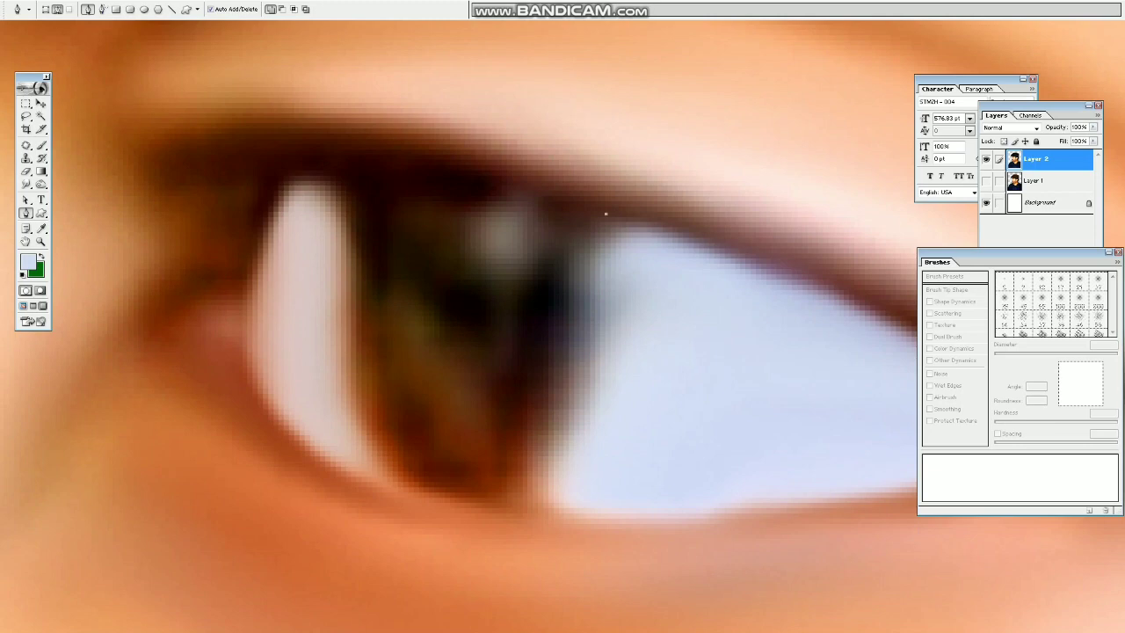
pyautogui.moveTo(487, 500); pyautogui.dragTo(606, 483)
pyautogui.click(342, 175)
pyautogui.click(486, 176)
pyautogui.click(606, 213)
pyautogui.hotkey('ctrl', 'Return')
pyautogui.press('v')
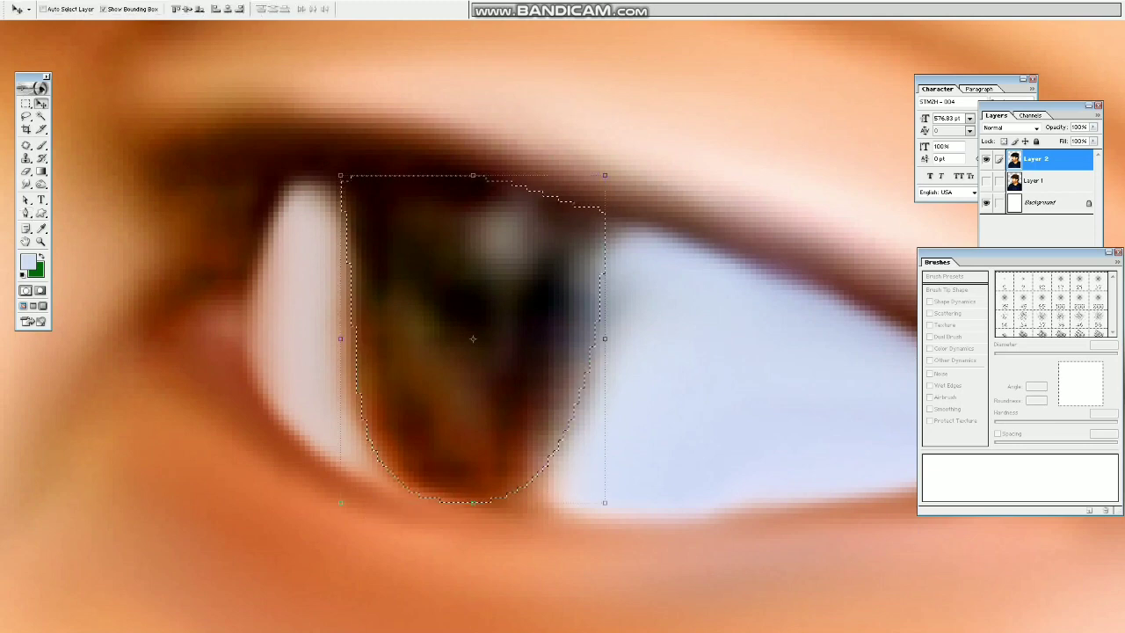
# Step: Feather the nearer eye's iris selection, smudge the iris into smooth dark brown with 20 and 30 px brushes, and clear the selection
pyautogui.hotkey('ctrl', 'alt', 'd')
pyautogui.press('Return')
pyautogui.press('r')
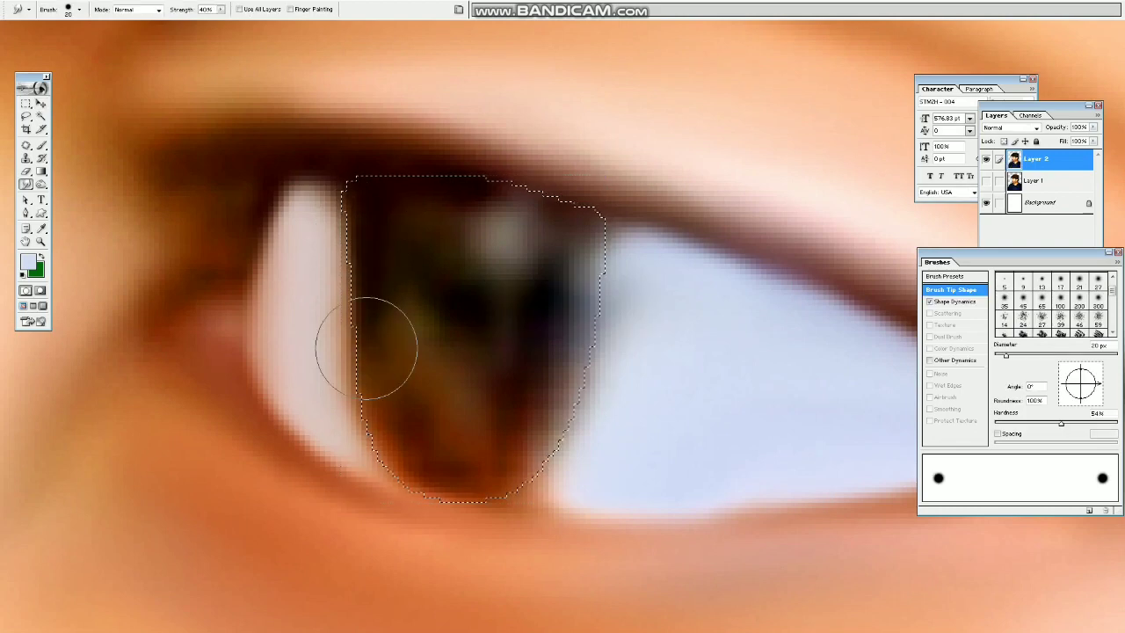
pyautogui.moveTo(366, 349)
pyautogui.mouseDown()
pyautogui.moveTo(399, 343)
pyautogui.moveTo(437, 375)
pyautogui.moveTo(435, 263)
pyautogui.moveTo(541, 281)
pyautogui.moveTo(414, 475)
pyautogui.moveTo(458, 298)
pyautogui.moveTo(457, 345)
pyautogui.mouseUp()
pyautogui.press(']')
pyautogui.moveTo(447, 395); pyautogui.dragTo(454, 382)
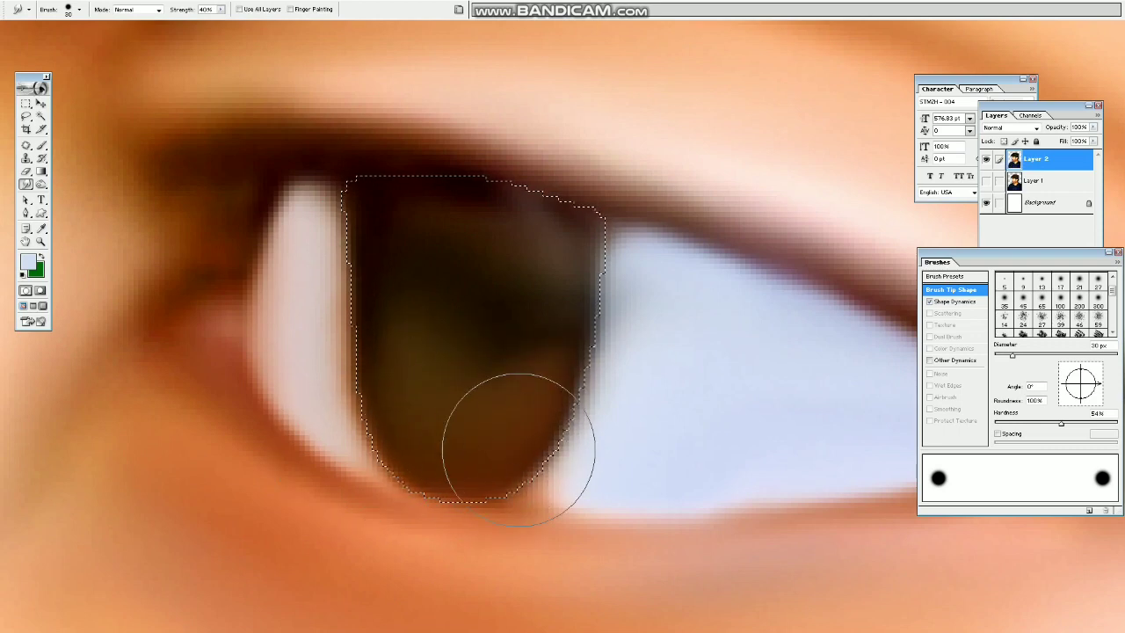
pyautogui.moveTo(519, 449)
pyautogui.mouseDown()
pyautogui.moveTo(475, 290)
pyautogui.moveTo(445, 361)
pyautogui.moveTo(351, 291)
pyautogui.moveTo(350, 341)
pyautogui.mouseUp()
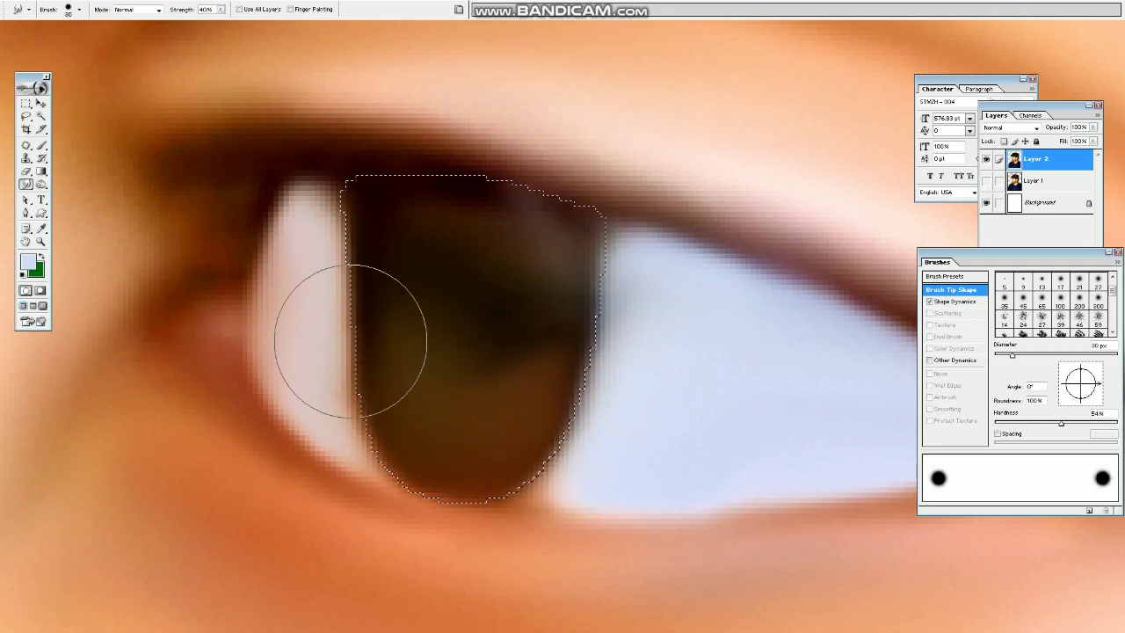
pyautogui.moveTo(627, 377); pyautogui.dragTo(582, 395)
pyautogui.moveTo(581, 318); pyautogui.dragTo(578, 396)
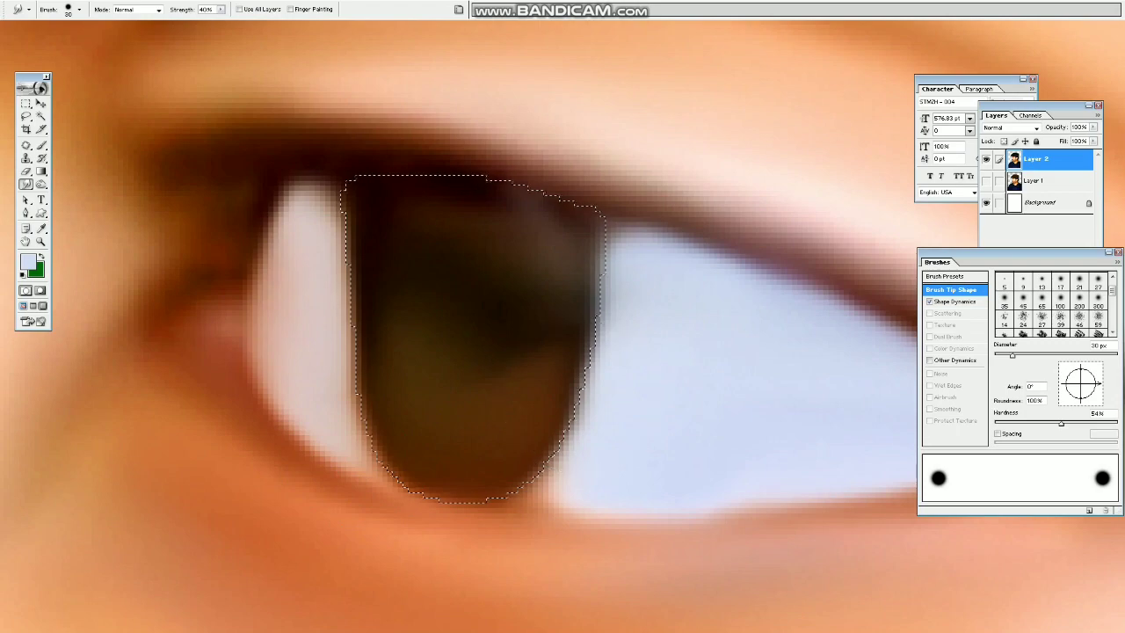
pyautogui.hotkey('ctrl', 'd')
# Step: Outline the opening of the far eye with a closed Pen path and convert the path to a feathered selection
pyautogui.press('z')
pyautogui.hotkey('ctrl', '-')
pyautogui.hotkey('ctrl', '-')
pyautogui.hotkey('ctrl', '-')
pyautogui.hotkey('ctrl', '-')
pyautogui.hotkey('ctrl', '-')
pyautogui.hotkey('ctrl', '-')
pyautogui.hotkey('ctrl', '-')
pyautogui.hotkey('ctrl', '-')
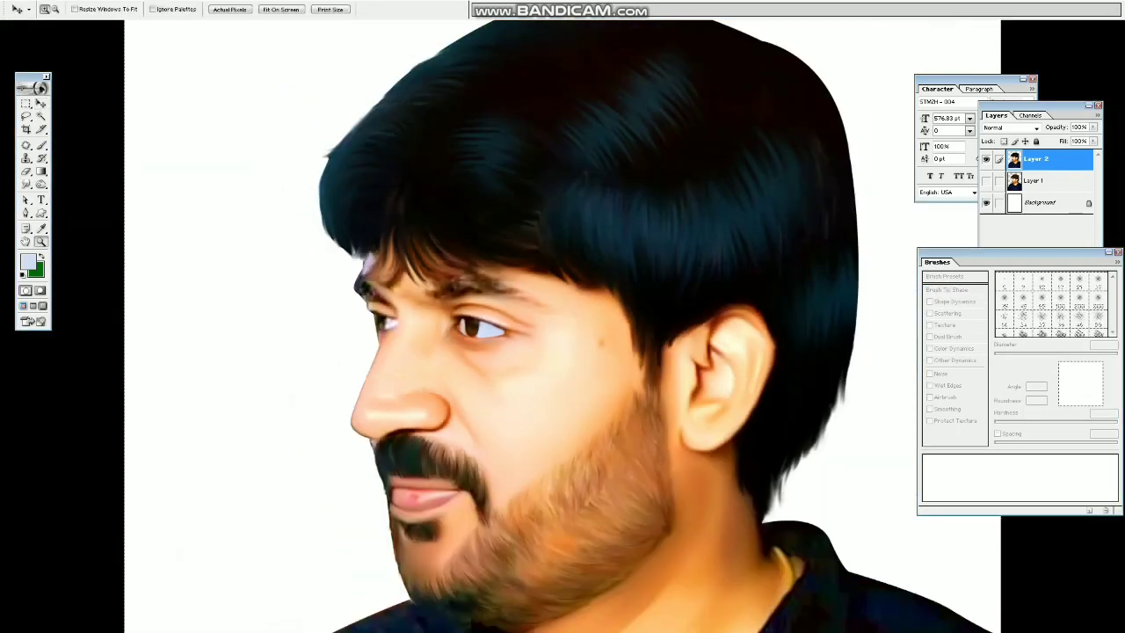
pyautogui.moveTo(370, 262); pyautogui.dragTo(547, 355)
pyautogui.moveTo(444, 283); pyautogui.dragTo(962, 562)
pyautogui.press('r')
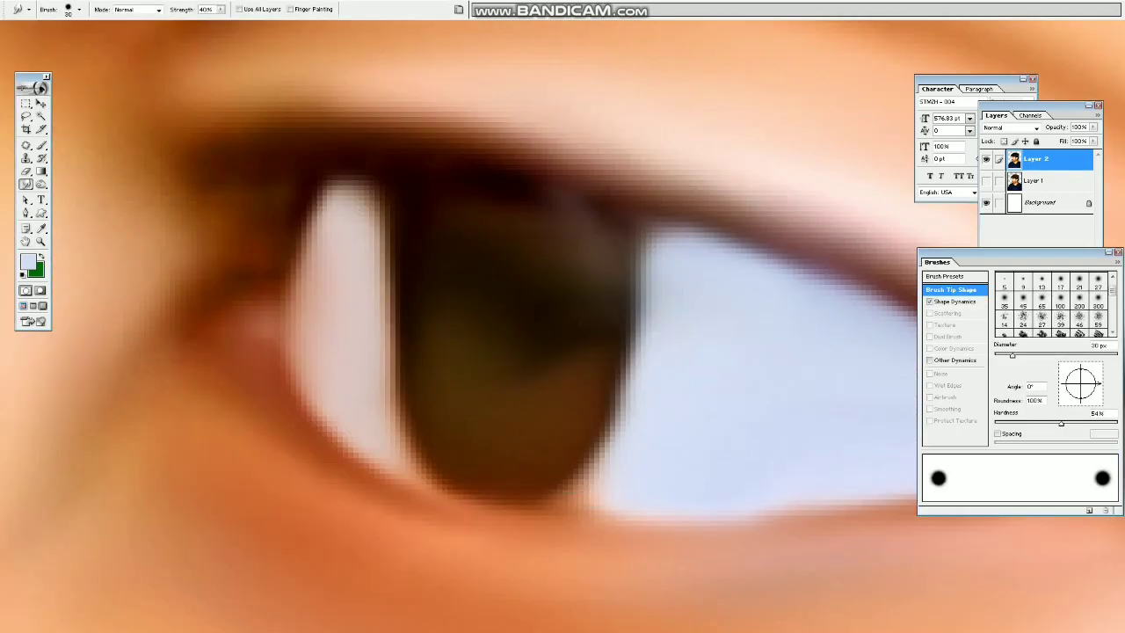
pyautogui.moveTo(158, 316); pyautogui.dragTo(862, 369)
pyautogui.moveTo(158, 352)
pyautogui.mouseDown()
pyautogui.moveTo(860, 410)
pyautogui.moveTo(554, 389)
pyautogui.mouseUp()
pyautogui.press('p')
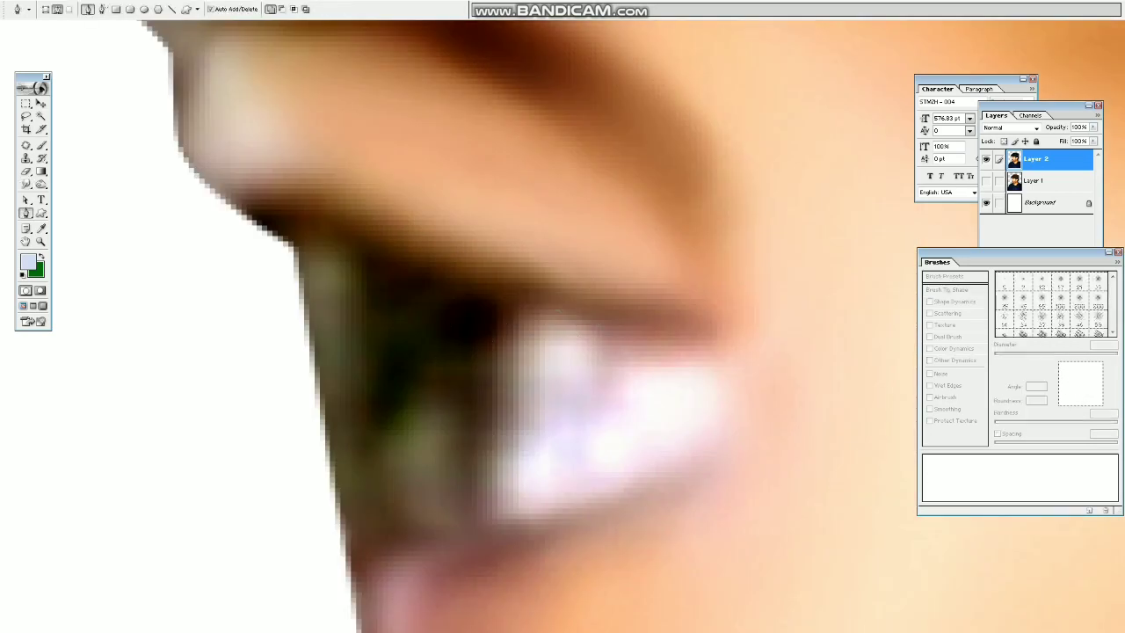
pyautogui.moveTo(613, 336); pyautogui.dragTo(411, 223)
pyautogui.hotkey('ctrl', '-')
pyautogui.hotkey('ctrl', '-')
pyautogui.hotkey('ctrl', '-')
pyautogui.hotkey('ctrl', '-')
pyautogui.hotkey('ctrl', '-')
pyautogui.hotkey('ctrl', '-')
pyautogui.hotkey('ctrl', '-')
pyautogui.hotkey('ctrl', '-')
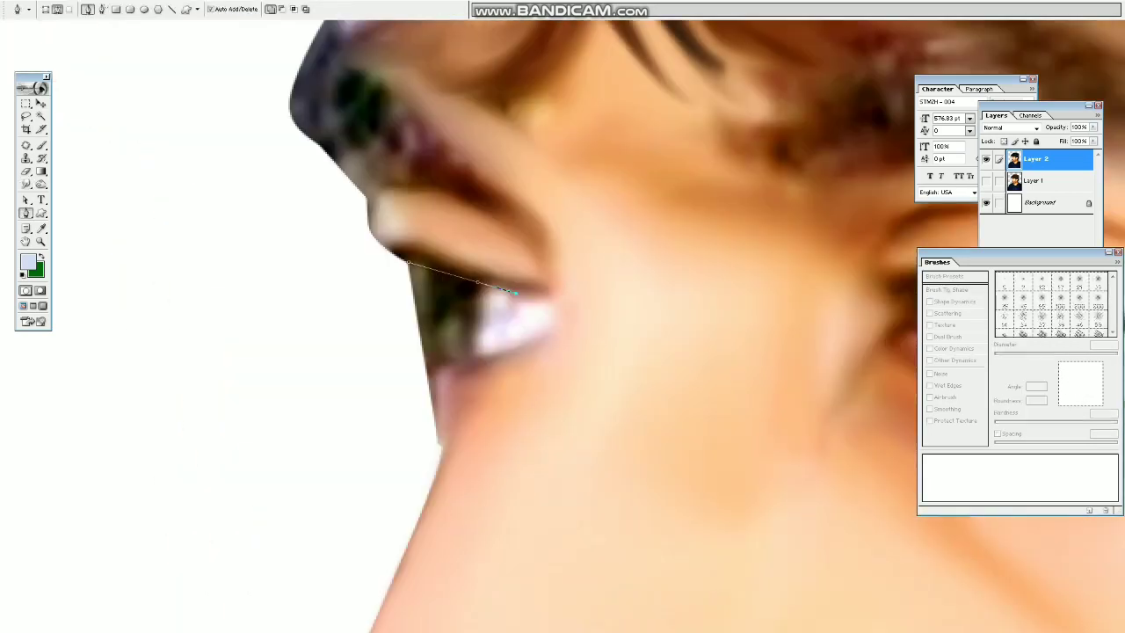
pyautogui.hotkey('ctrl', '-')
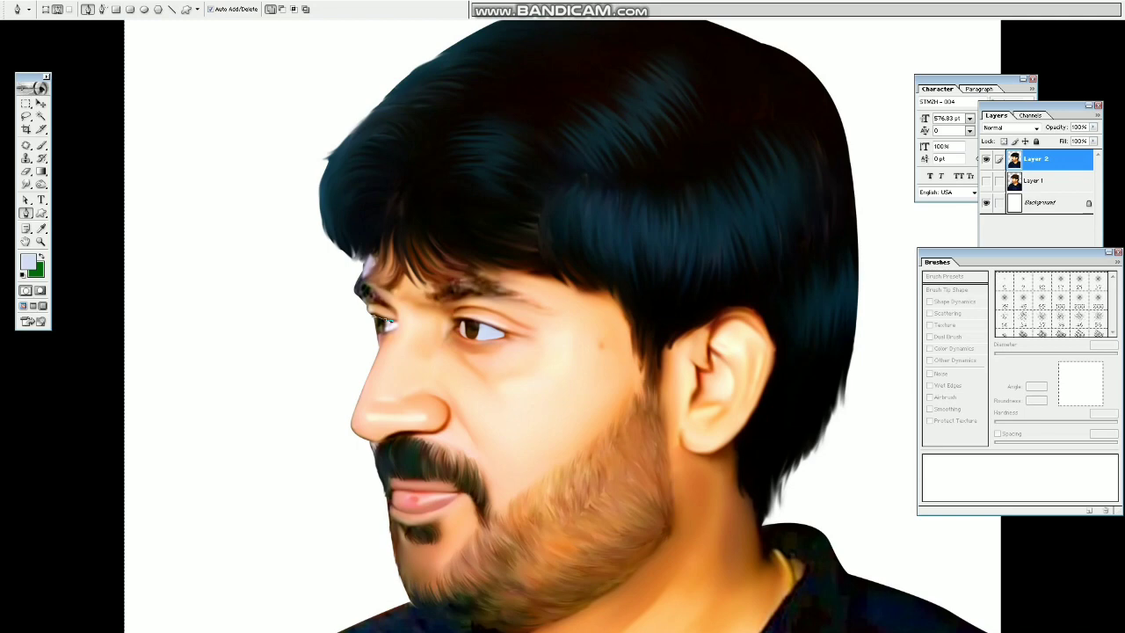
pyautogui.moveTo(348, 295); pyautogui.dragTo(437, 350)
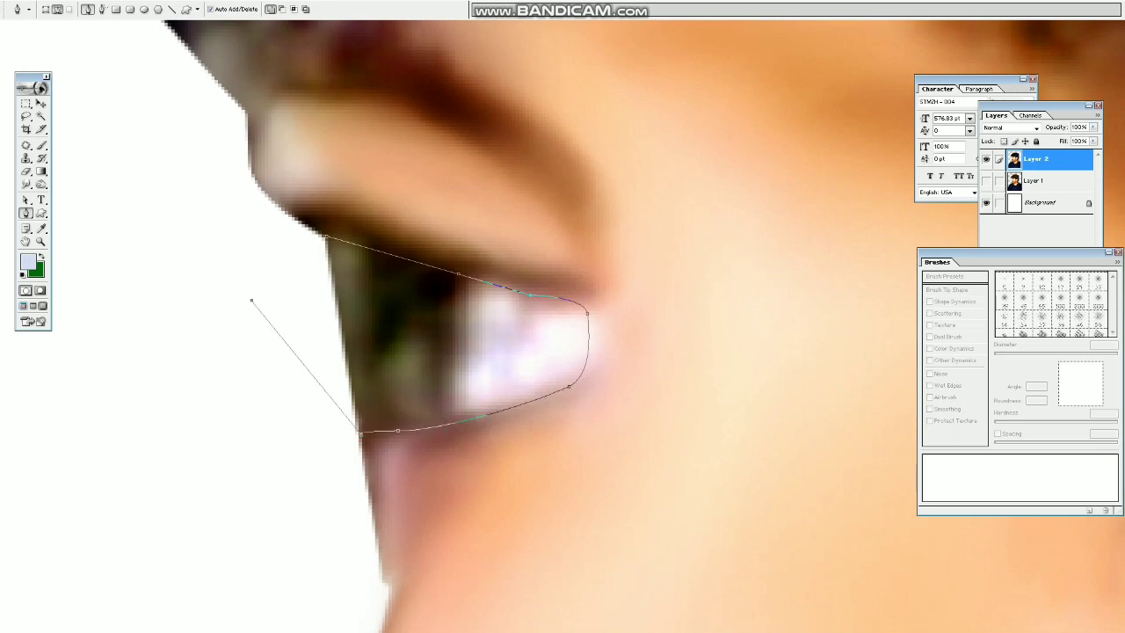
pyautogui.hotkey('ctrl', 'Return')
pyautogui.hotkey('ctrl', 'alt', 'd')
pyautogui.press('Return')
# Step: Smudge the white of the far eye smooth inside the selection with a 20 px brush and clear the selection
pyautogui.press('t')
pyautogui.press('r')
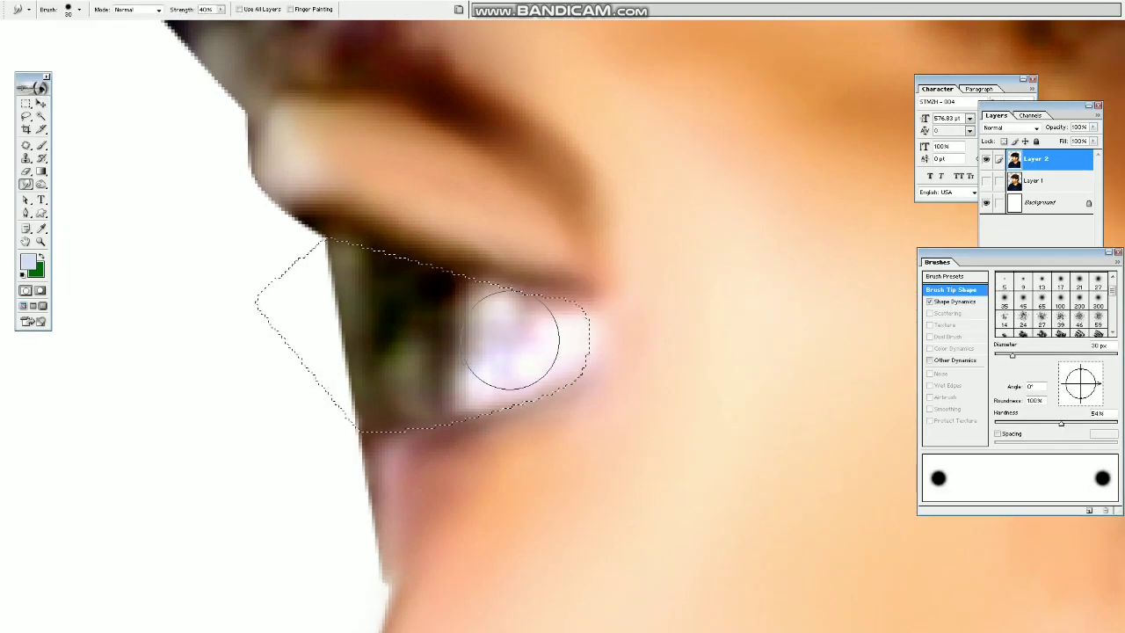
pyautogui.press('[')
pyautogui.moveTo(510, 336)
pyautogui.mouseDown()
pyautogui.moveTo(530, 339)
pyautogui.moveTo(529, 369)
pyautogui.moveTo(490, 317)
pyautogui.moveTo(482, 383)
pyautogui.mouseUp()
pyautogui.hotkey('ctrl', 'd')
# Step: Smudge the skin under the far eye and up toward its inner corner with a 20 px brush
pyautogui.hotkey('ctrl', '-')
pyautogui.hotkey('ctrl', '-')
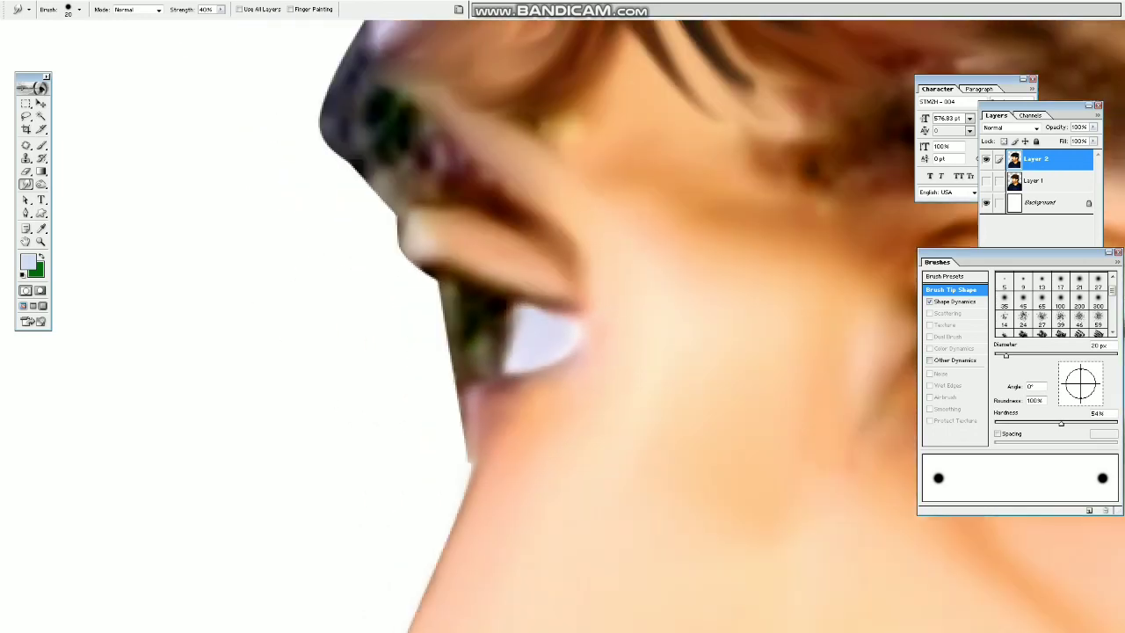
pyautogui.hotkey('ctrl', '-')
pyautogui.hotkey('ctrl', '-')
pyautogui.hotkey('ctrl', '-')
pyautogui.hotkey('ctrl', '-')
pyautogui.hotkey('ctrl', 'space')
pyautogui.moveTo(348, 310); pyautogui.dragTo(441, 362)
pyautogui.press(']')
pyautogui.press('[')
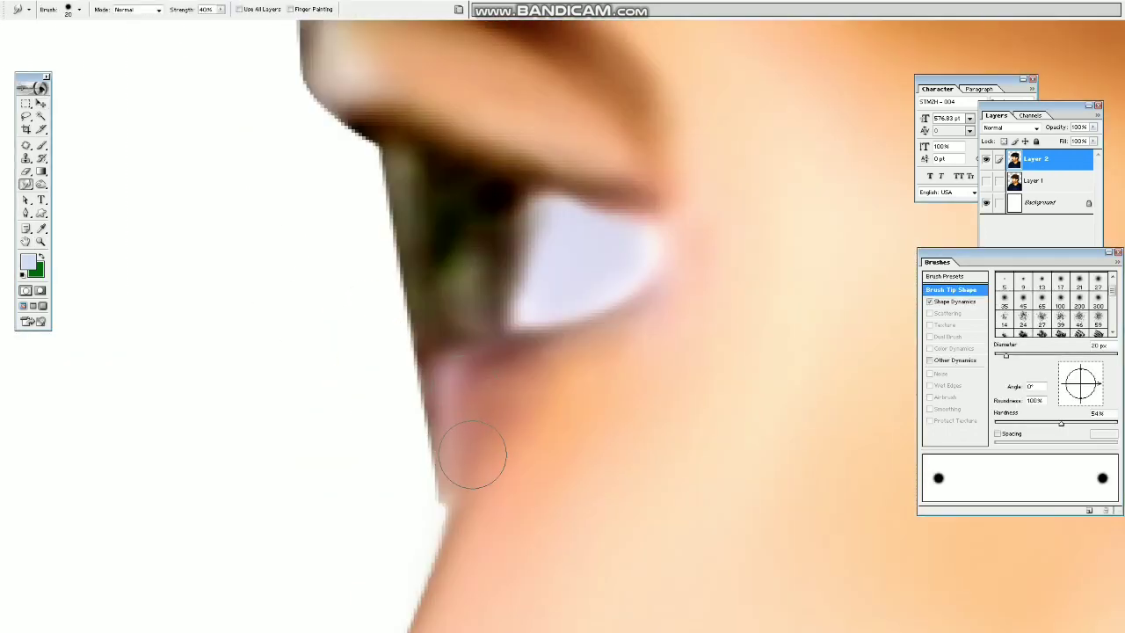
pyautogui.moveTo(473, 455)
pyautogui.mouseDown()
pyautogui.moveTo(542, 396)
pyautogui.moveTo(596, 373)
pyautogui.moveTo(507, 467)
pyautogui.moveTo(519, 470)
pyautogui.moveTo(653, 279)
pyautogui.mouseUp()
# Step: Blend the skin along the nose bridge below the far eye with a 30 px smudge brush
pyautogui.hotkey('ctrl', '-')
pyautogui.hotkey('ctrl', '-')
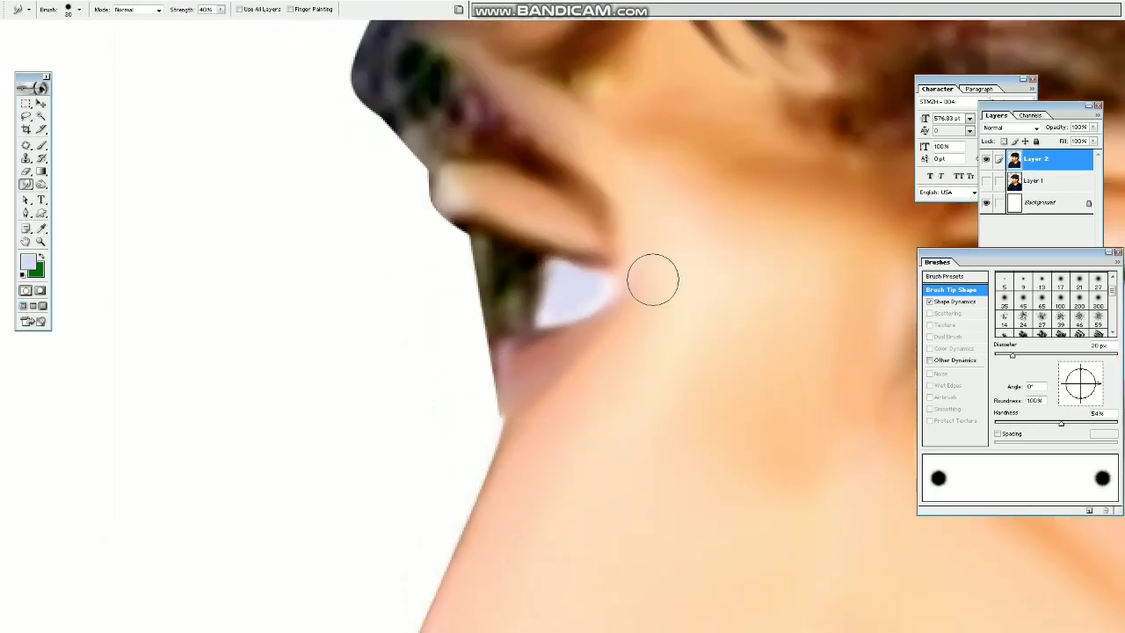
pyautogui.moveTo(542, 439); pyautogui.dragTo(566, 279)
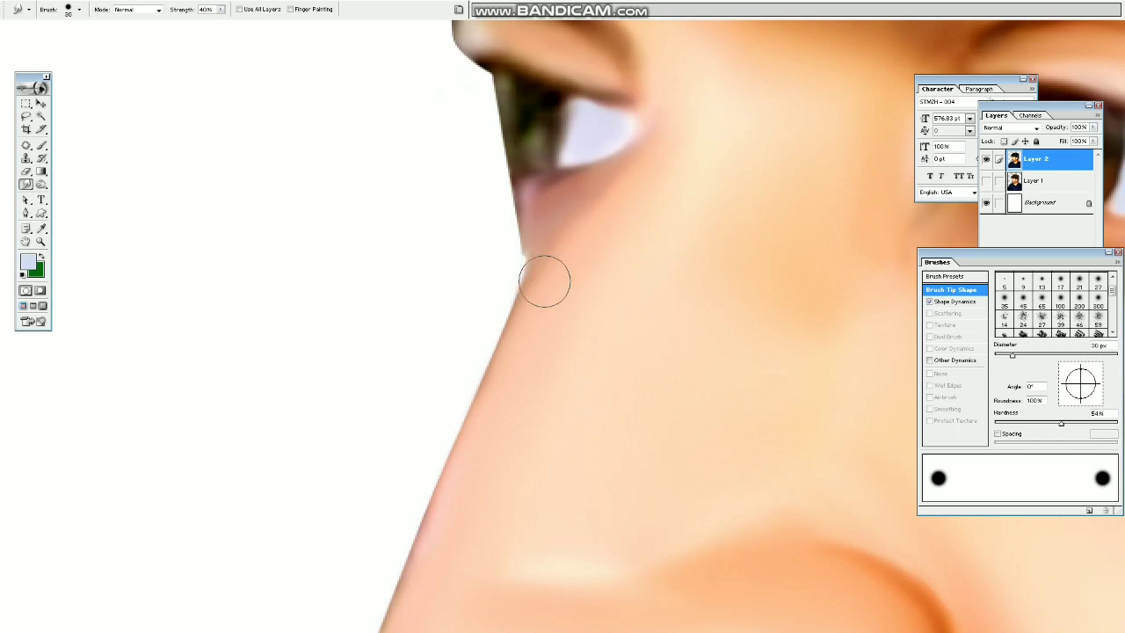
pyautogui.moveTo(491, 395); pyautogui.dragTo(607, 277)
pyautogui.moveTo(635, 234); pyautogui.dragTo(581, 296)
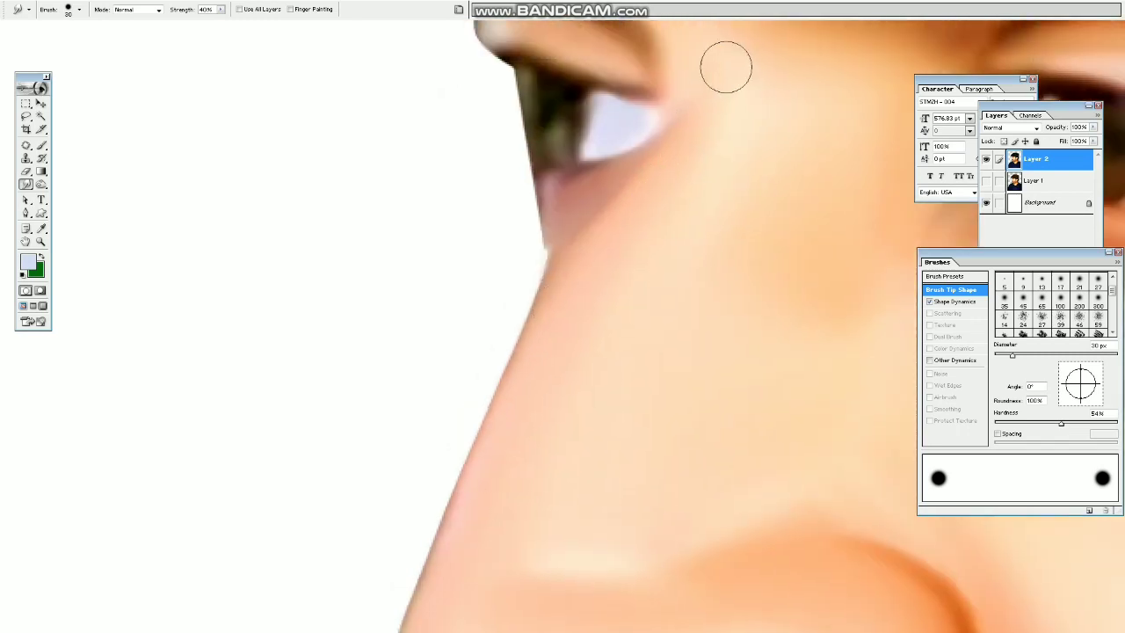
pyautogui.moveTo(726, 67)
pyautogui.mouseDown()
pyautogui.moveTo(604, 278)
pyautogui.moveTo(528, 346)
pyautogui.mouseUp()
pyautogui.moveTo(601, 249); pyautogui.dragTo(621, 213)
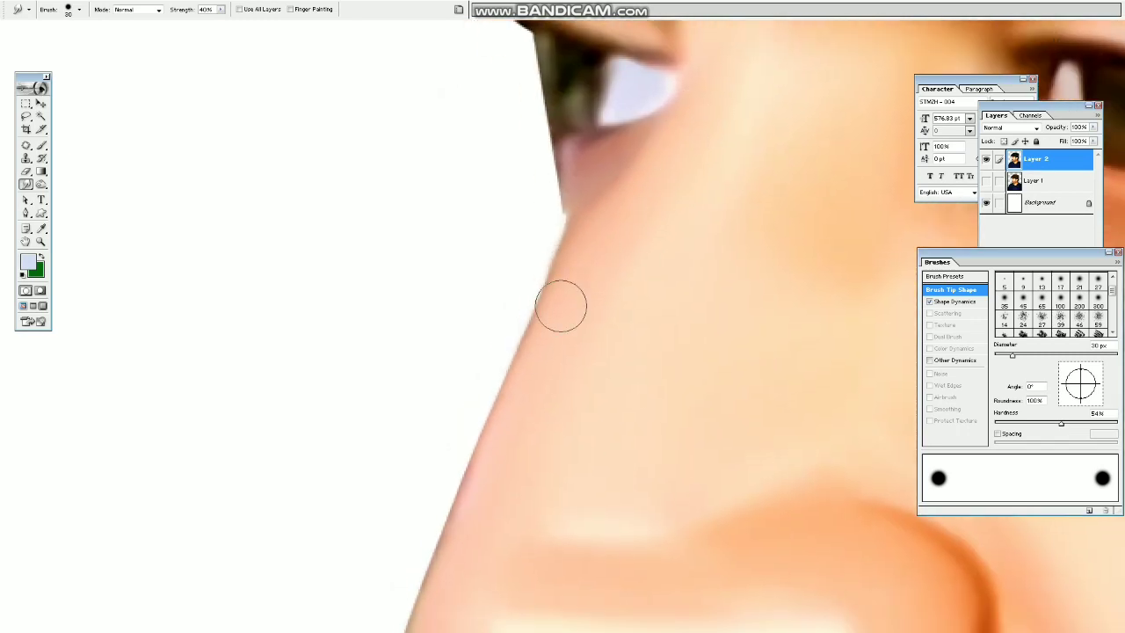
# Step: Smudge the skin beside the far eye and around its inner corner with 30 and 20 px brushes
pyautogui.hotkey('ctrl', '-')
pyautogui.hotkey('ctrl', '-')
pyautogui.hotkey('ctrl', '-')
pyautogui.hotkey('ctrl', '-')
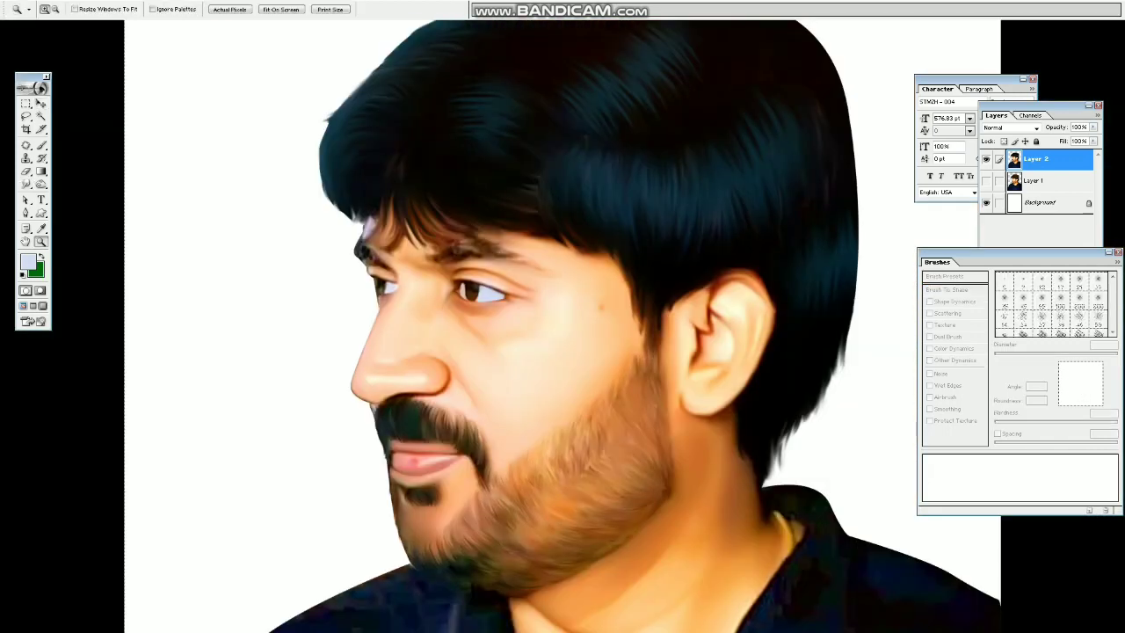
pyautogui.moveTo(373, 269); pyautogui.dragTo(441, 337)
pyautogui.rightClick(546, 343)
pyautogui.click(461, 431)
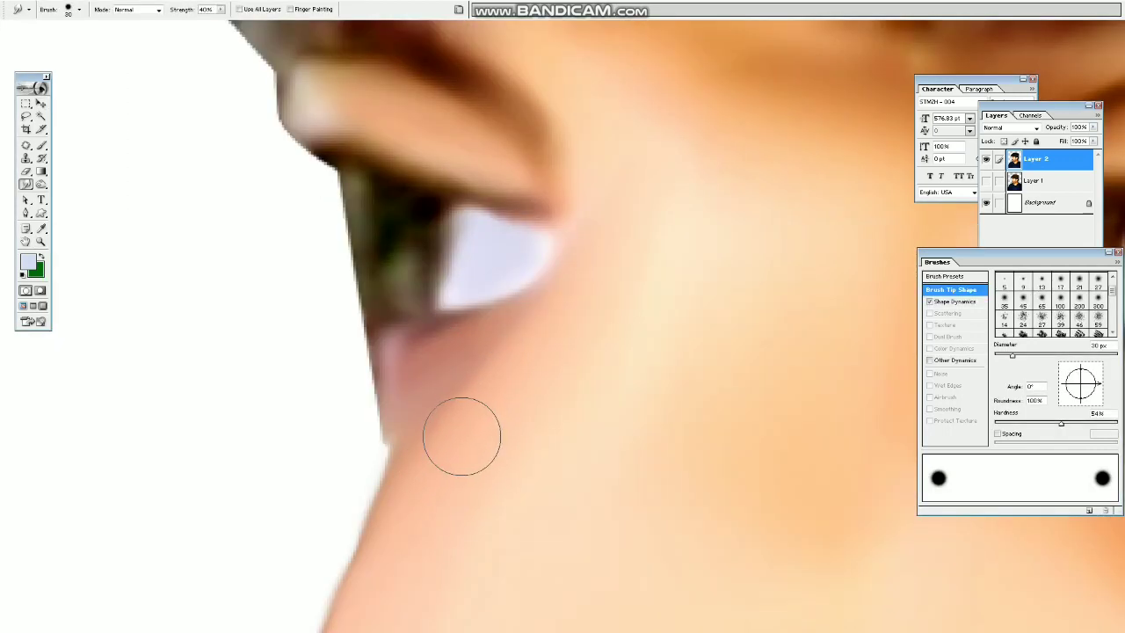
pyautogui.moveTo(536, 353); pyautogui.dragTo(606, 202)
pyautogui.moveTo(573, 166)
pyautogui.mouseDown()
pyautogui.moveTo(583, 273)
pyautogui.moveTo(510, 179)
pyautogui.mouseUp()
pyautogui.press('[')
pyautogui.moveTo(567, 290); pyautogui.dragTo(543, 213)
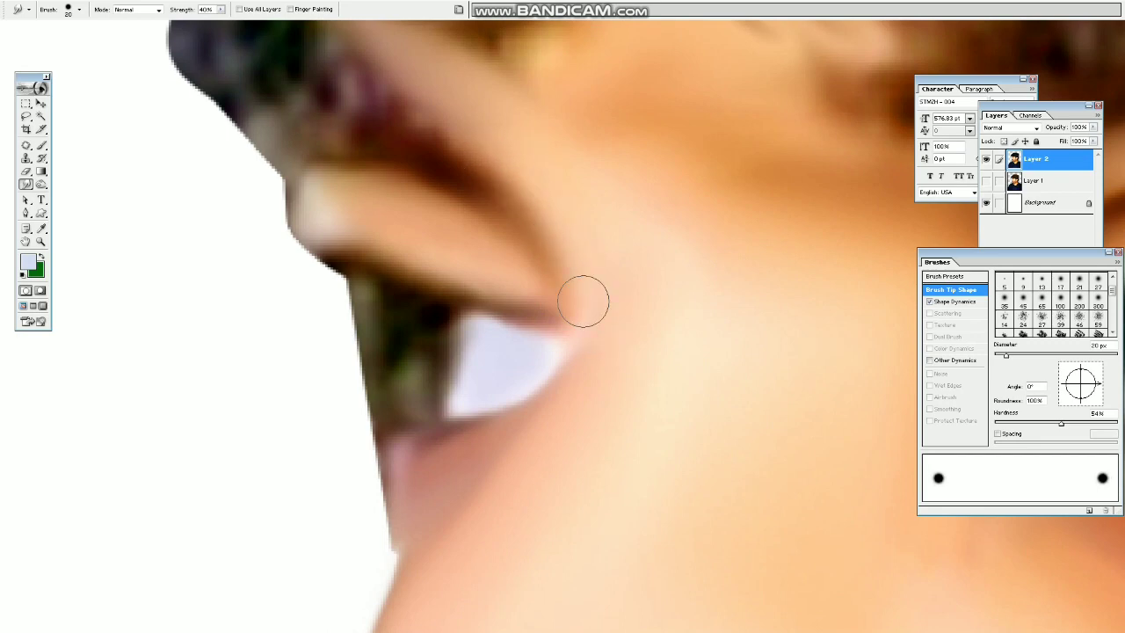
# Step: Outline a strip of the nose bridge below the far eye with a closed Pen path and convert it to a feathered selection
pyautogui.hotkey('ctrl', '-')
pyautogui.hotkey('ctrl', '-')
pyautogui.hotkey('ctrl', '-')
pyautogui.hotkey('ctrl', '-')
pyautogui.hotkey('ctrl', '-')
pyautogui.hotkey('ctrl', '-')
pyautogui.hotkey('ctrl', '-')
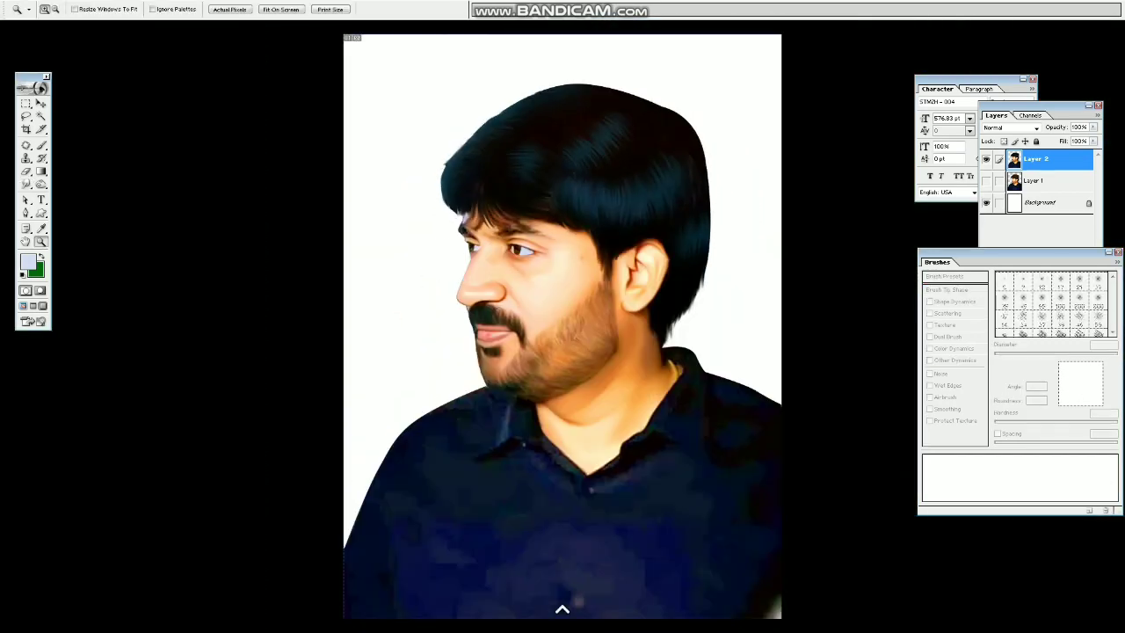
pyautogui.moveTo(443, 229); pyautogui.dragTo(562, 310)
pyautogui.moveTo(308, 79); pyautogui.dragTo(508, 307)
pyautogui.hotkey('ctrl', '-')
pyautogui.hotkey('ctrl', '-')
pyautogui.hotkey('ctrl', '-')
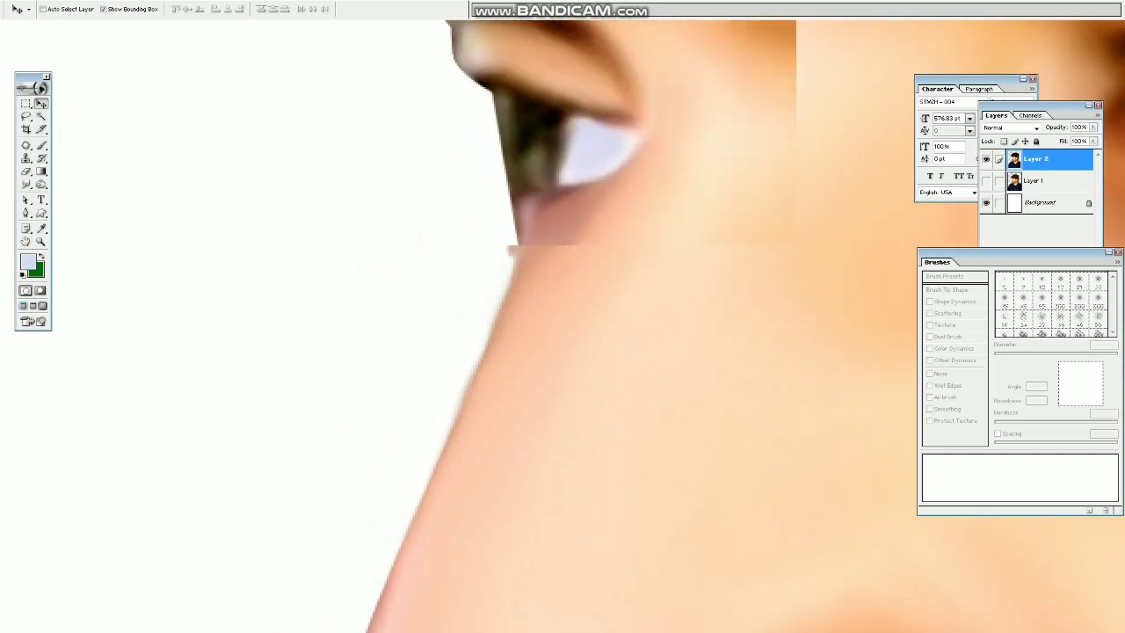
pyautogui.press('p')
pyautogui.moveTo(619, 191); pyautogui.dragTo(660, 85)
pyautogui.click(660, 85)
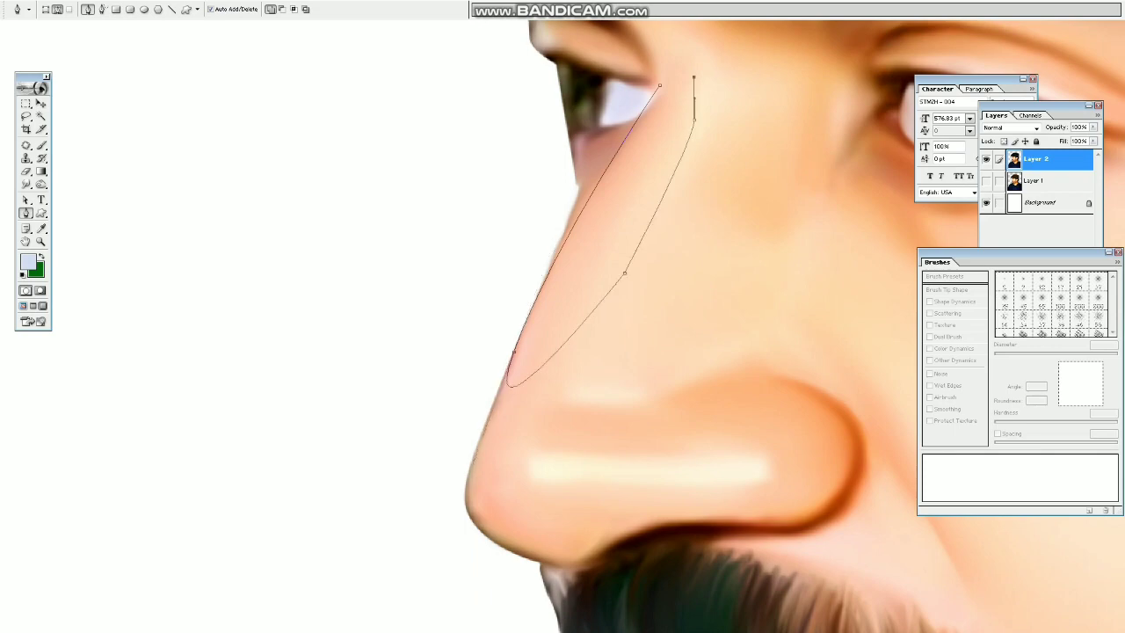
pyautogui.hotkey('ctrl', 'Return')
pyautogui.press('v')
pyautogui.hotkey('ctrl', 'alt', 'd')
pyautogui.press('Return')
# Step: Smudge the skin inside the nose bridge selection with larger strokes, enlarging the brush to 40 px
pyautogui.press('z')
pyautogui.moveTo(490, 182); pyautogui.dragTo(764, 444)
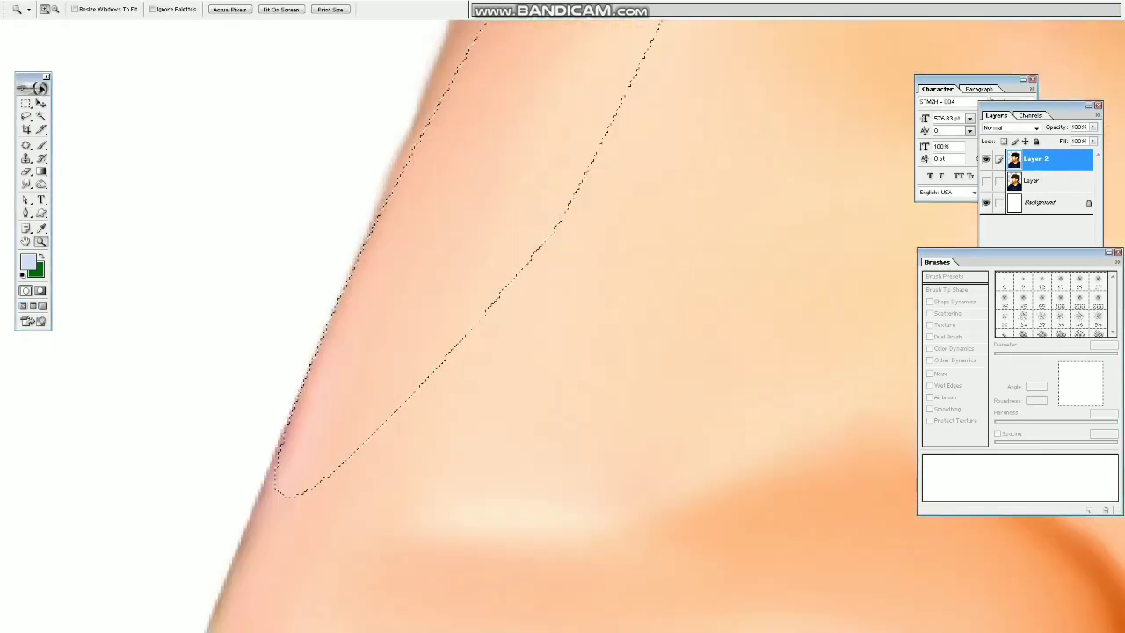
pyautogui.press('r')
pyautogui.moveTo(409, 186); pyautogui.dragTo(447, 337)
pyautogui.press(']')
pyautogui.press(']')
pyautogui.moveTo(616, 40); pyautogui.dragTo(543, 251)
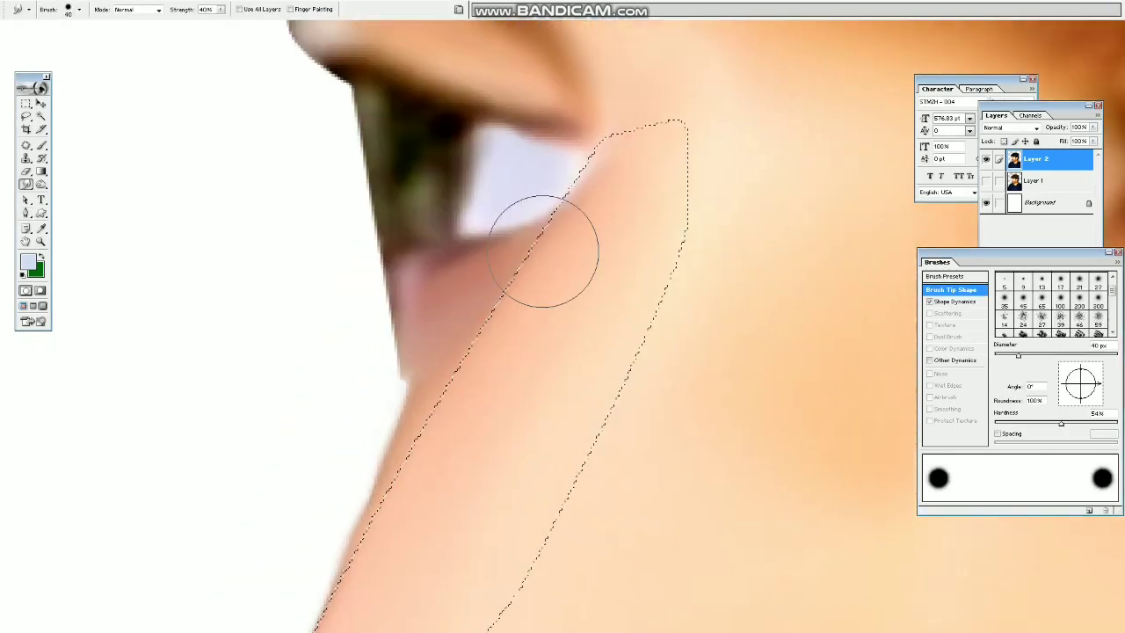
pyautogui.moveTo(452, 409); pyautogui.dragTo(587, 266)
# Step: Smudge the outer edge of the nose bridge where it meets the under-eye skin, reducing the brush from 50 to 20 px
pyautogui.press(']')
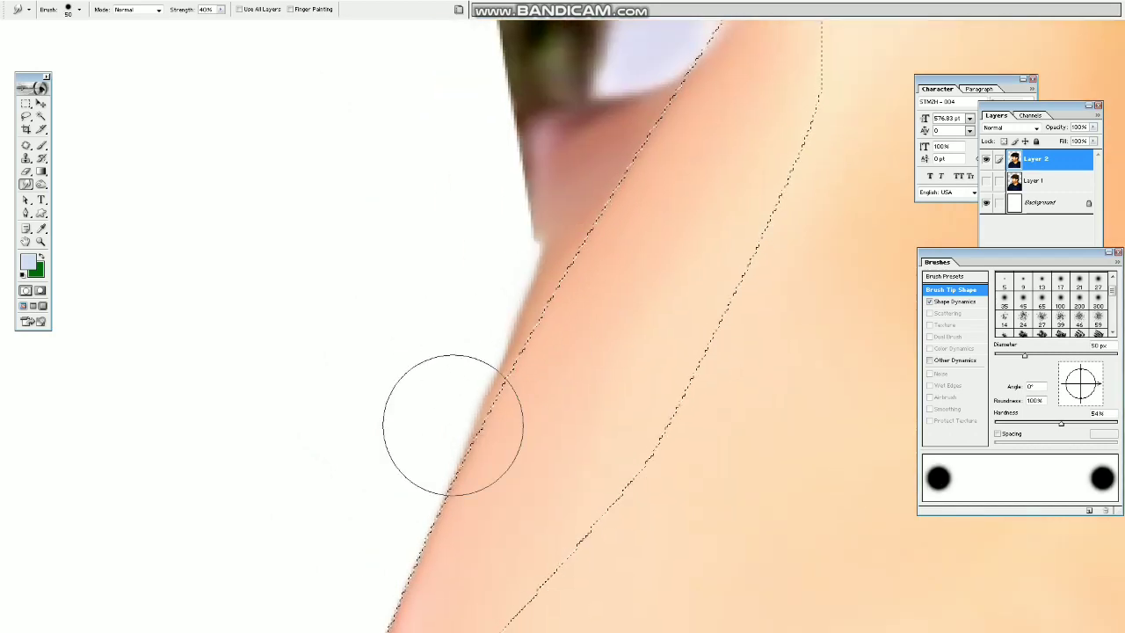
pyautogui.moveTo(453, 426); pyautogui.dragTo(494, 308)
pyautogui.press('[')
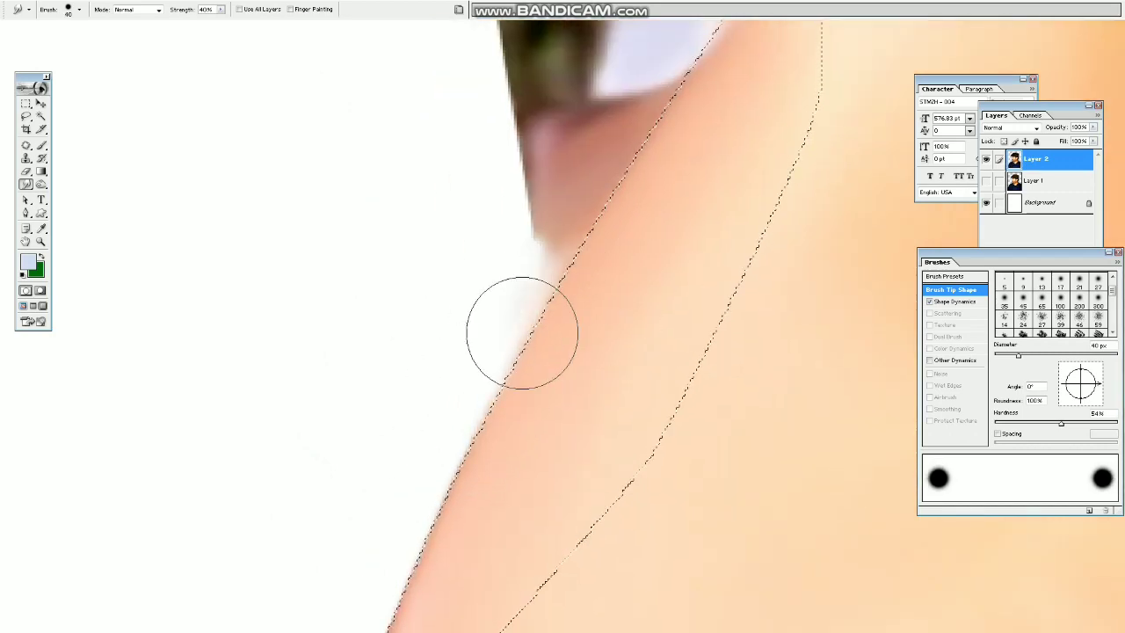
pyautogui.press('[')
pyautogui.press('[')
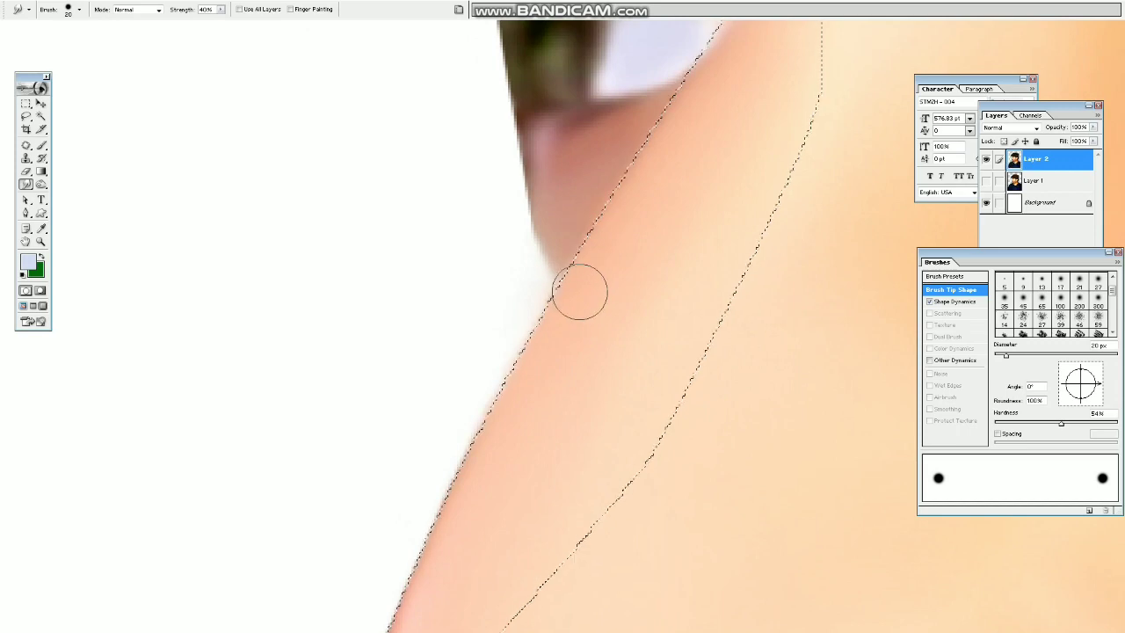
pyautogui.moveTo(580, 292); pyautogui.dragTo(525, 382)
pyautogui.hotkey('ctrl', 'd')
# Step: Touch up the nose bridge's outer edge just below the far eye with a 20 px smudge brush, and enlarge the brush to 50 px
pyautogui.hotkey('ctrl', '-')
pyautogui.hotkey('ctrl', '-')
pyautogui.hotkey('ctrl', '-')
pyautogui.hotkey('ctrl', '-')
pyautogui.hotkey('ctrl', '-')
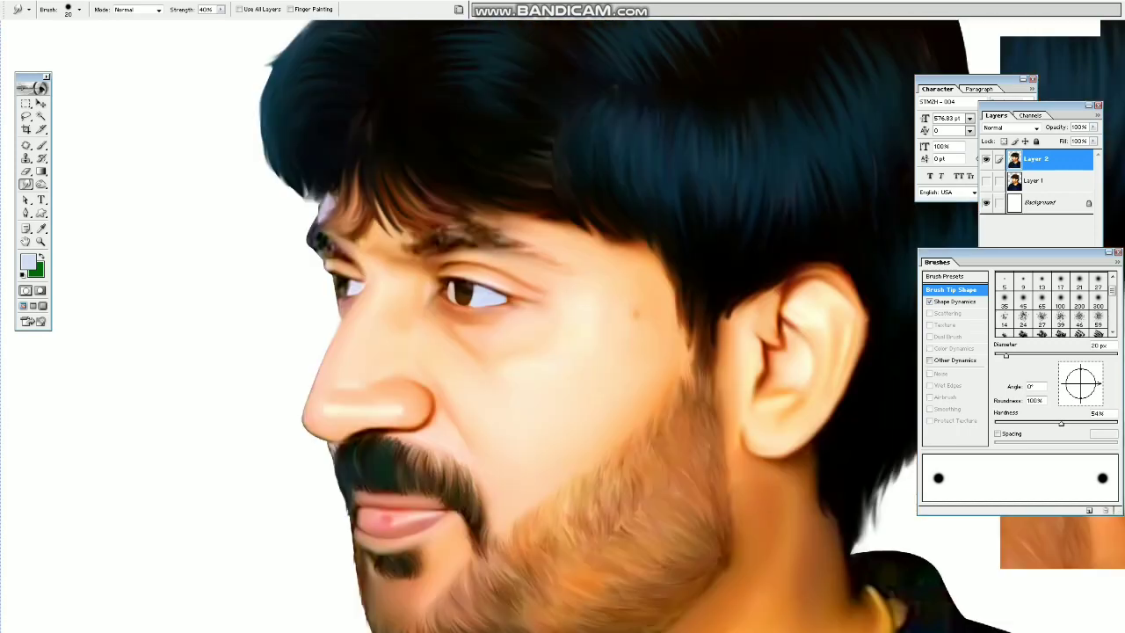
pyautogui.hotkey('ctrl', '-')
pyautogui.hotkey('ctrl', '-')
pyautogui.press('z')
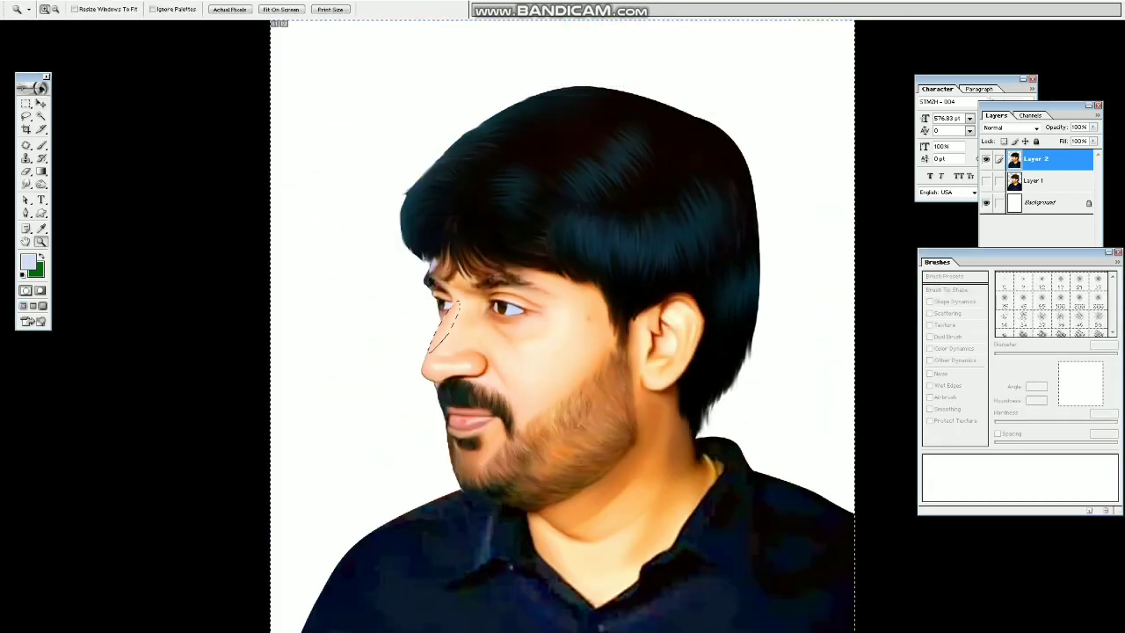
pyautogui.moveTo(400, 282); pyautogui.dragTo(460, 340)
pyautogui.press('r')
pyautogui.press(']')
pyautogui.press(']')
pyautogui.press('[')
pyautogui.press('[')
pyautogui.moveTo(707, 447); pyautogui.dragTo(675, 479)
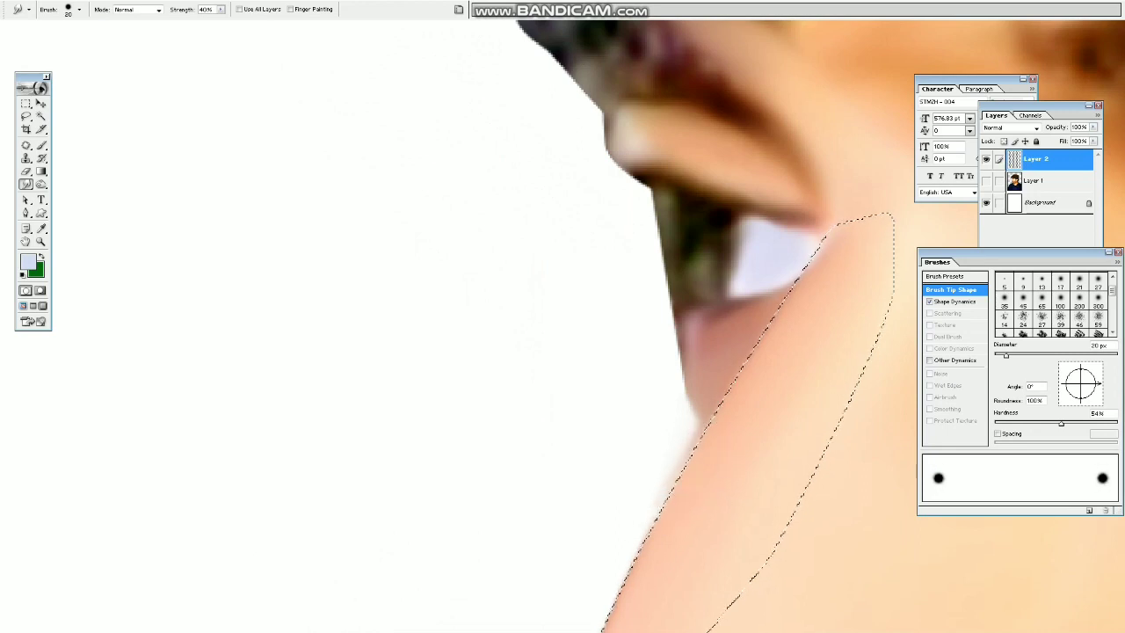
pyautogui.press(']')
pyautogui.press(']')
pyautogui.press(']')
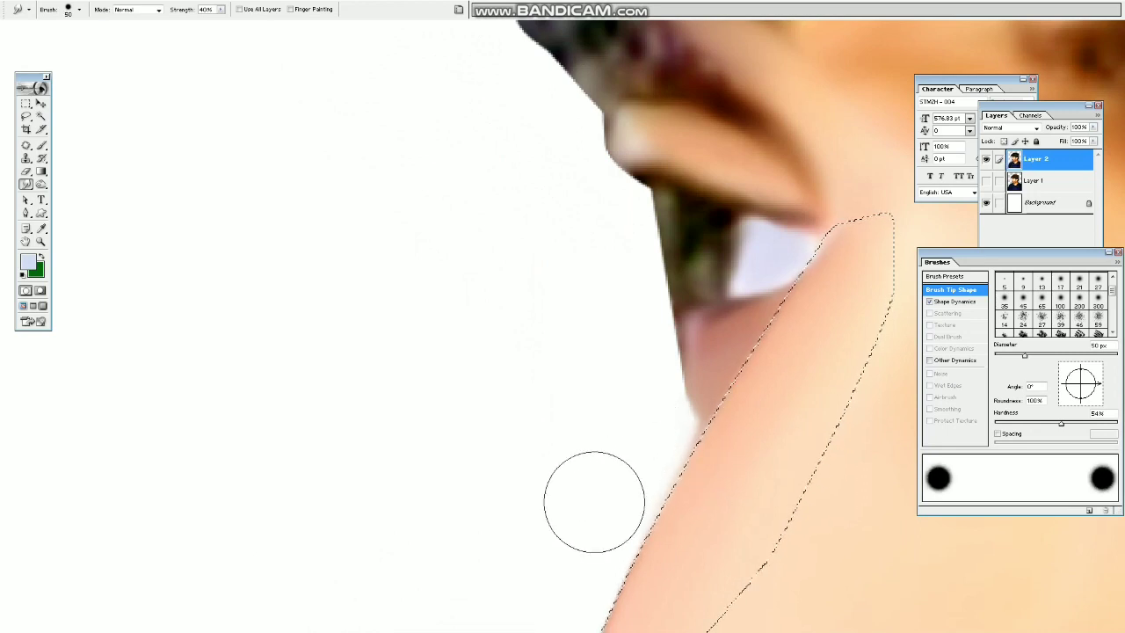
# Step: Hide the palettes and outline the visible iris of the far eye with a closed Pen path
pyautogui.hotkey('ctrl', '-')
pyautogui.hotkey('ctrl', '-')
pyautogui.press('z')
pyautogui.hotkey('ctrl', '-')
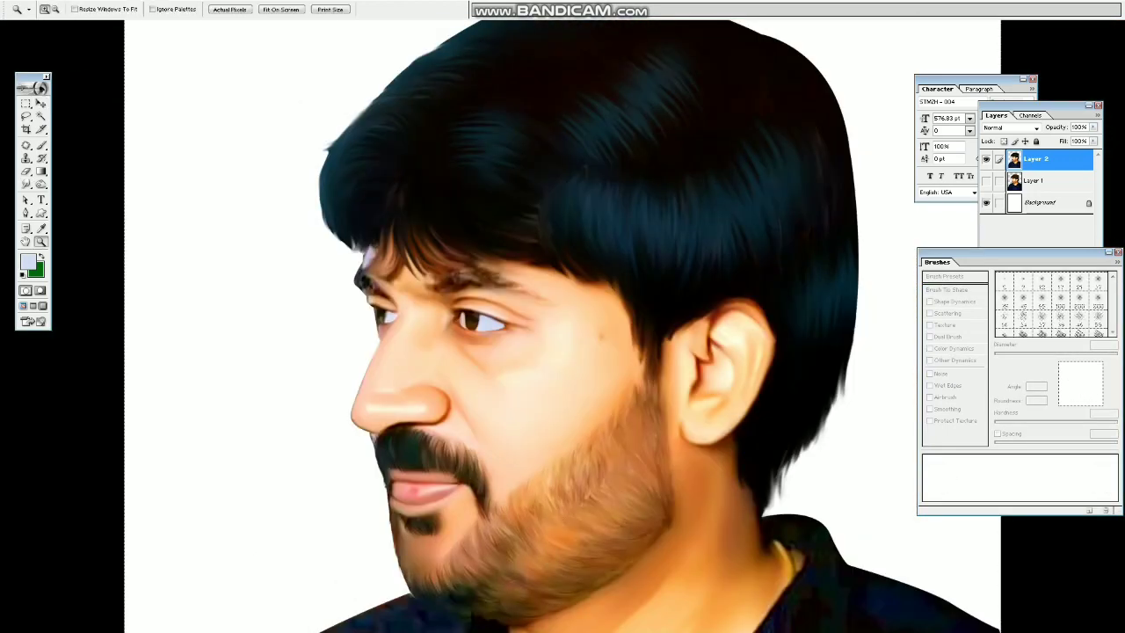
pyautogui.press('v')
pyautogui.press('Tab')
pyautogui.hotkey('ctrl', '-')
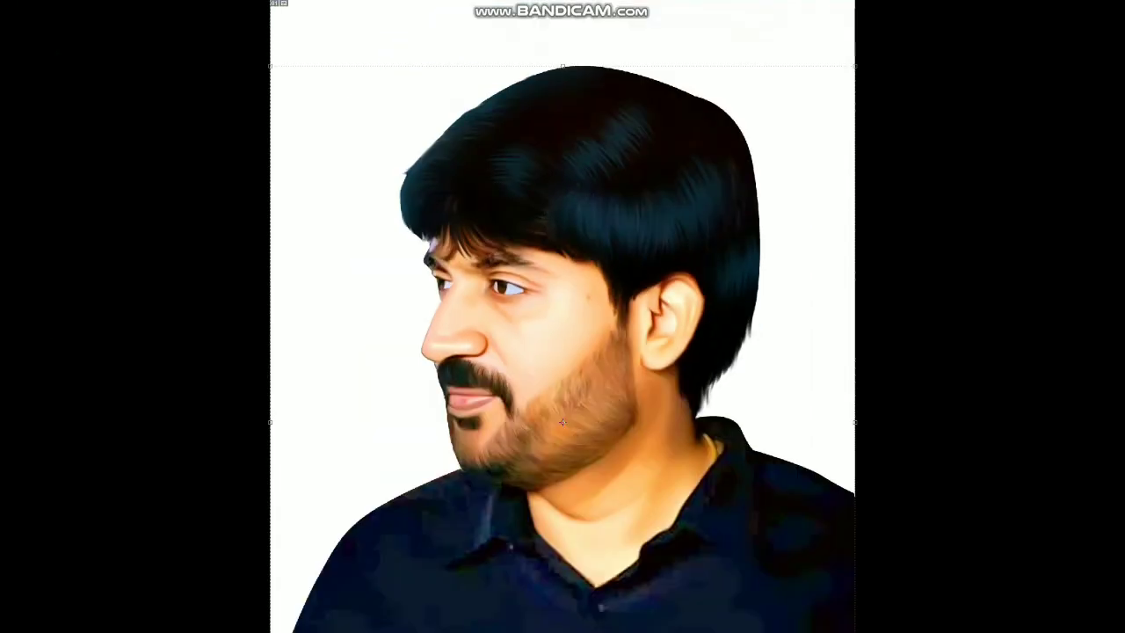
pyautogui.moveTo(464, 277); pyautogui.dragTo(477, 297)
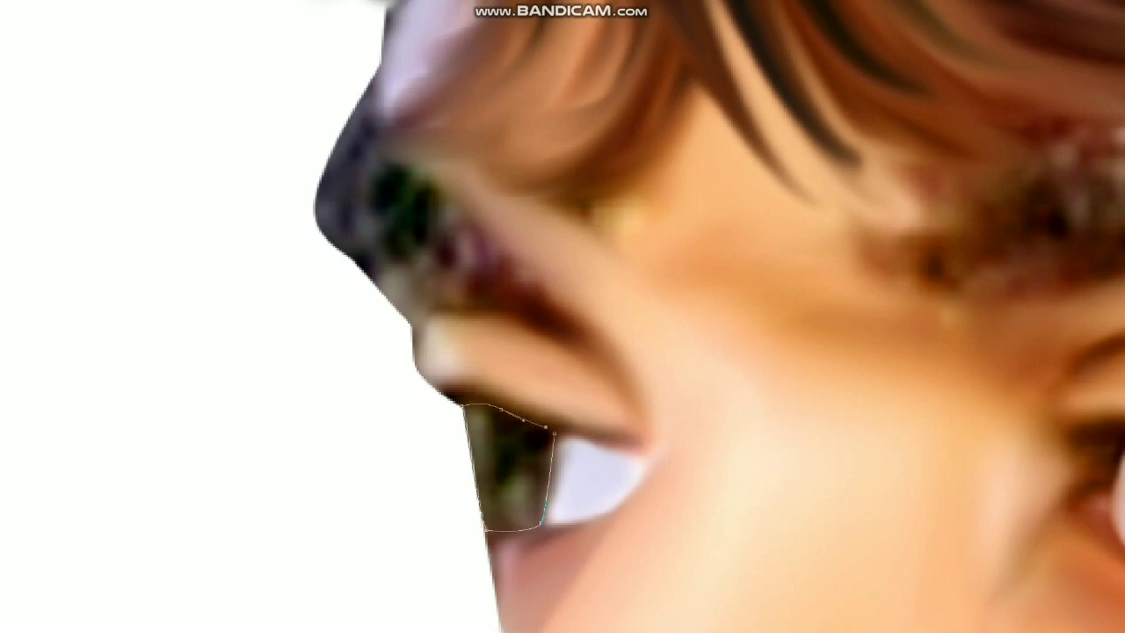
# Step: Feather the far iris selection and smudge the iris inside it to smooth its dark tones
pyautogui.hotkey('shift', 'F6')
pyautogui.press('Return')
pyautogui.press('r')
pyautogui.moveTo(493, 467)
pyautogui.mouseDown()
pyautogui.moveTo(504, 460)
pyautogui.moveTo(538, 500)
pyautogui.moveTo(472, 454)
pyautogui.moveTo(483, 448)
pyautogui.moveTo(493, 497)
pyautogui.mouseUp()
pyautogui.press('[')
pyautogui.press('[')
pyautogui.hotkey('ctrl', '-')
pyautogui.hotkey('ctrl', '-')
pyautogui.hotkey('ctrl', '-')
pyautogui.hotkey('ctrl', '-')
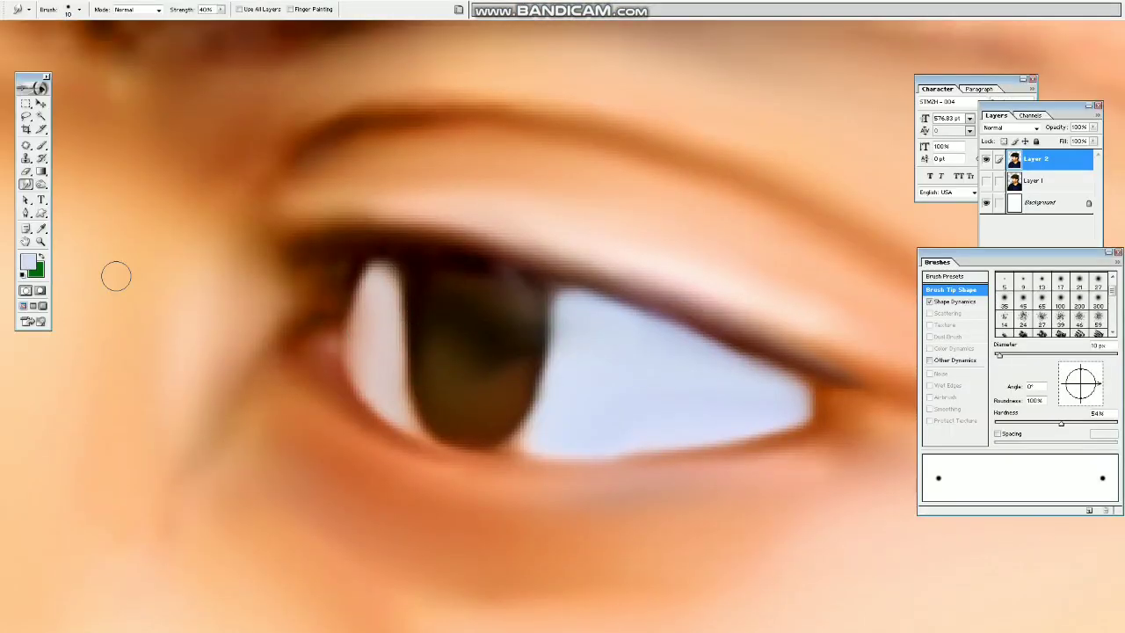
# Step: Set a light brown foreground colour and dab it onto the lower part of the near eye's iris
pyautogui.click(28, 262)
pyautogui.click(475, 369)
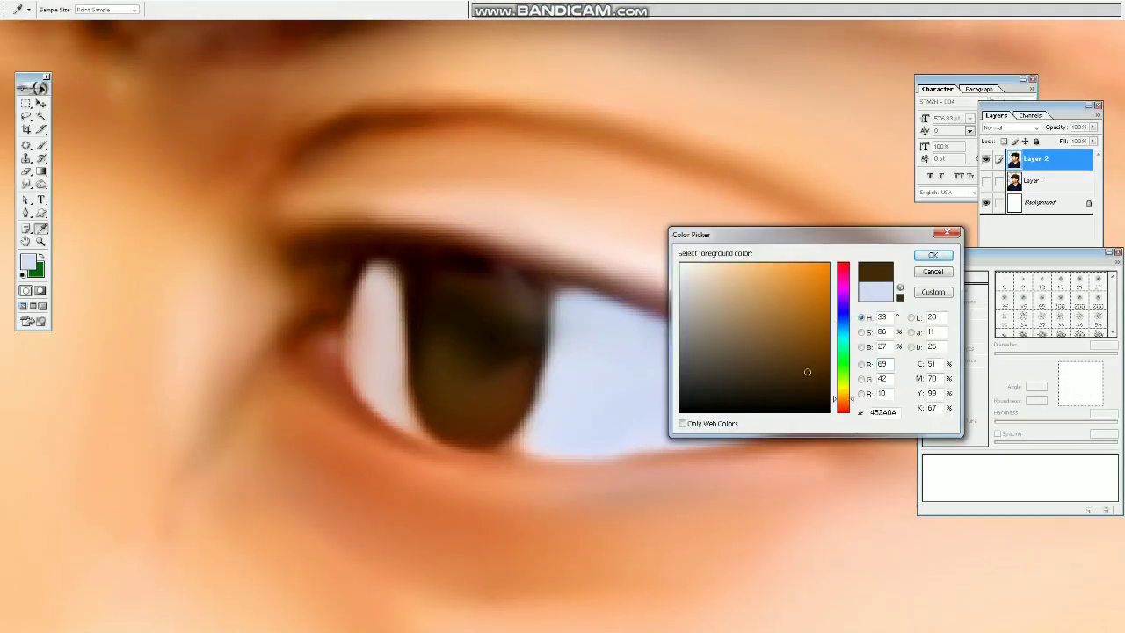
pyautogui.click(749, 300)
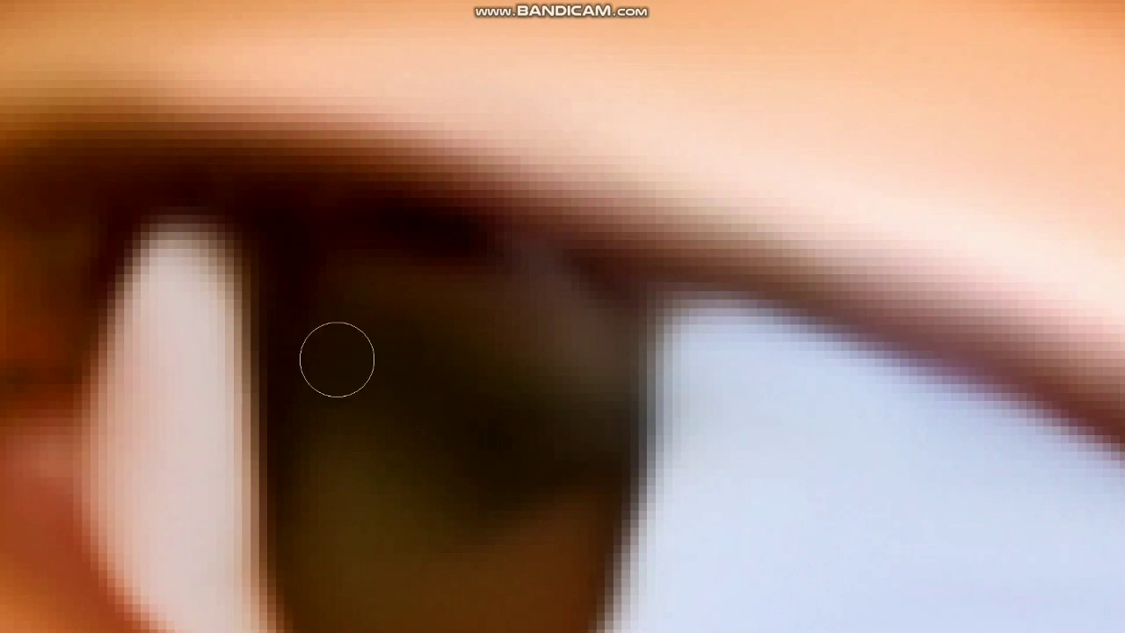
pyautogui.click(337, 359)
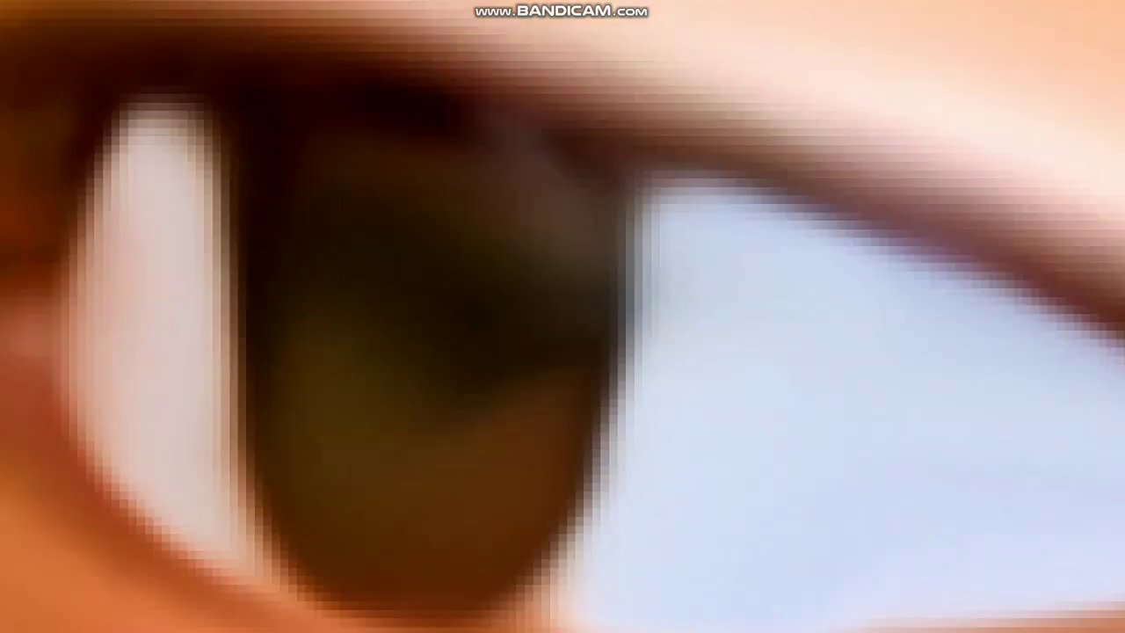
pyautogui.click(353, 473)
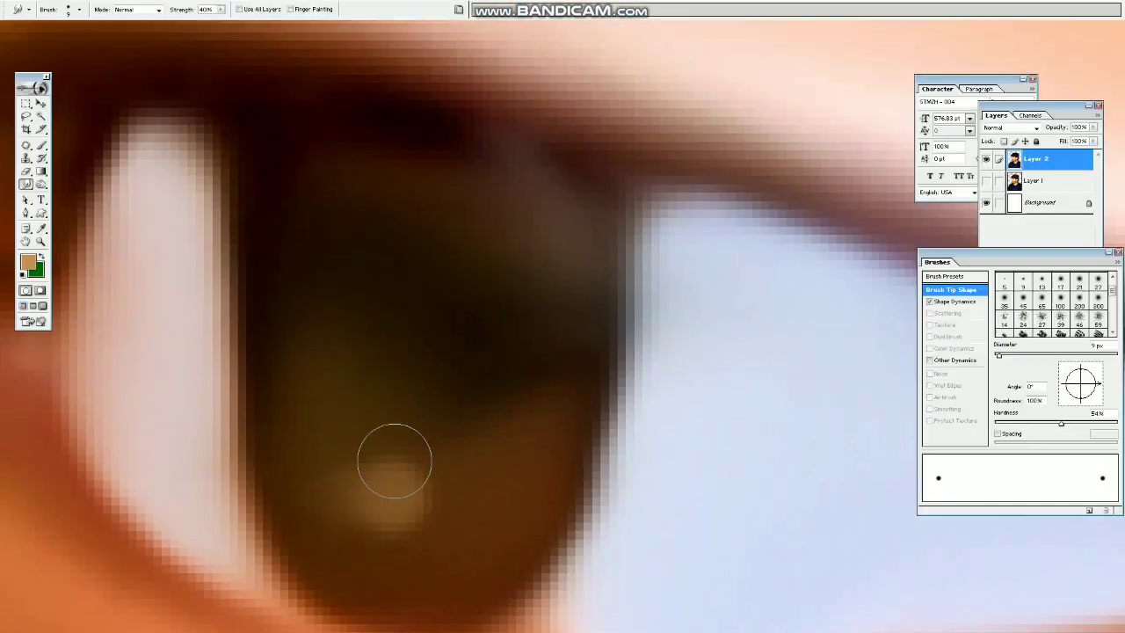
# Step: Smudge the light brown dab into a curved highlight along the near iris's lower half with a 9 px brush at 40% strength
pyautogui.keyDown('alt'); pyautogui.click(384, 501); pyautogui.keyUp('alt')
pyautogui.keyDown('alt'); pyautogui.click(316, 467); pyautogui.keyUp('alt')
pyautogui.hotkey('ctrl', 'z')
pyautogui.moveTo(378, 500)
pyautogui.mouseDown()
pyautogui.moveTo(445, 489)
pyautogui.moveTo(337, 473)
pyautogui.moveTo(420, 498)
pyautogui.moveTo(340, 470)
pyautogui.moveTo(463, 487)
pyautogui.moveTo(393, 495)
pyautogui.moveTo(330, 408)
pyautogui.moveTo(387, 499)
pyautogui.moveTo(330, 490)
pyautogui.mouseUp()
pyautogui.keyDown('alt'); pyautogui.click(387, 498); pyautogui.keyUp('alt')
pyautogui.moveTo(431, 493); pyautogui.dragTo(468, 469)
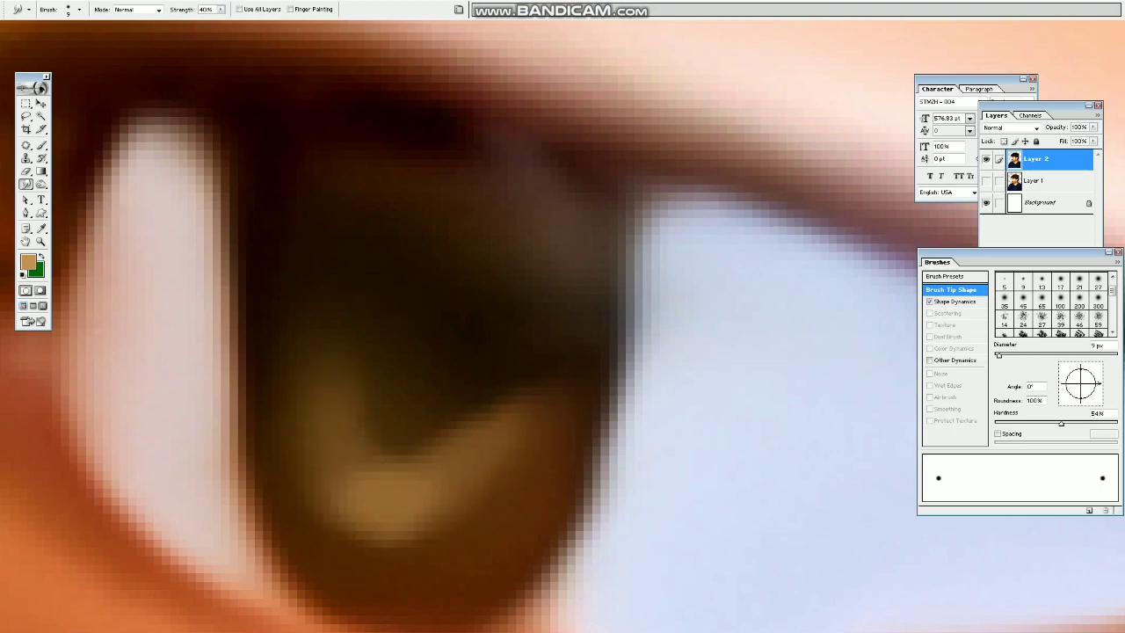
# Step: Set the foreground colour to white and dab two small catchlights on the upper part of the near iris
pyautogui.hotkey('ctrl', '-')
pyautogui.hotkey('ctrl', '-')
pyautogui.hotkey('ctrl', '-')
pyautogui.hotkey('ctrl', '-')
pyautogui.hotkey('ctrl', '+')
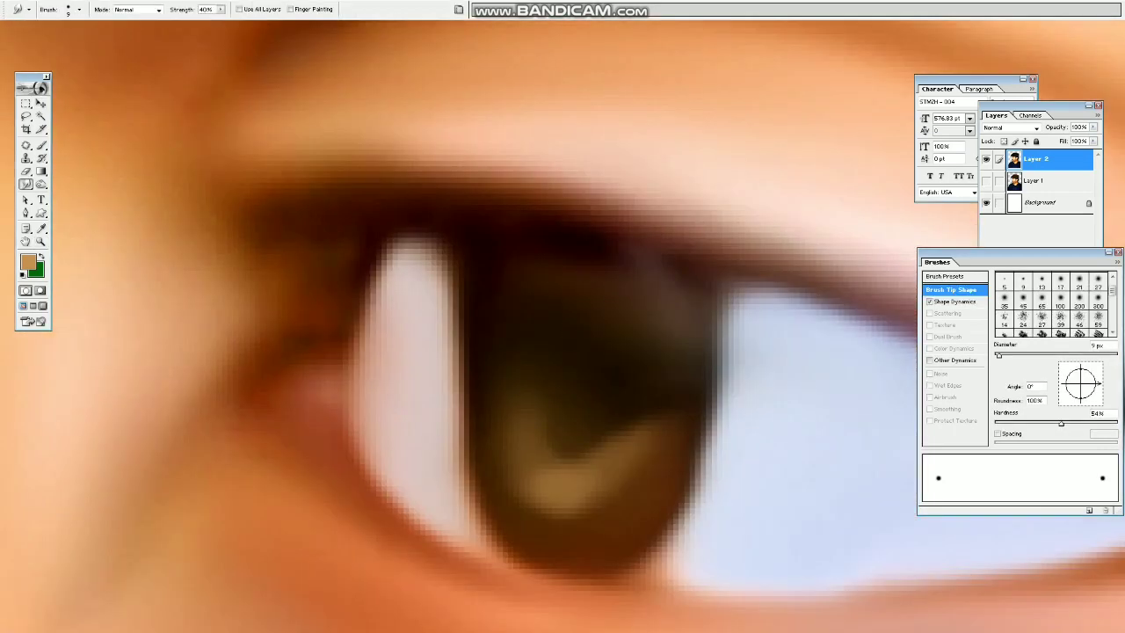
pyautogui.click(28, 262)
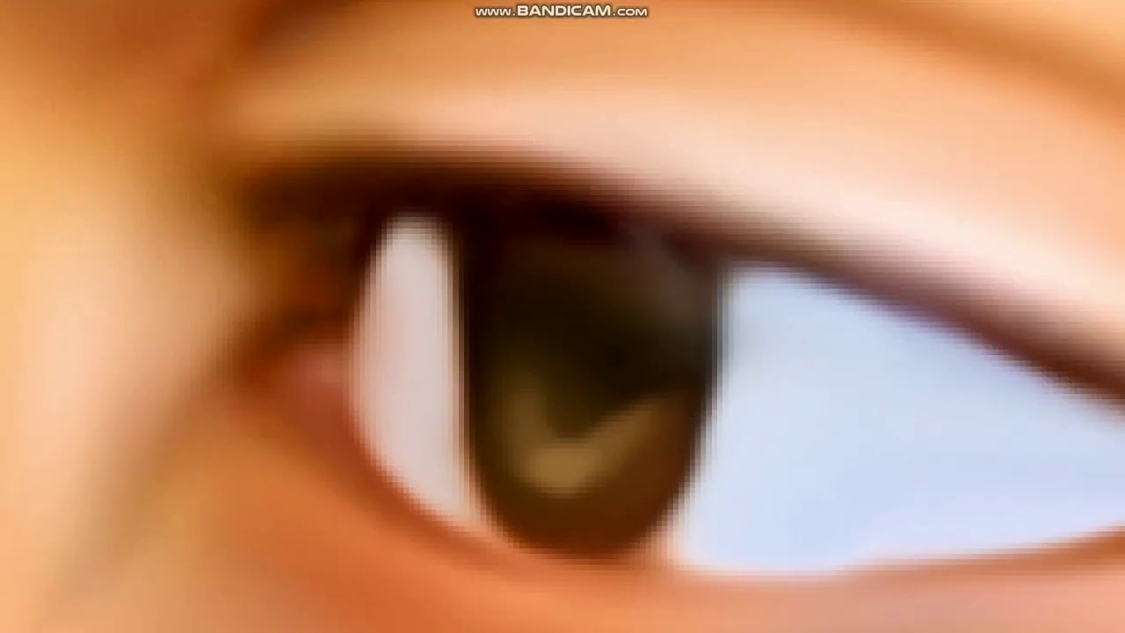
pyautogui.click(551, 322)
pyautogui.click(605, 330)
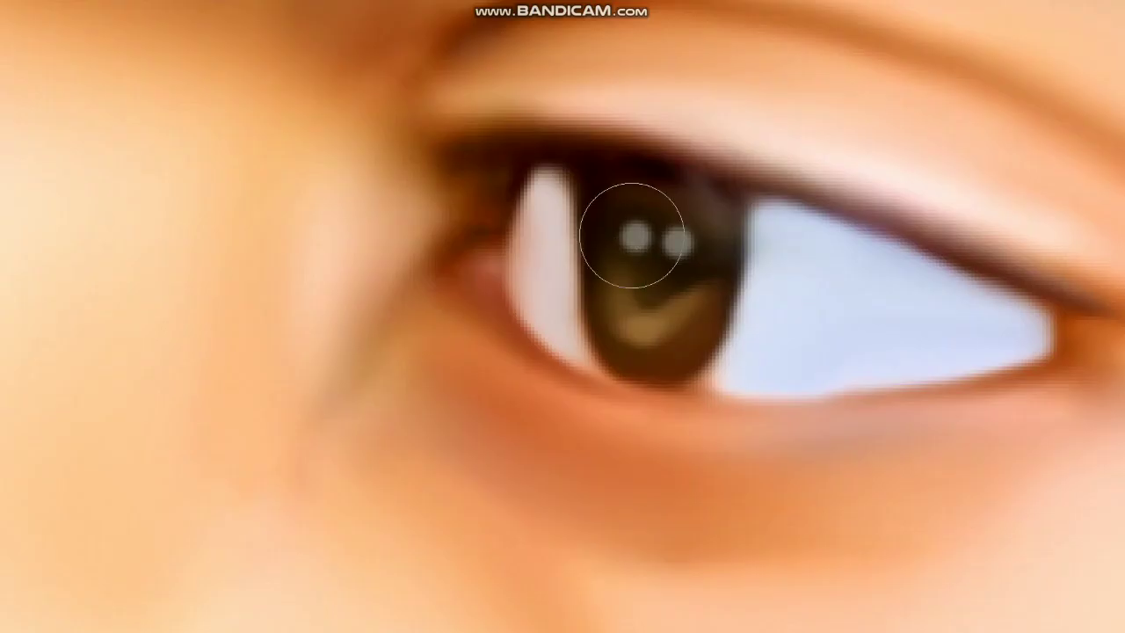
# Step: Dab two matching white catchlights on the upper part of the far iris, using a brush reduced to 8 px
pyautogui.press('[')
pyautogui.press('[')
pyautogui.press('[')
pyautogui.press('[')
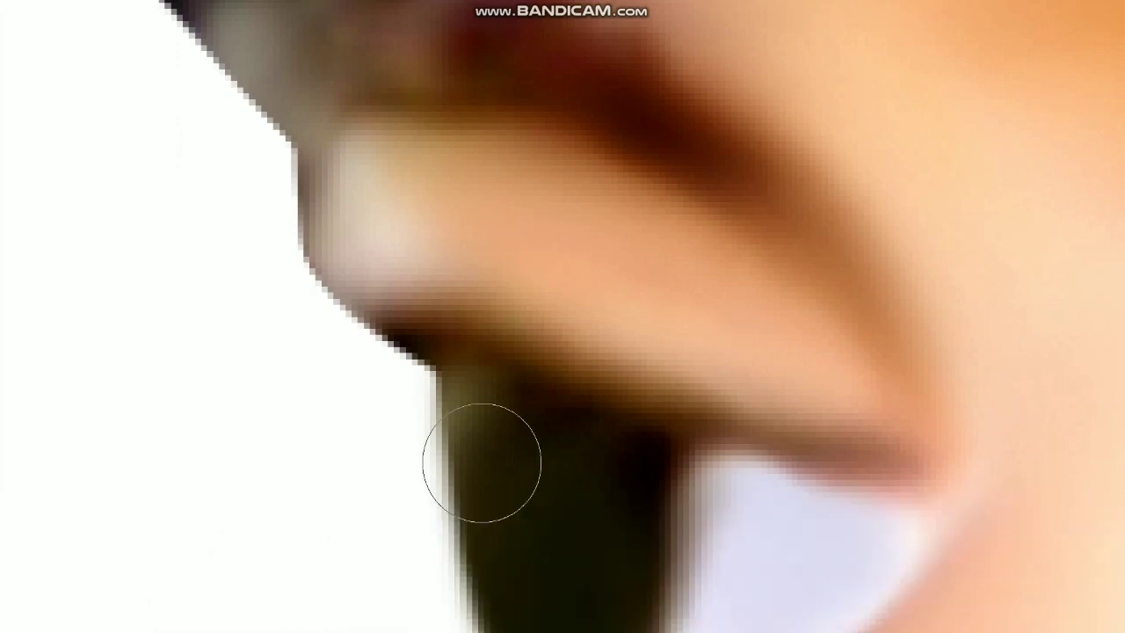
pyautogui.click(563, 494)
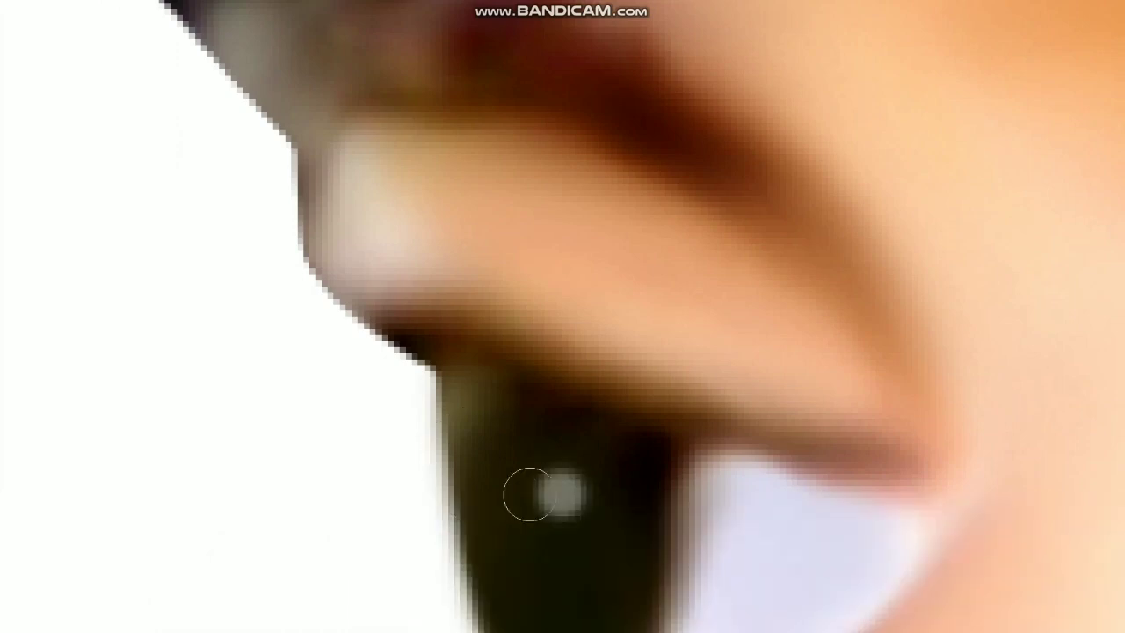
pyautogui.click(484, 479)
pyautogui.press('Tab')
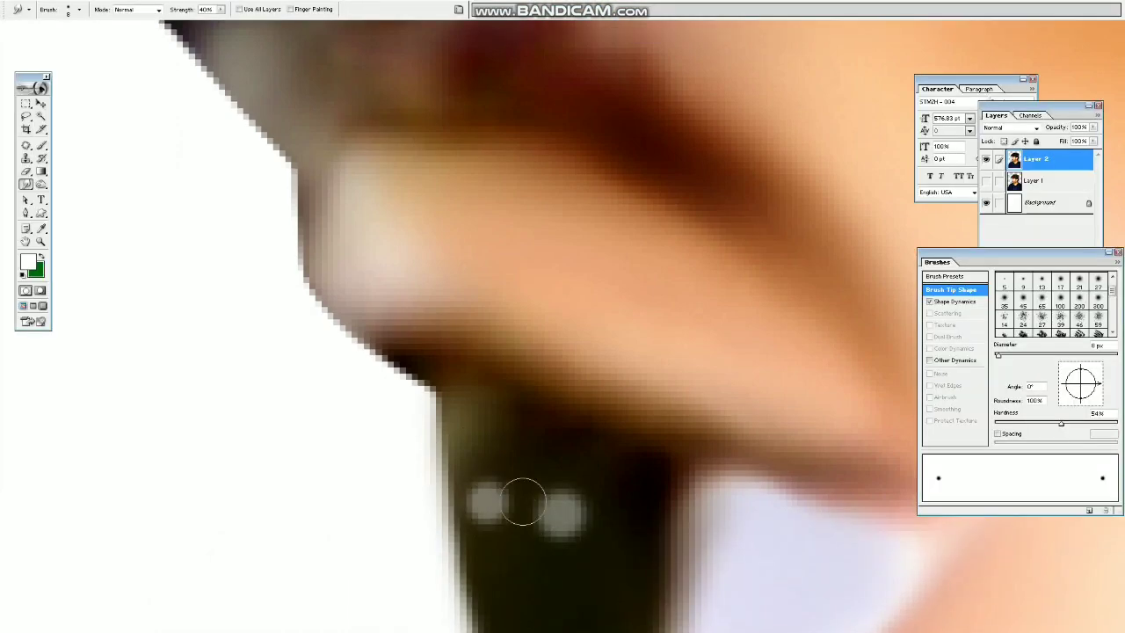
pyautogui.press(']')
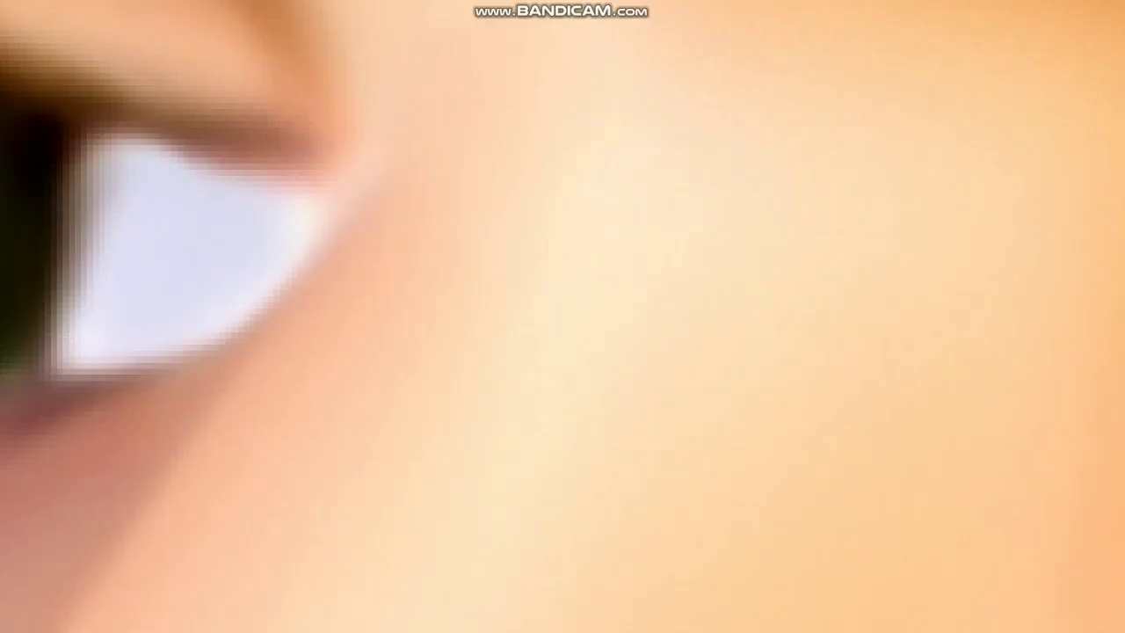
# Step: Set the foreground to light brown and add a small highlight to the lower part of the far iris
pyautogui.press('Tab')
pyautogui.click(28, 261)
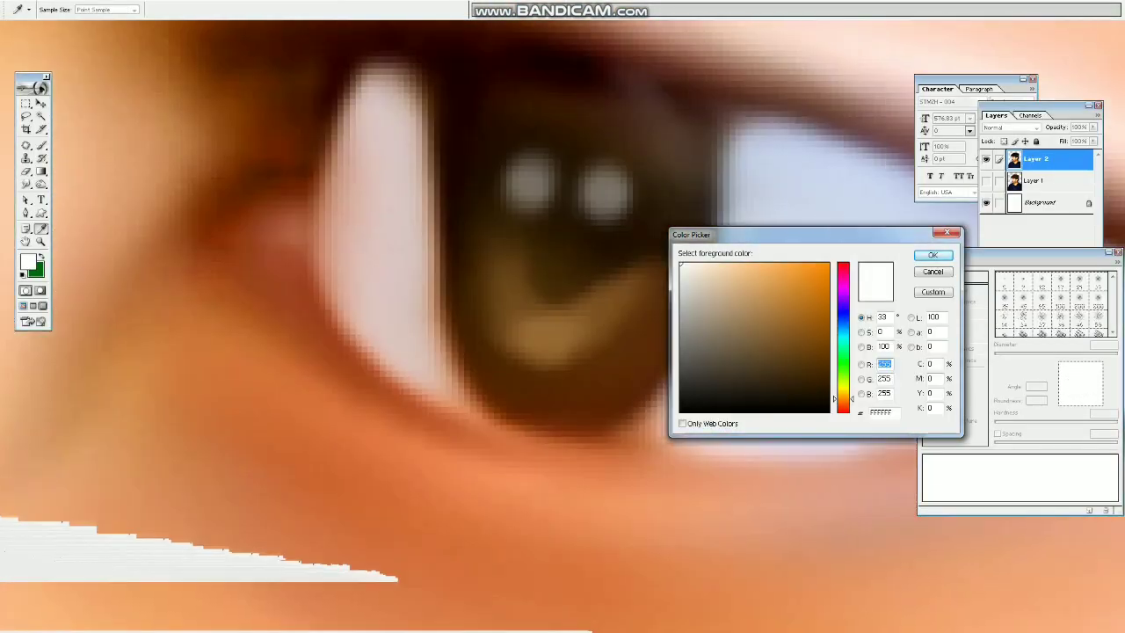
pyautogui.click(778, 324)
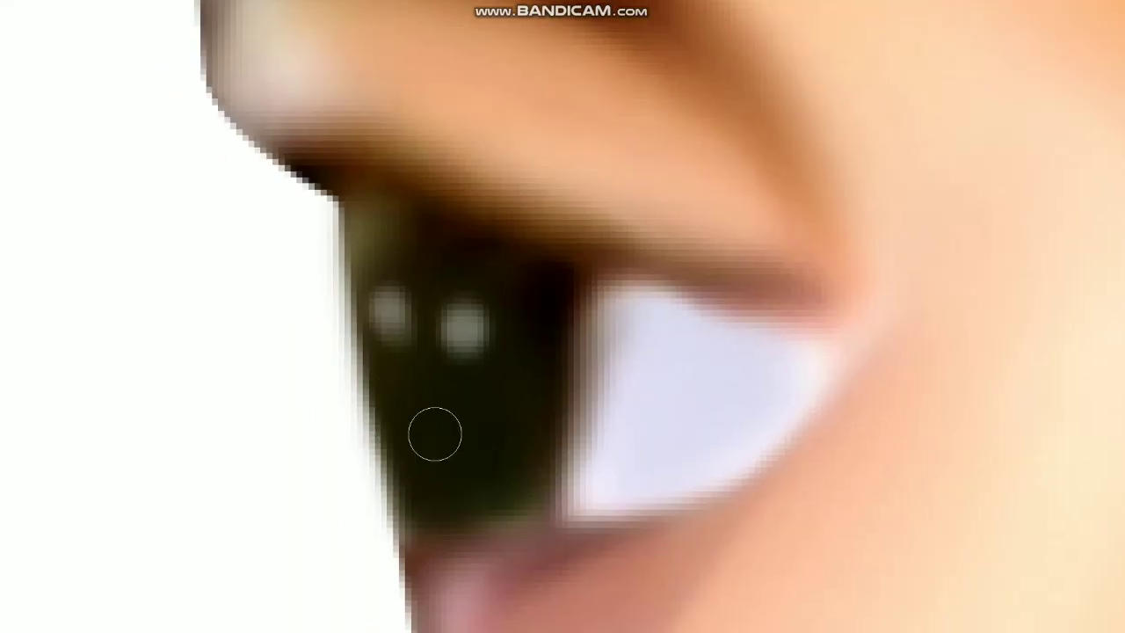
pyautogui.moveTo(438, 433)
pyautogui.mouseDown()
pyautogui.moveTo(455, 427)
pyautogui.moveTo(427, 427)
pyautogui.moveTo(504, 404)
pyautogui.moveTo(443, 435)
pyautogui.mouseUp()
# Step: Smudge the fringe edge by the far temple, load the Assorted Brushes set and choose its three-circle tip
pyautogui.hotkey('ctrl', '-')
pyautogui.hotkey('ctrl', '-')
pyautogui.hotkey('ctrl', '-')
pyautogui.hotkey('ctrl', '-')
pyautogui.hotkey('ctrl', '-')
pyautogui.hotkey('ctrl', '-')
pyautogui.hotkey('ctrl', '-')
pyautogui.hotkey('ctrl', '-')
pyautogui.hotkey('ctrl', '-')
pyautogui.hotkey('ctrl', '-')
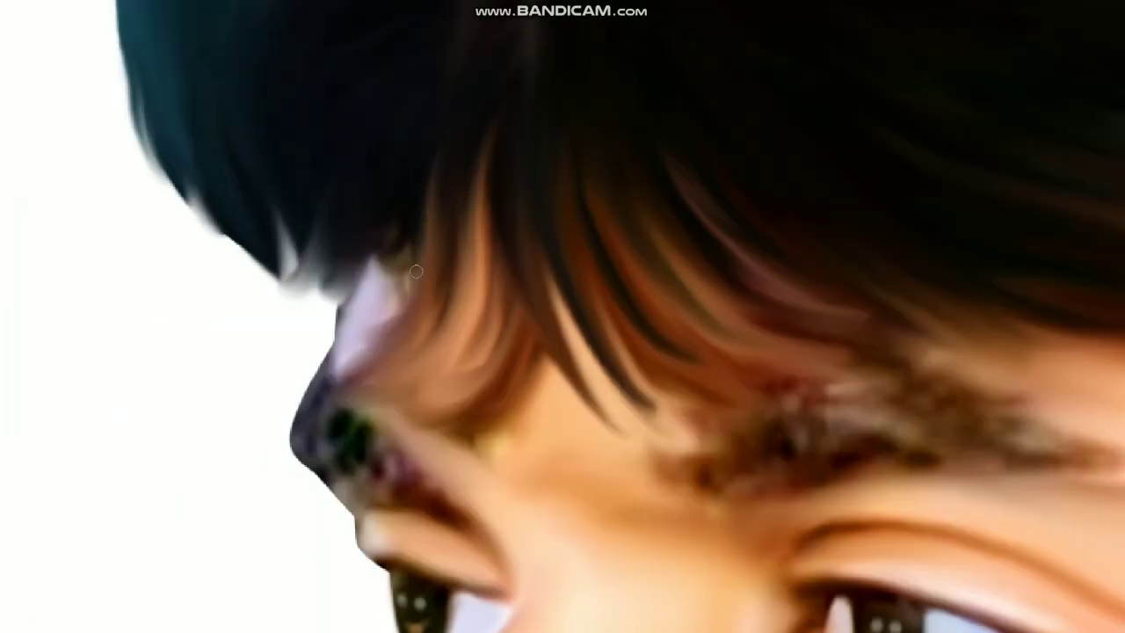
pyautogui.moveTo(411, 229); pyautogui.dragTo(401, 304)
pyautogui.rightClick(470, 259)
pyautogui.click(825, 287)
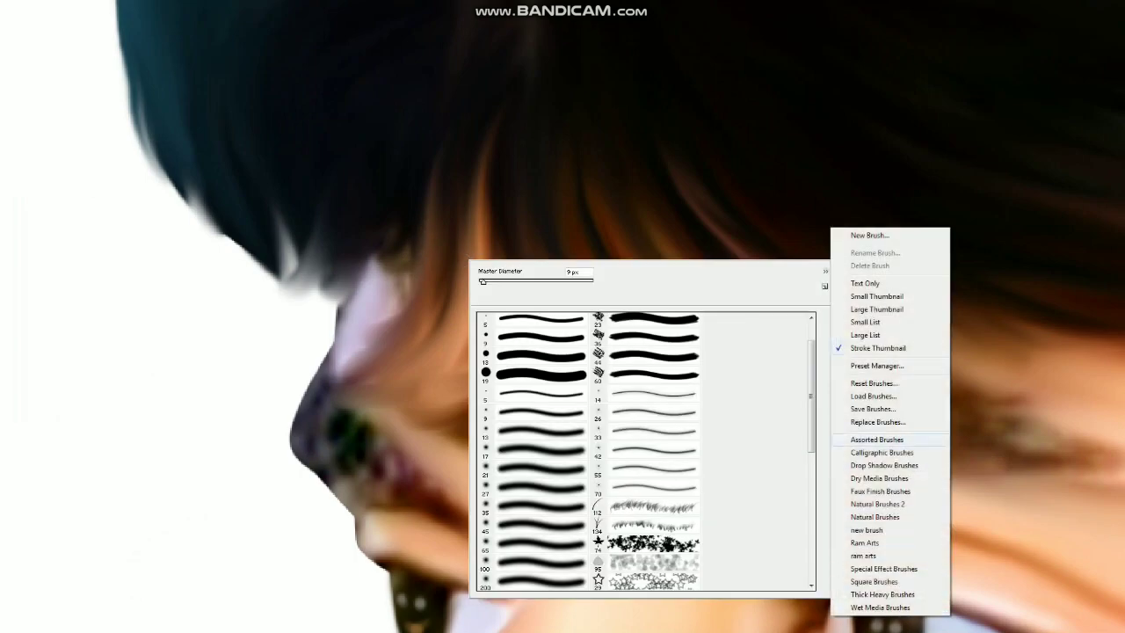
pyautogui.click(882, 438)
pyautogui.press('Return')
pyautogui.click(438, 229)
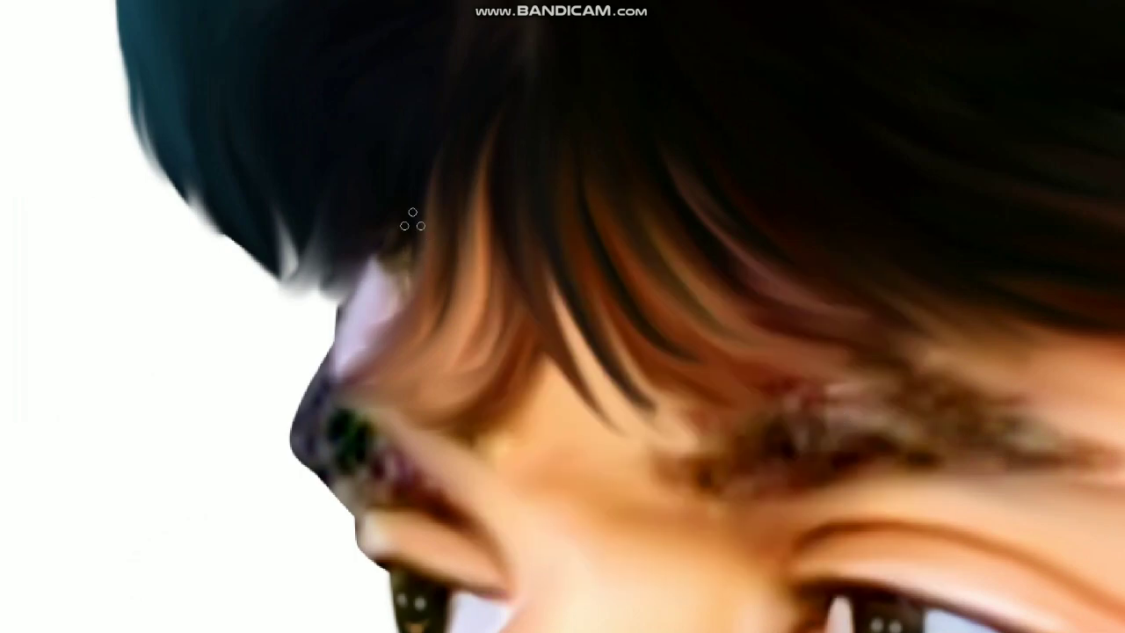
# Step: Smudge fine hair strands from the fringe down over the pale patch at the far temple with the three-circle tip
pyautogui.press('Tab')
pyautogui.press('Tab')
pyautogui.moveTo(413, 229)
pyautogui.mouseDown()
pyautogui.moveTo(376, 316)
pyautogui.moveTo(361, 315)
pyautogui.moveTo(410, 213)
pyautogui.moveTo(358, 288)
pyautogui.mouseUp()
pyautogui.hotkey('ctrl', '-')
pyautogui.hotkey('ctrl', '-')
pyautogui.hotkey('ctrl', '-')
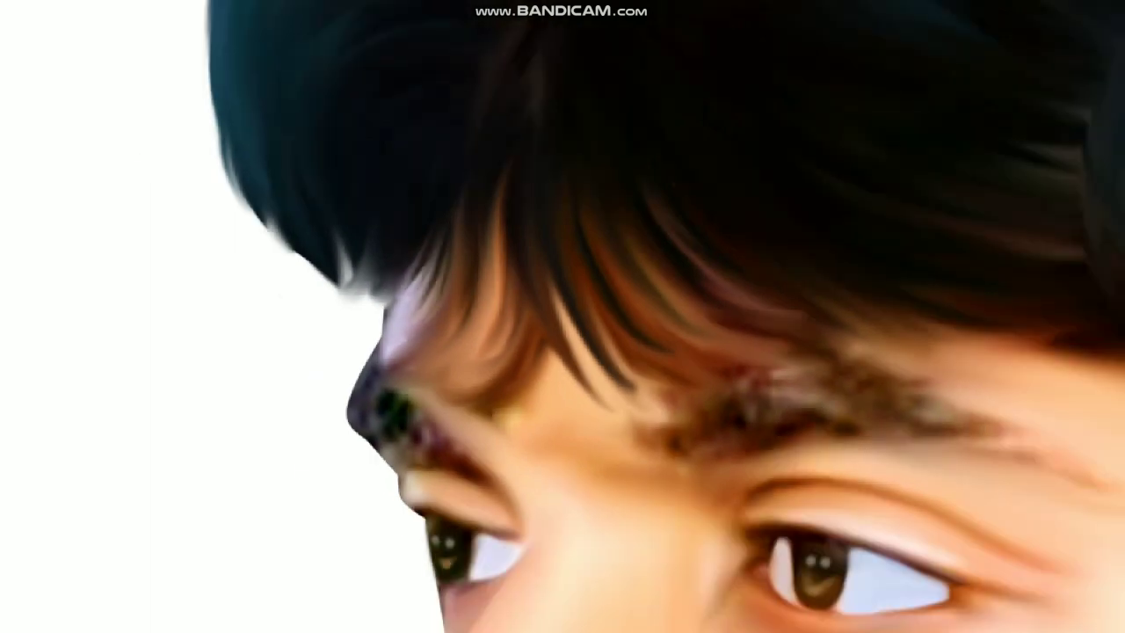
pyautogui.hotkey('ctrl', '+')
pyautogui.hotkey('ctrl', '+')
pyautogui.hotkey('ctrl', '+')
pyautogui.hotkey('ctrl', '+')
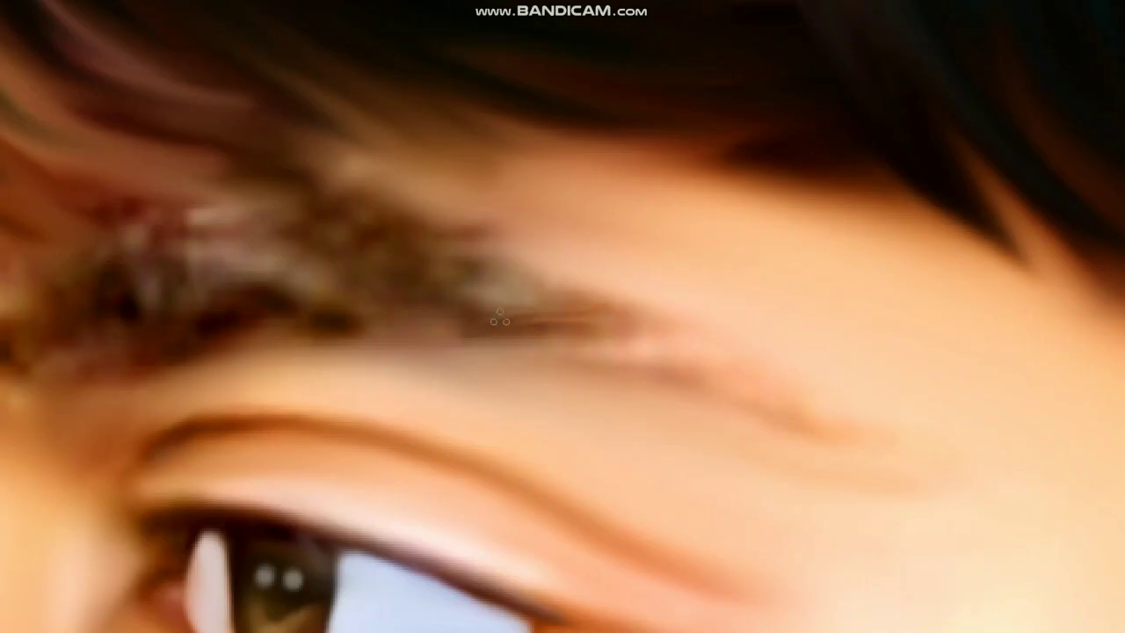
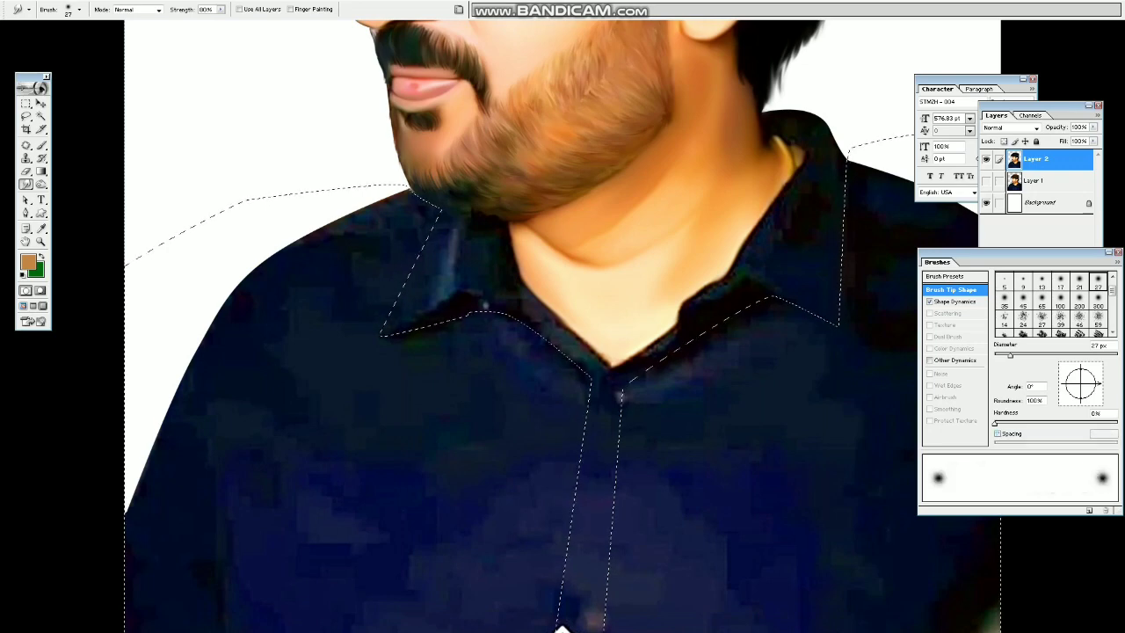
# Step: Set the Smudge tool to 40% strength and enlarge its brush to 200 px for the selected shirt area
pyautogui.press(']')
pyautogui.press(']')
pyautogui.press(']')
pyautogui.press(']')
pyautogui.press(']')
pyautogui.press(']')
pyautogui.press(']')
pyautogui.press(']')
pyautogui.press(']')
pyautogui.press(']')
pyautogui.press(']')
pyautogui.press(']')
pyautogui.press(']')
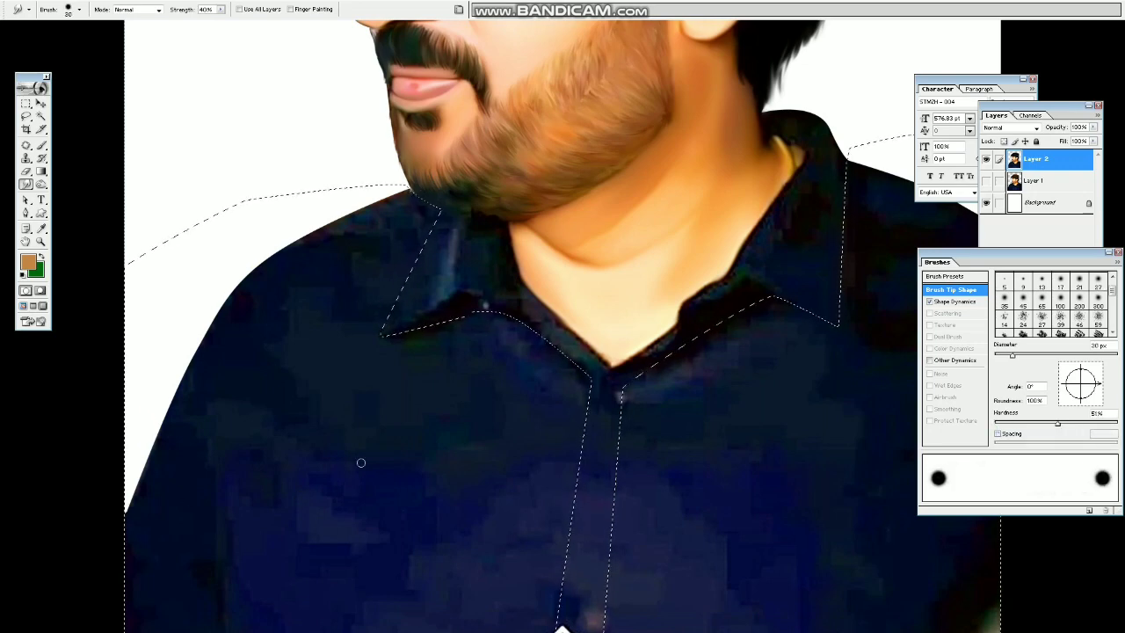
pyautogui.press('[')
pyautogui.press('4')
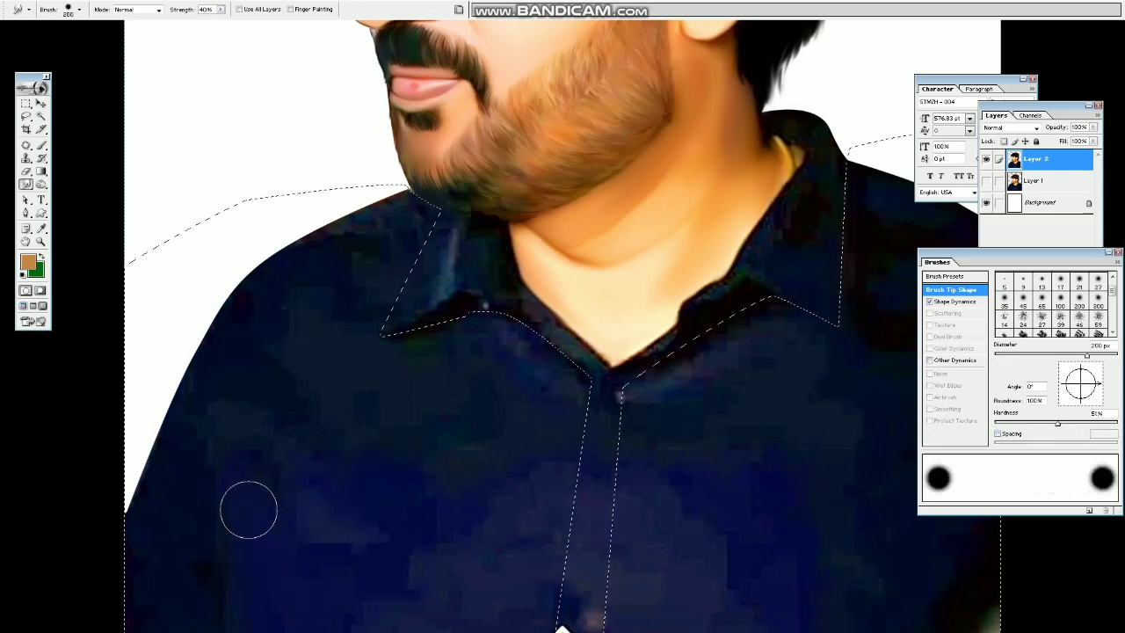
# Step: Smudge the shirt's left front panel smooth inside the selection, varying the brush between 400 and 250 px
pyautogui.press(']')
pyautogui.press(']')
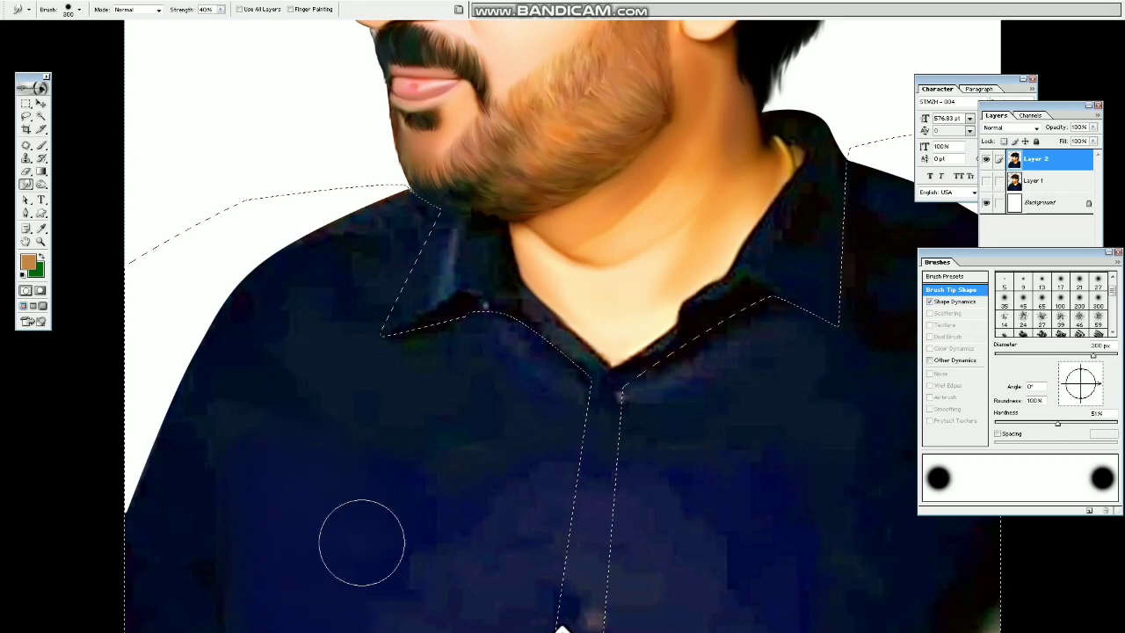
pyautogui.press(']')
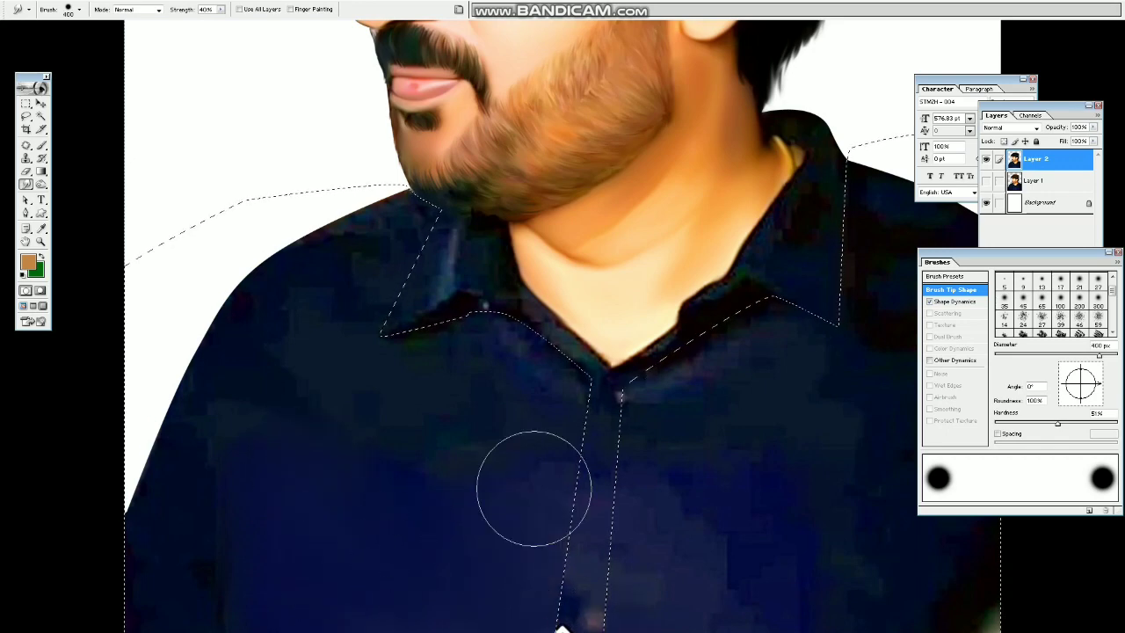
pyautogui.press('[')
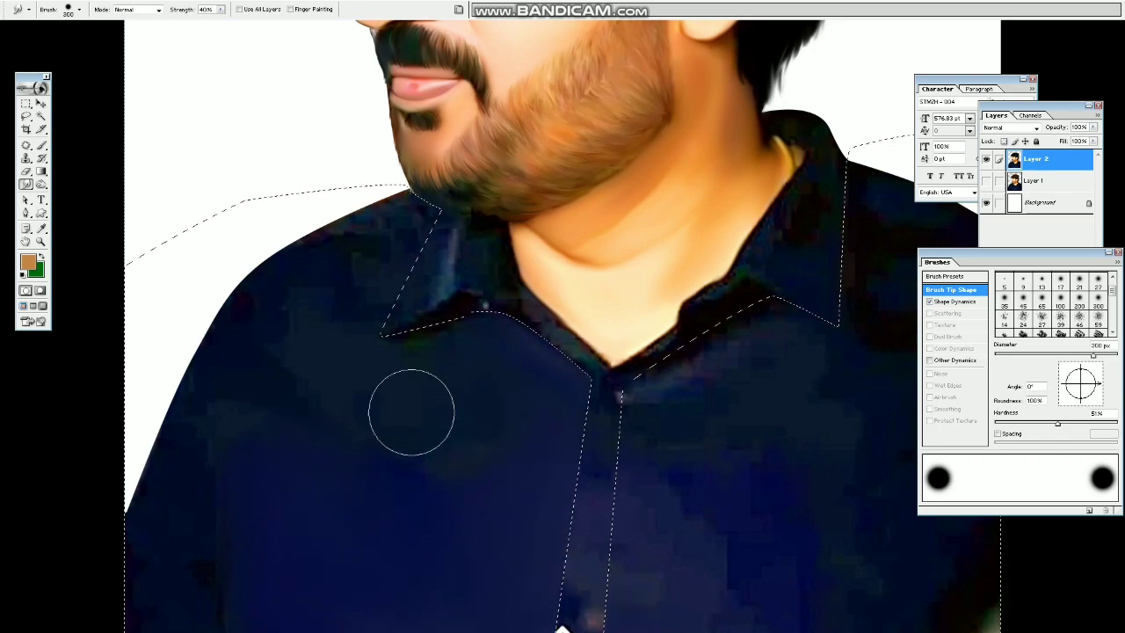
pyautogui.press('[')
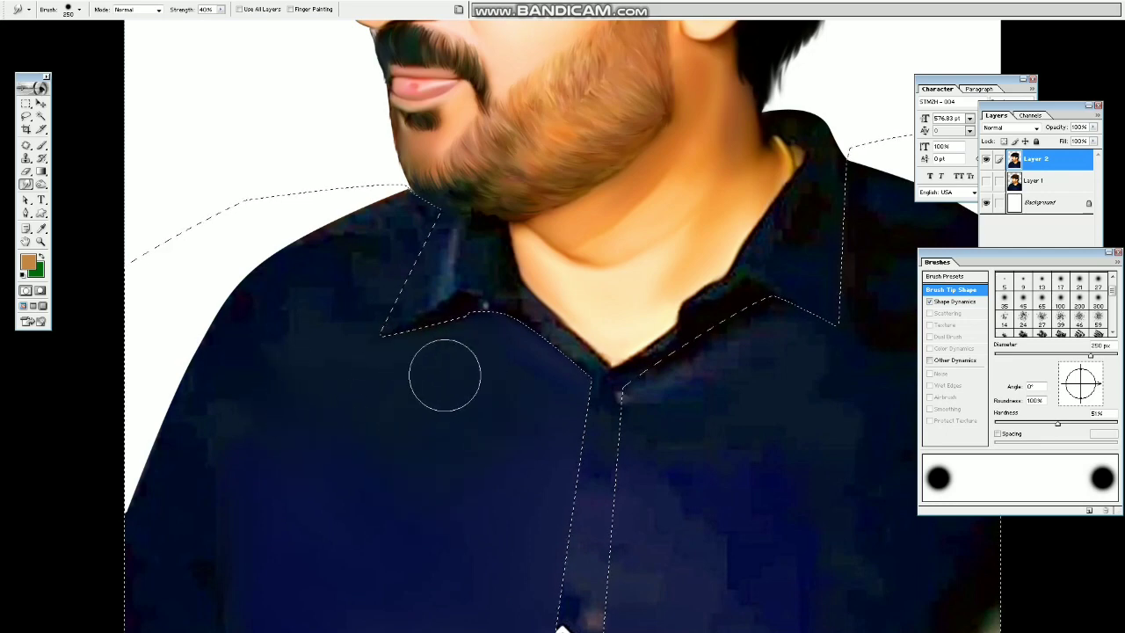
# Step: Smudge the sleeve side of the shirt's left half smooth, reducing the brush to 100 px
pyautogui.hotkey('ctrl', '0')
pyautogui.moveTo(585, 501); pyautogui.dragTo(281, 555)
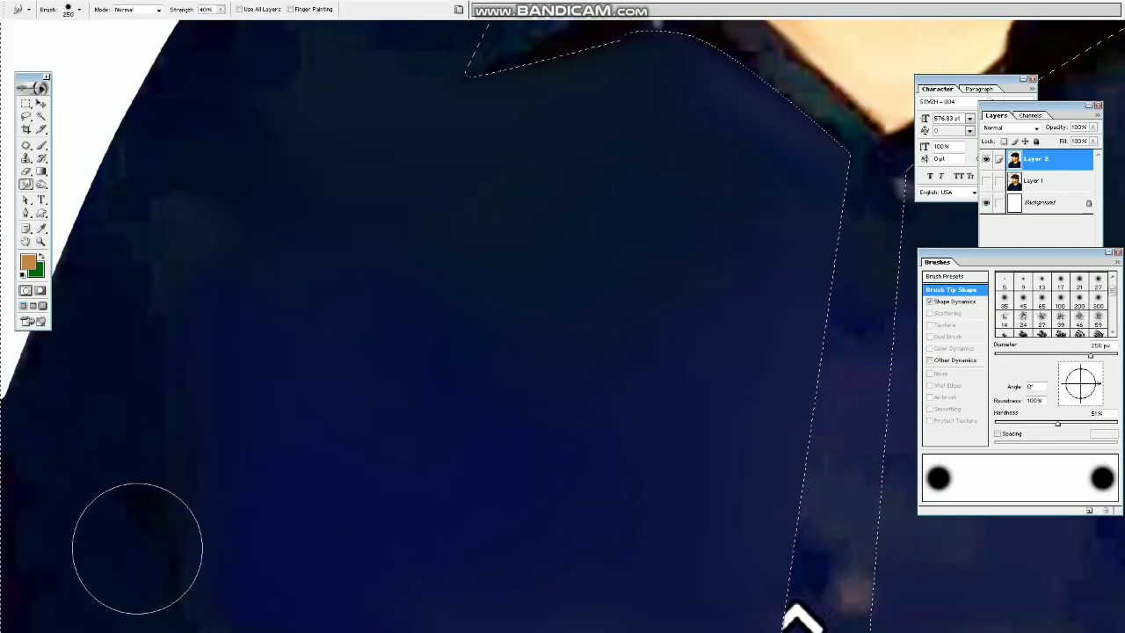
pyautogui.press('[')
pyautogui.press('[')
pyautogui.press('[')
pyautogui.press('[')
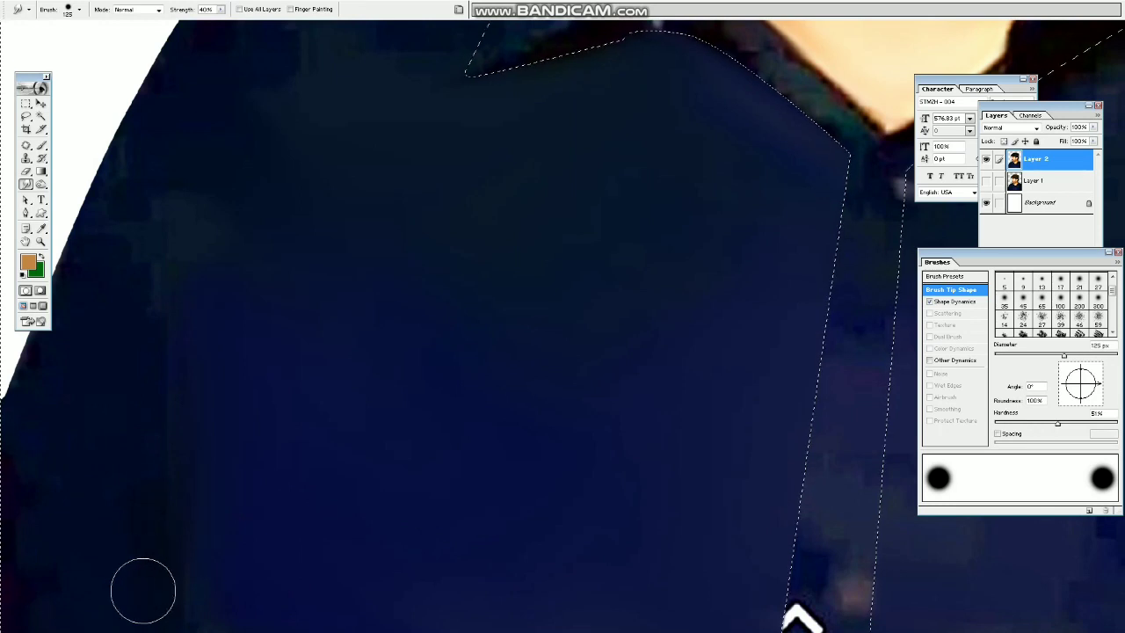
pyautogui.press('[')
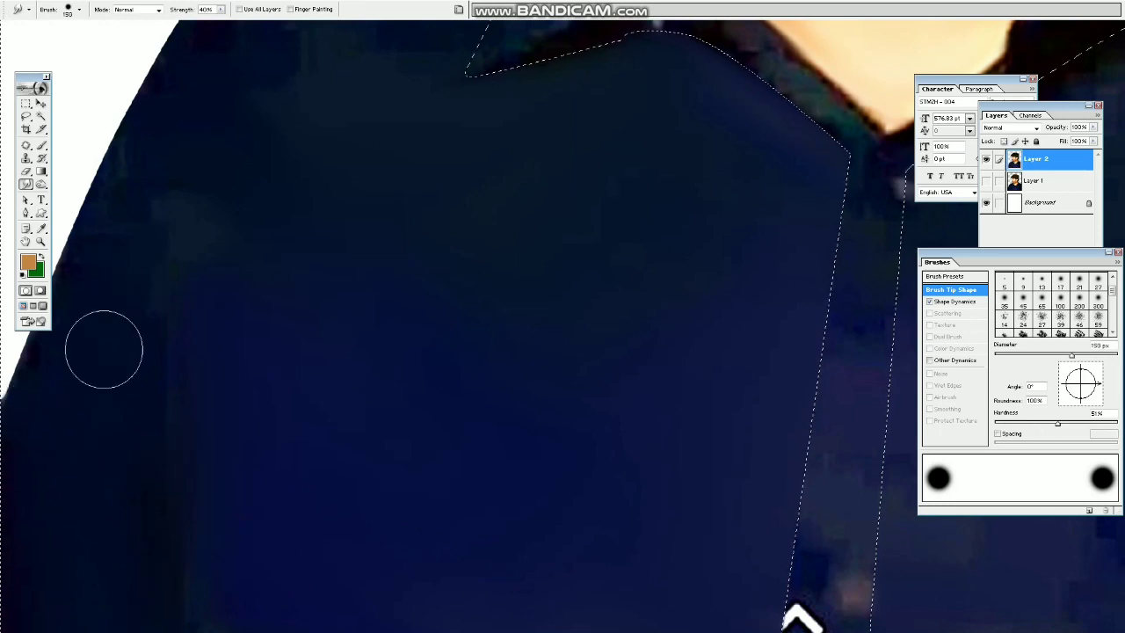
pyautogui.press('[')
pyautogui.press('[')
pyautogui.moveTo(485, 594); pyautogui.dragTo(485, 461)
pyautogui.hotkey('ctrl', '-')
pyautogui.hotkey('ctrl', '-')
pyautogui.hotkey('ctrl', 'z')
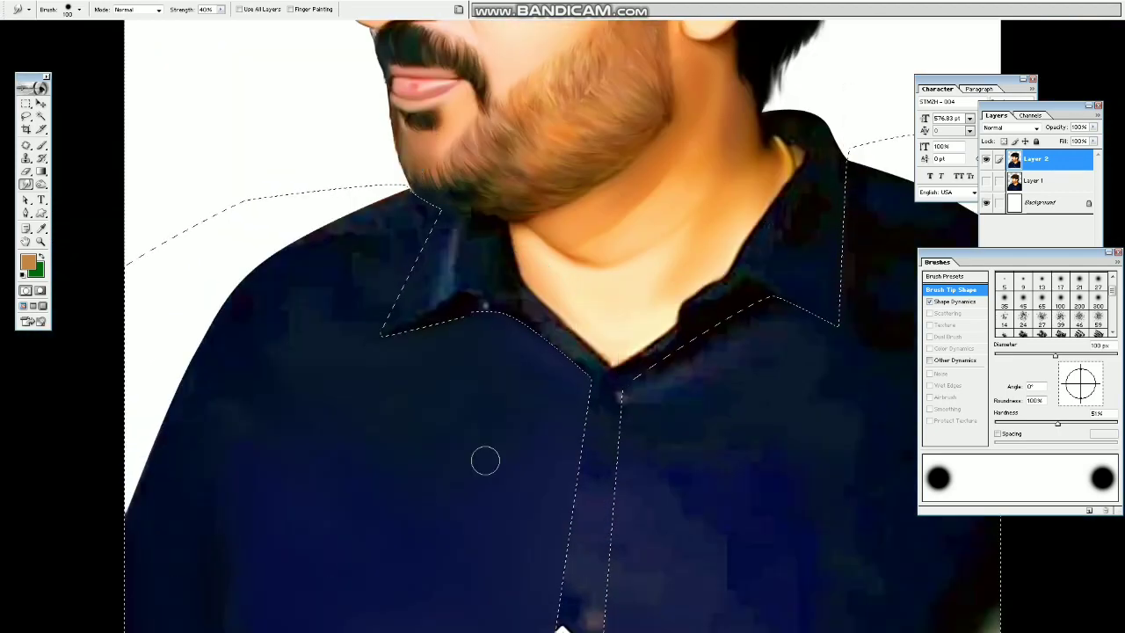
# Step: Hide the palettes and smudge the lower part of the shirt's right half with a 400 px brush, enlarging it to 500 px
pyautogui.press('Tab')
pyautogui.press(']')
pyautogui.press(']')
pyautogui.press(']')
pyautogui.press(']')
pyautogui.press(']')
pyautogui.press(']')
pyautogui.press(']')
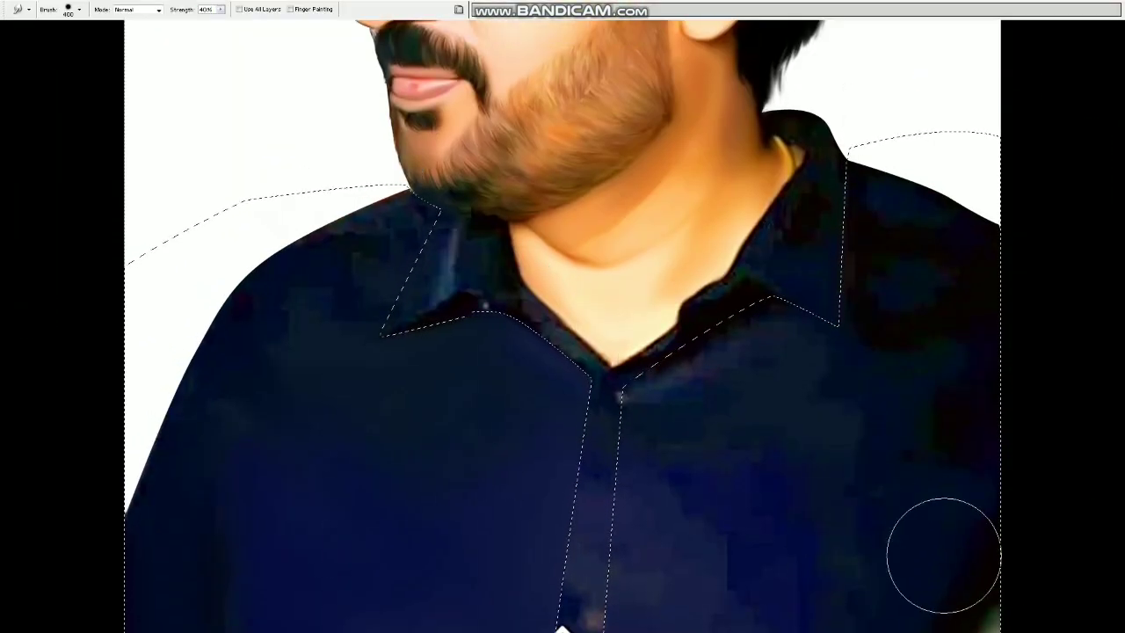
pyautogui.press(']')
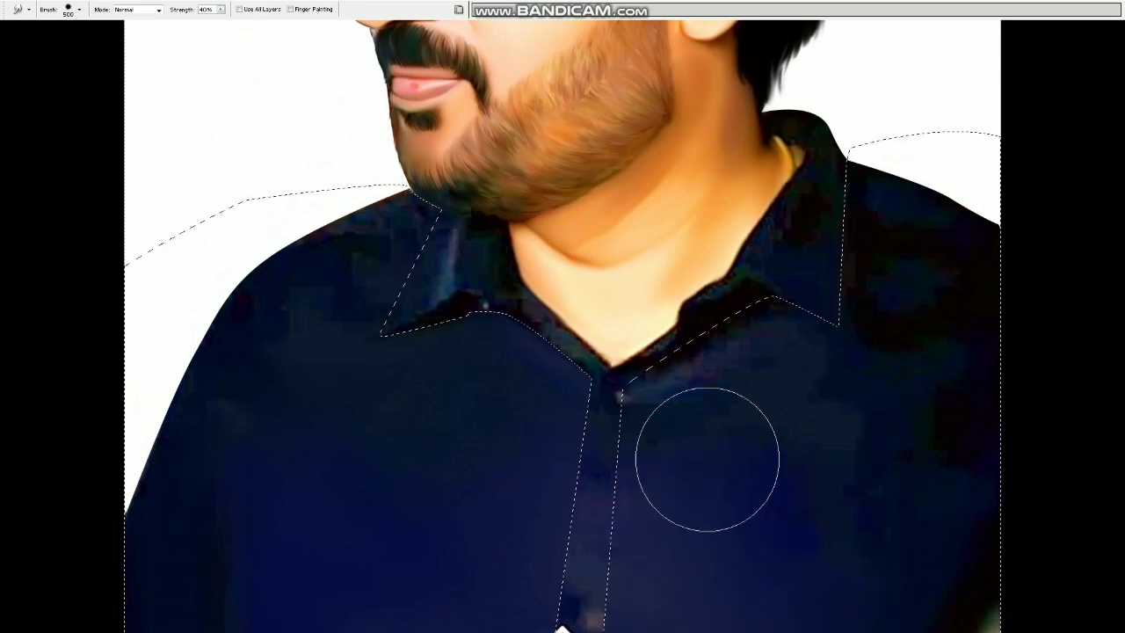
# Step: Smudge the shirt's right front panel below the collar and beside the placket with 400 and 500 px brushes
pyautogui.press('[')
pyautogui.moveTo(734, 386); pyautogui.dragTo(715, 412)
pyautogui.press(']')
pyautogui.moveTo(784, 440)
pyautogui.mouseDown()
pyautogui.moveTo(836, 481)
pyautogui.moveTo(853, 522)
pyautogui.mouseUp()
# Step: Smudge the right shoulder beside the collar with a 250 px brush, enlarging it to 300 px
pyautogui.press('[')
pyautogui.press('[')
pyautogui.press('[')
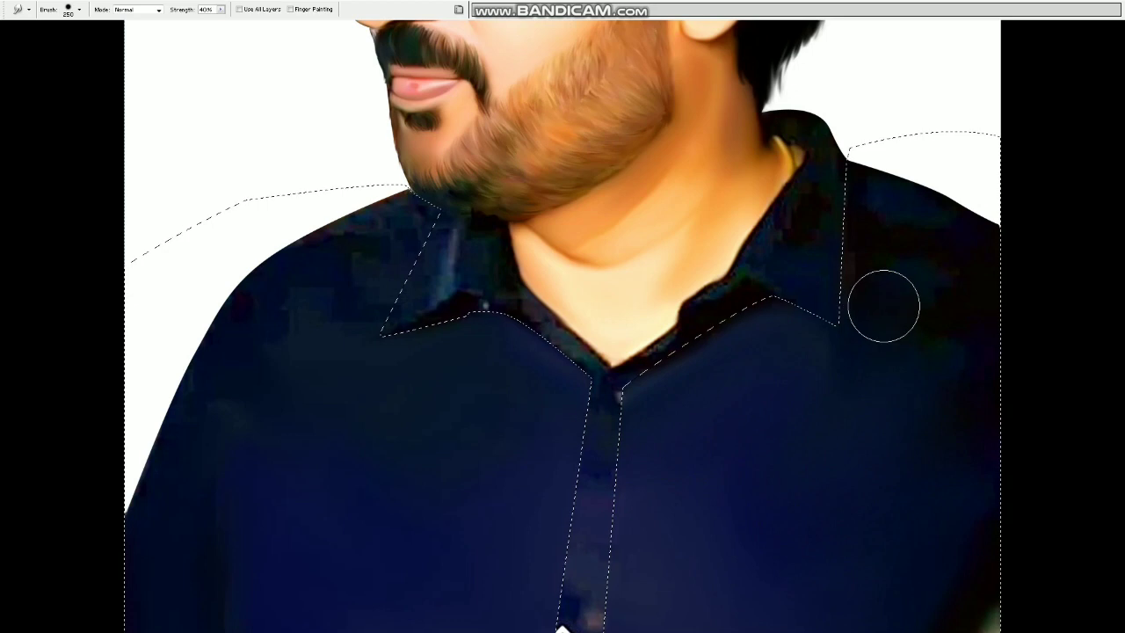
pyautogui.press(']')
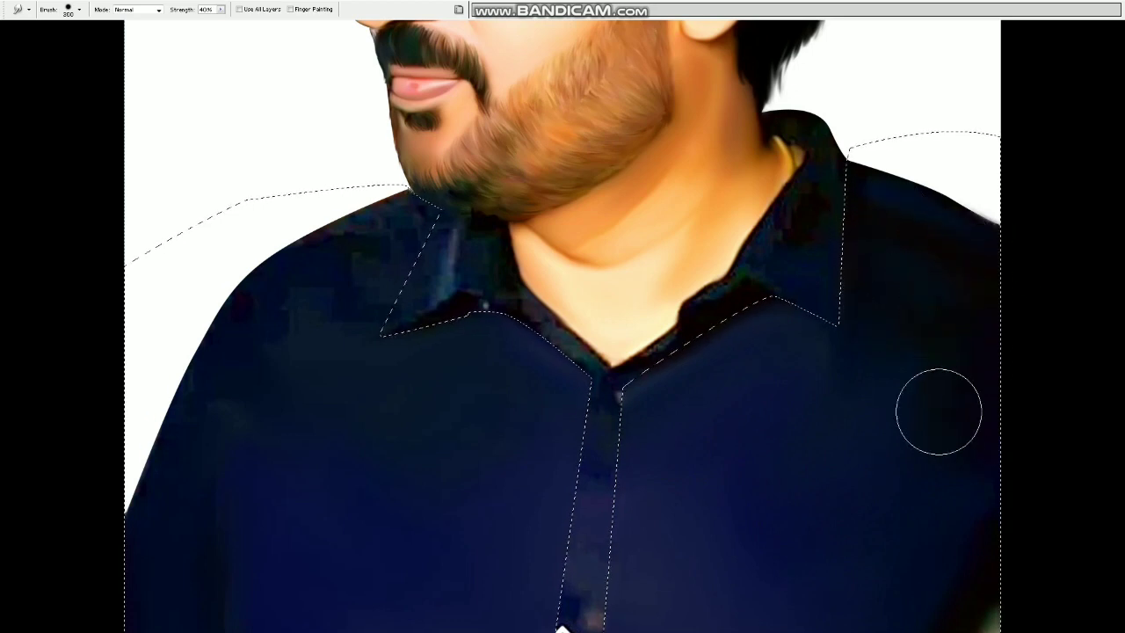
# Step: Smudge the outer side of the shirt's right half downward with a 300 px brush
pyautogui.moveTo(939, 411); pyautogui.dragTo(974, 545)
pyautogui.hotkey('ctrl', '-')
# Step: Smudge the light fold of the left collar down to the collar tip with a 40 px brush
pyautogui.press('z')
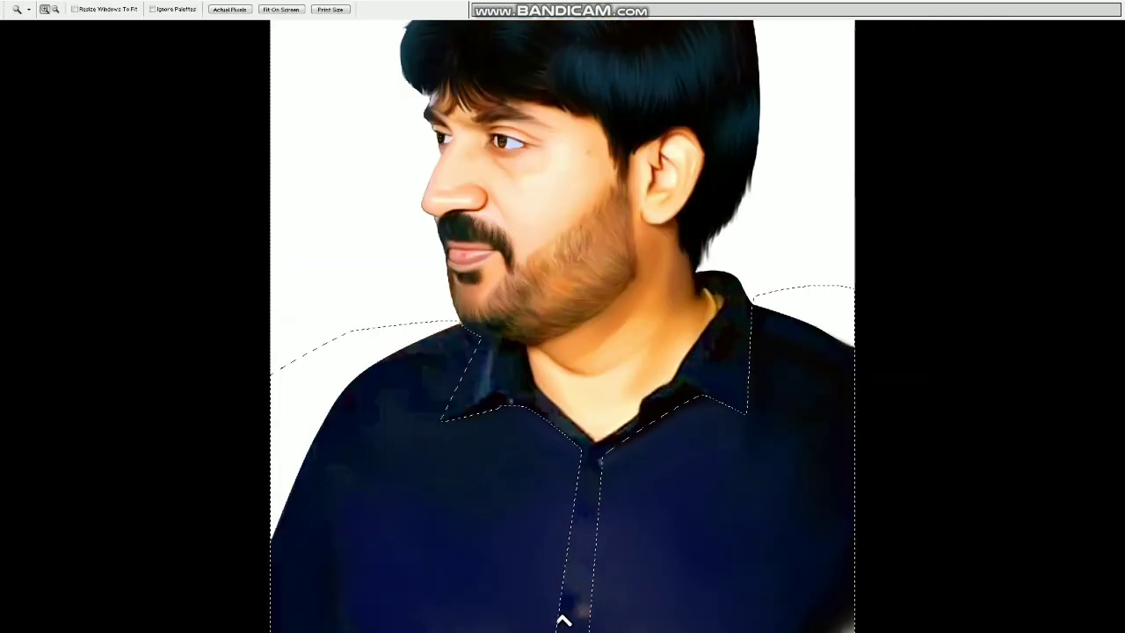
pyautogui.moveTo(394, 352); pyautogui.dragTo(622, 475)
pyautogui.press('t')
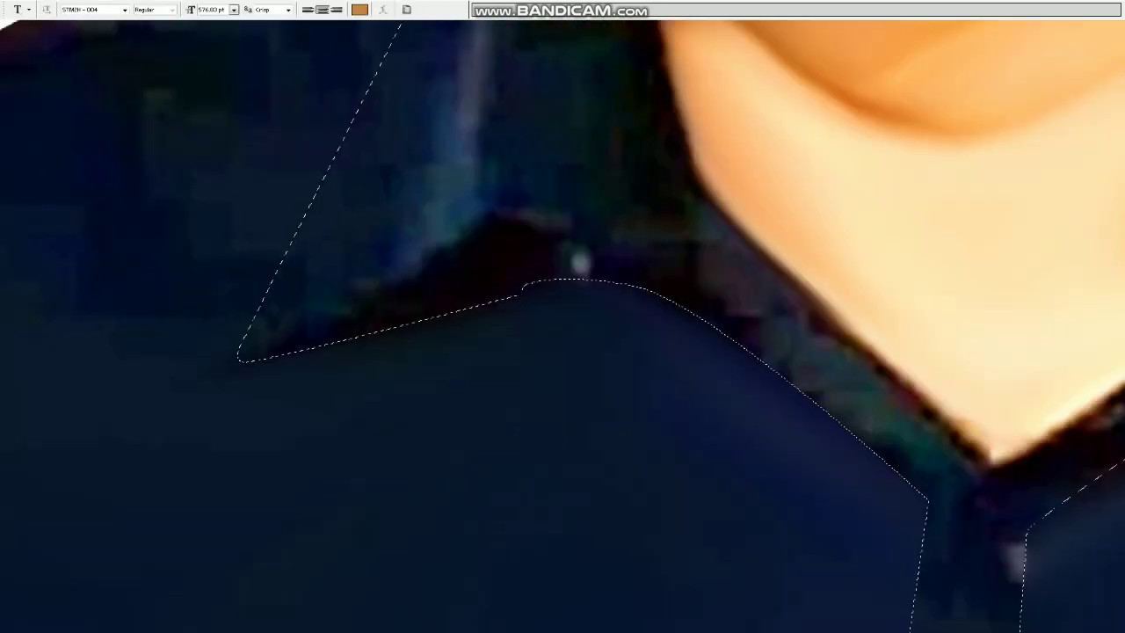
pyautogui.press('r')
pyautogui.press('[')
pyautogui.press('[')
pyautogui.press('[')
pyautogui.press('[')
pyautogui.press('[')
pyautogui.press('[')
pyautogui.press('[')
pyautogui.press('[')
pyautogui.press('[')
pyautogui.press('[')
pyautogui.press('[')
pyautogui.press('[')
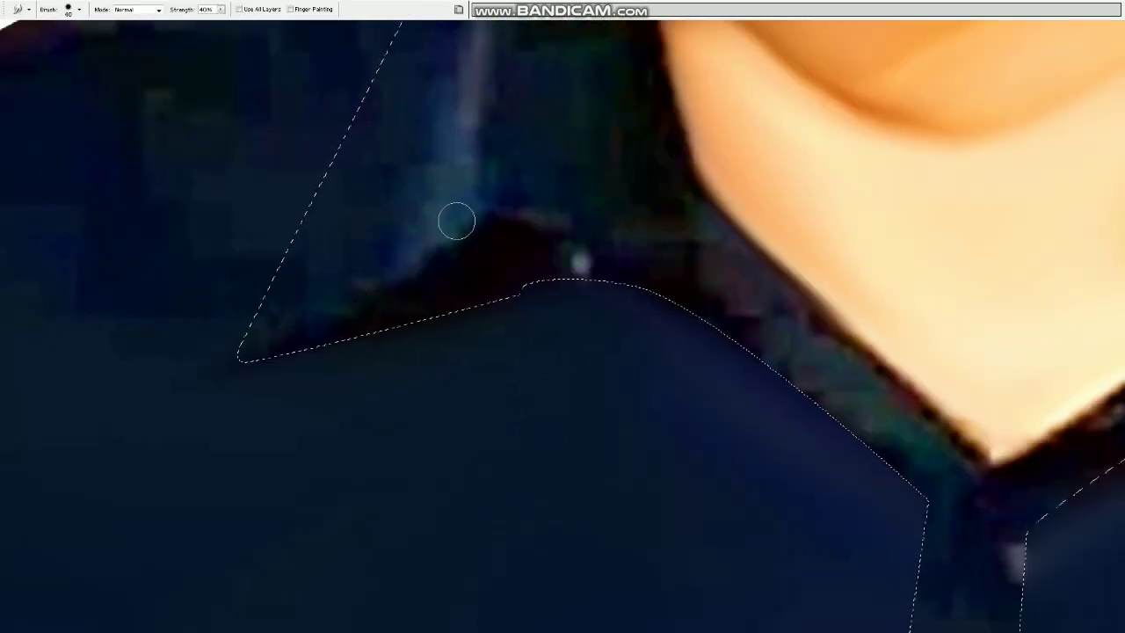
pyautogui.moveTo(455, 221); pyautogui.dragTo(288, 330)
pyautogui.moveTo(378, 280); pyautogui.dragTo(288, 334)
pyautogui.moveTo(344, 296); pyautogui.dragTo(270, 339)
# Step: Smudge the dark shadow beneath the left collar flap up to the small button with 60 and 40 px brushes
pyautogui.press(']')
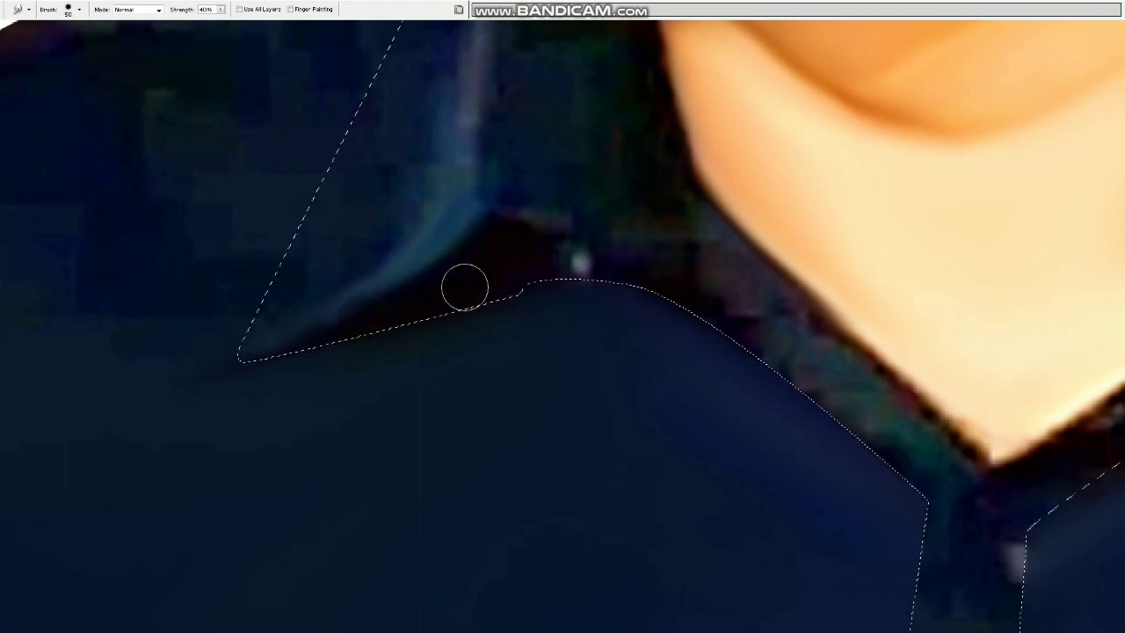
pyautogui.press(']')
pyautogui.moveTo(520, 249); pyautogui.dragTo(559, 252)
pyautogui.press('[')
pyautogui.press('[')
pyautogui.moveTo(497, 234); pyautogui.dragTo(557, 252)
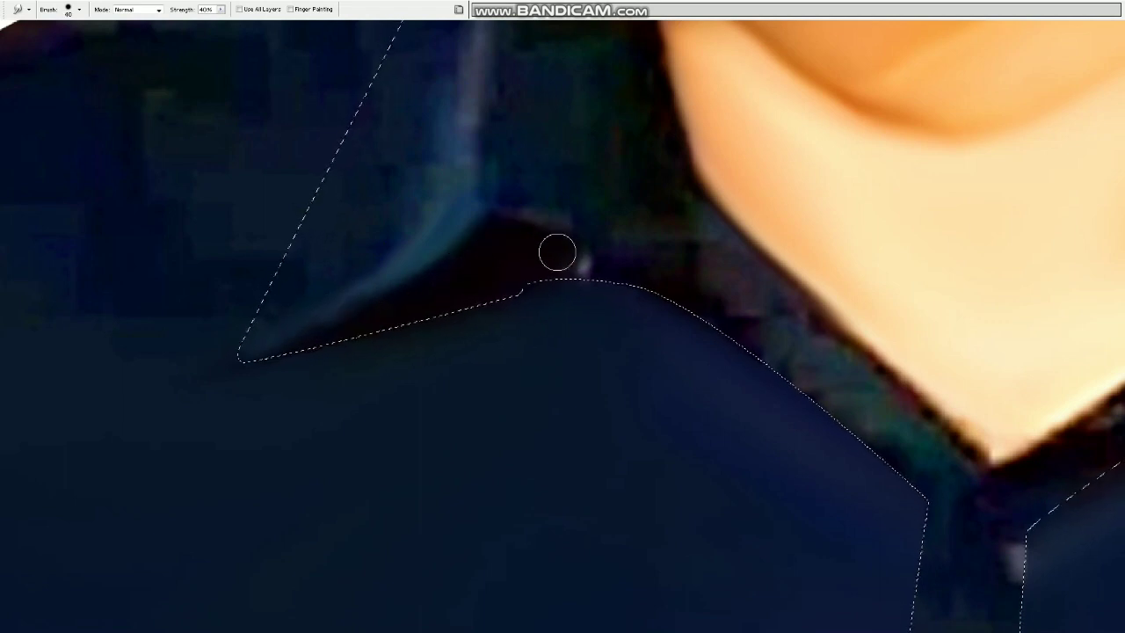
# Step: Smudge the left collar flap and its light fold smooth, enlarging the brush from 50 to 80 px
pyautogui.press(']')
pyautogui.moveTo(428, 227); pyautogui.dragTo(326, 284)
pyautogui.press(']')
pyautogui.press(']')
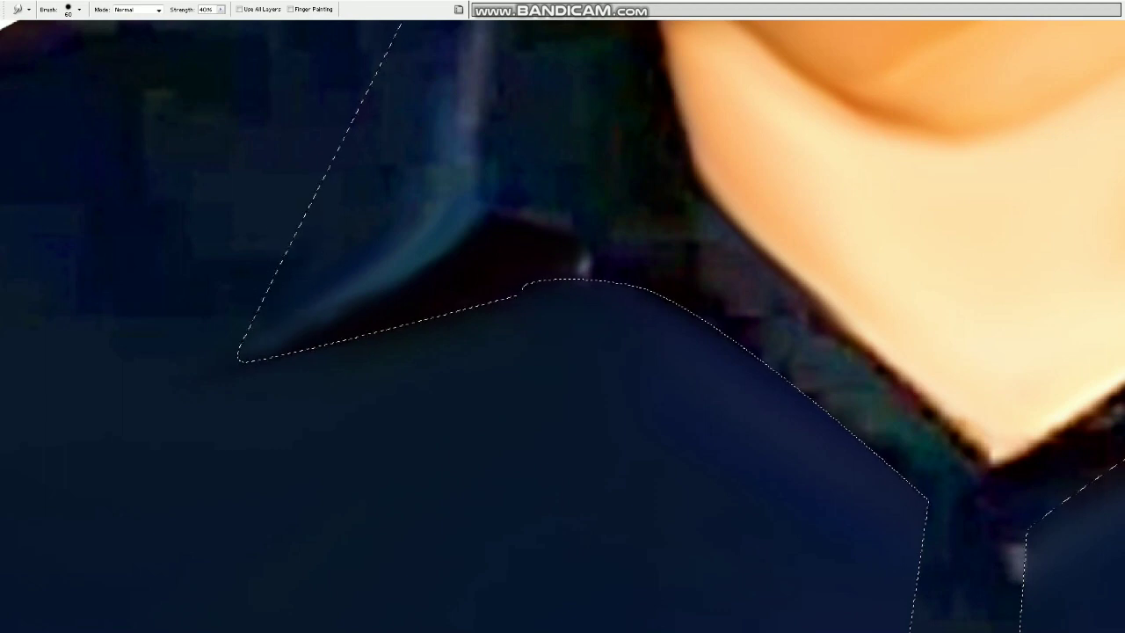
pyautogui.hotkey('ctrl', '-')
pyautogui.press(']')
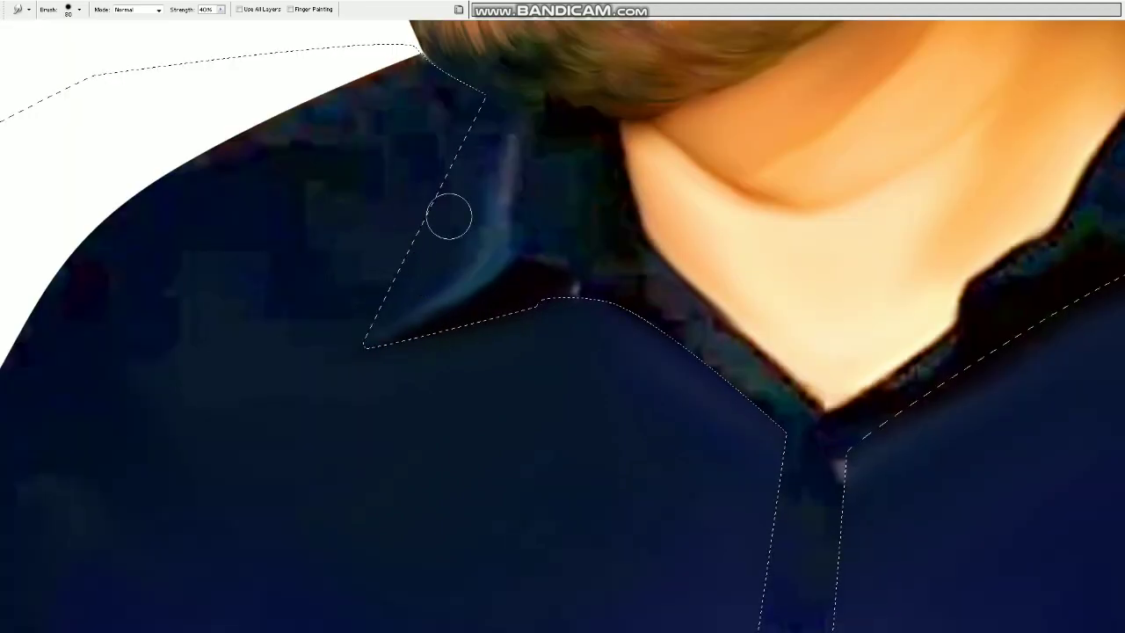
pyautogui.moveTo(449, 216); pyautogui.dragTo(409, 277)
pyautogui.moveTo(479, 230)
pyautogui.mouseDown()
pyautogui.moveTo(494, 112)
pyautogui.moveTo(440, 234)
pyautogui.moveTo(470, 183)
pyautogui.moveTo(460, 228)
pyautogui.moveTo(471, 228)
pyautogui.moveTo(490, 151)
pyautogui.moveTo(453, 222)
pyautogui.moveTo(490, 240)
pyautogui.moveTo(550, 227)
pyautogui.moveTo(549, 133)
pyautogui.mouseUp()
# Step: Smudge the inner part of the left collar below the beard with a 70 px brush, reducing it to 60 px
pyautogui.press('[')
pyautogui.press('[')
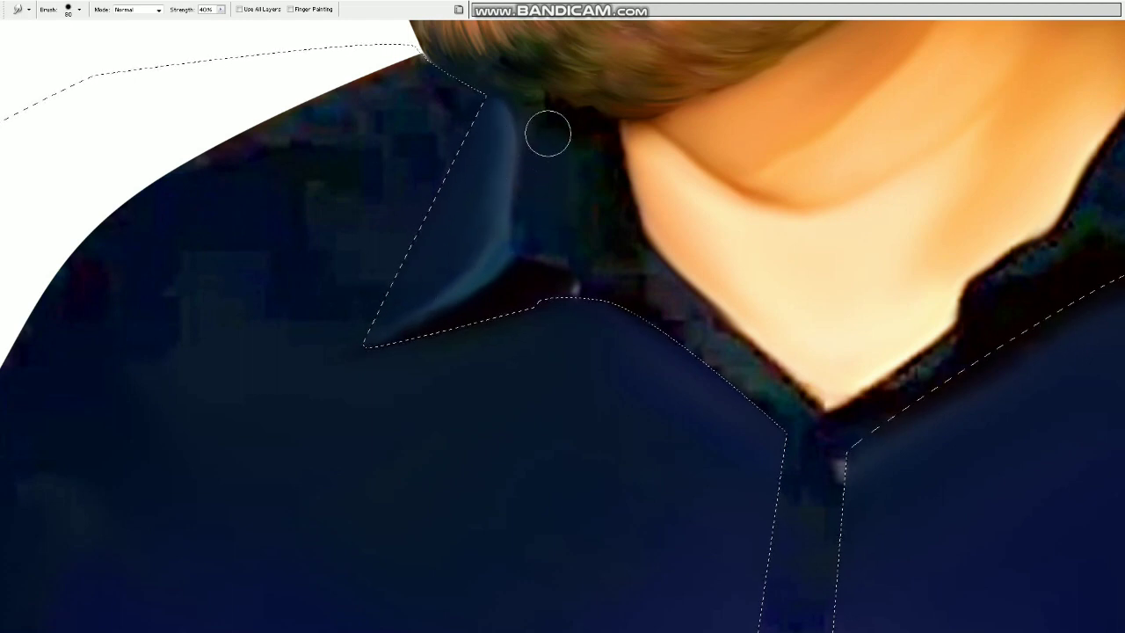
pyautogui.press('[')
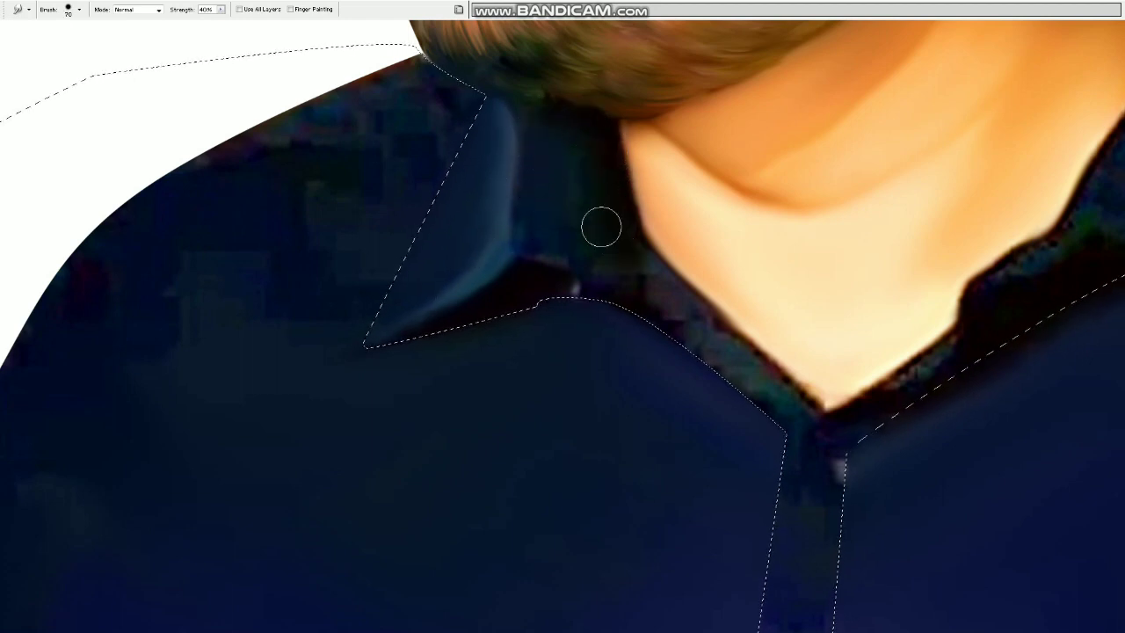
pyautogui.moveTo(519, 231)
pyautogui.mouseDown()
pyautogui.moveTo(541, 215)
pyautogui.moveTo(546, 244)
pyautogui.moveTo(594, 257)
pyautogui.moveTo(552, 239)
pyautogui.moveTo(562, 226)
pyautogui.moveTo(557, 185)
pyautogui.moveTo(538, 162)
pyautogui.moveTo(536, 127)
pyautogui.mouseUp()
pyautogui.press('[')
pyautogui.press('[')
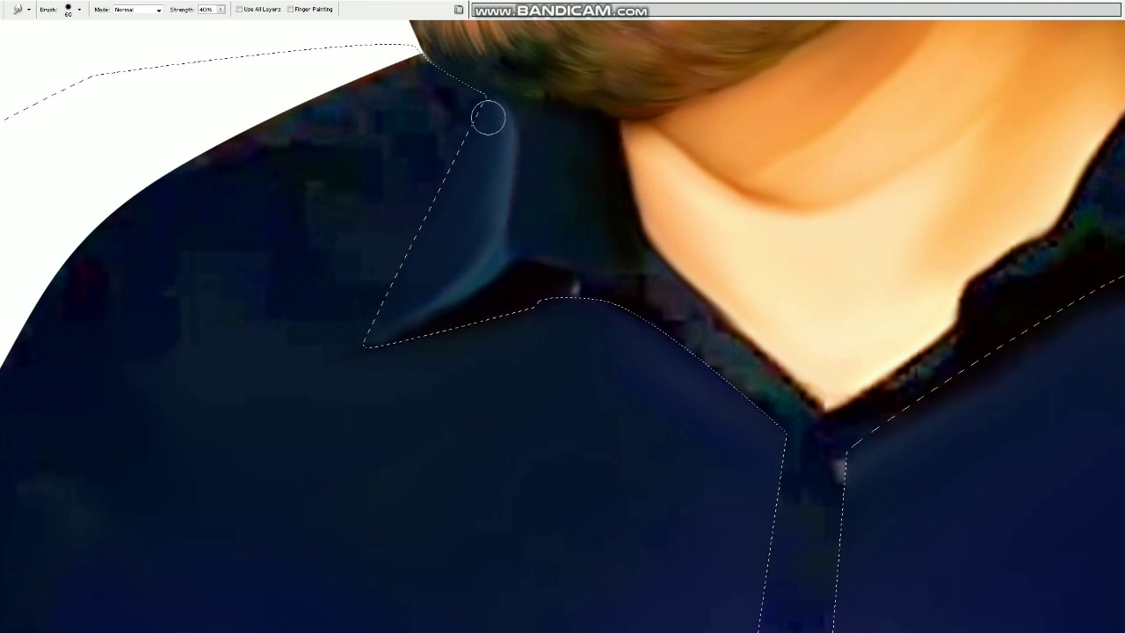
# Step: Smudge away the small button highlight beneath the left collar flap with a 40 px brush
pyautogui.hotkey('ctrl', '-')
pyautogui.hotkey('ctrl', 'space')
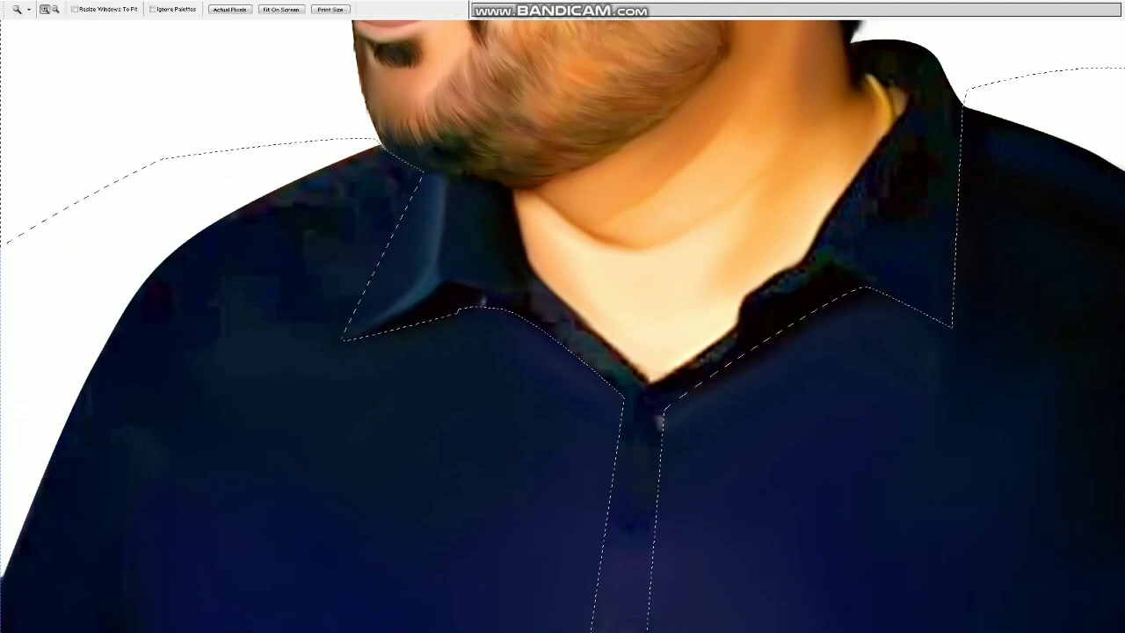
pyautogui.moveTo(378, 241); pyautogui.dragTo(632, 380)
pyautogui.press('[')
pyautogui.moveTo(334, 256); pyautogui.dragTo(675, 174)
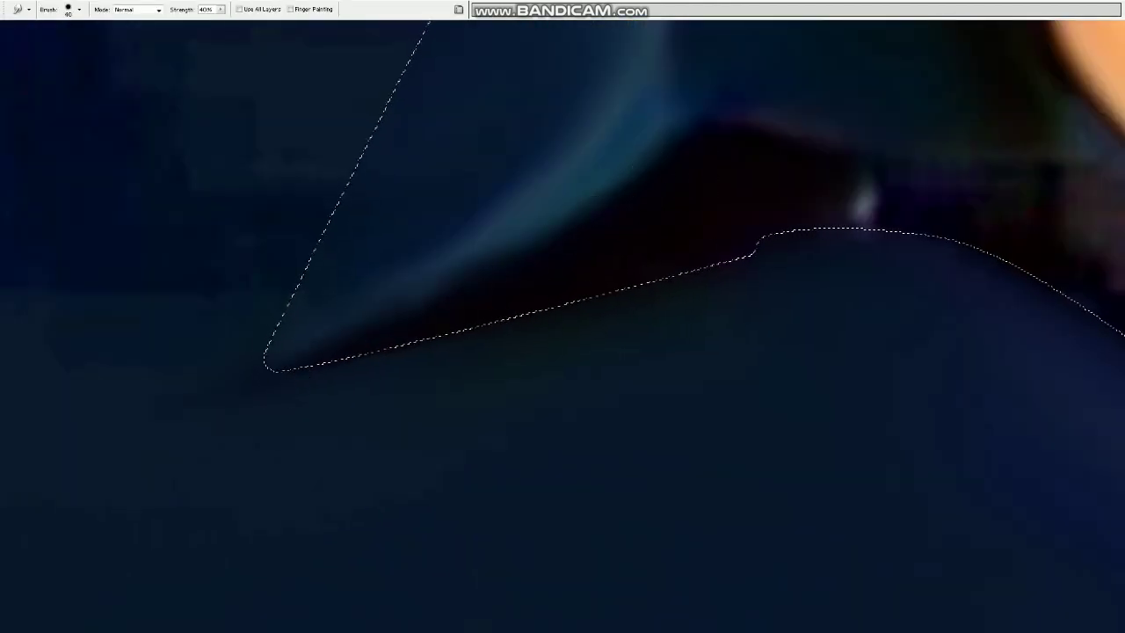
pyautogui.moveTo(832, 206); pyautogui.dragTo(648, 276)
pyautogui.moveTo(851, 214); pyautogui.dragTo(675, 150)
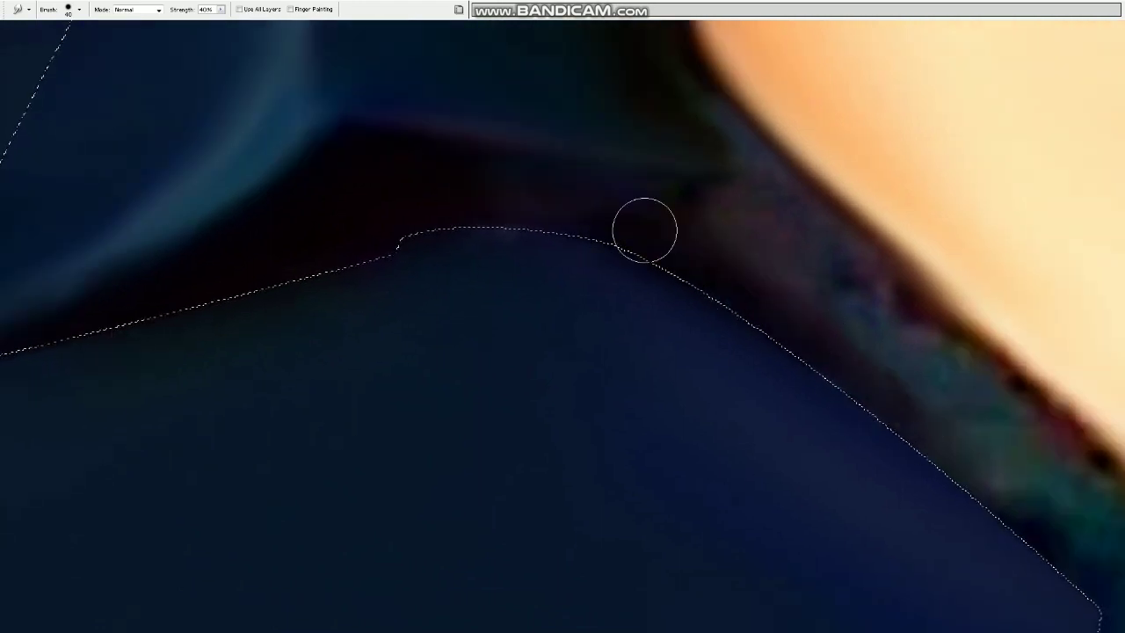
# Step: Smudge the left neckline band smooth down to the point of the V with a 50 px brush
pyautogui.moveTo(1042, 561); pyautogui.dragTo(819, 426)
pyautogui.press(']')
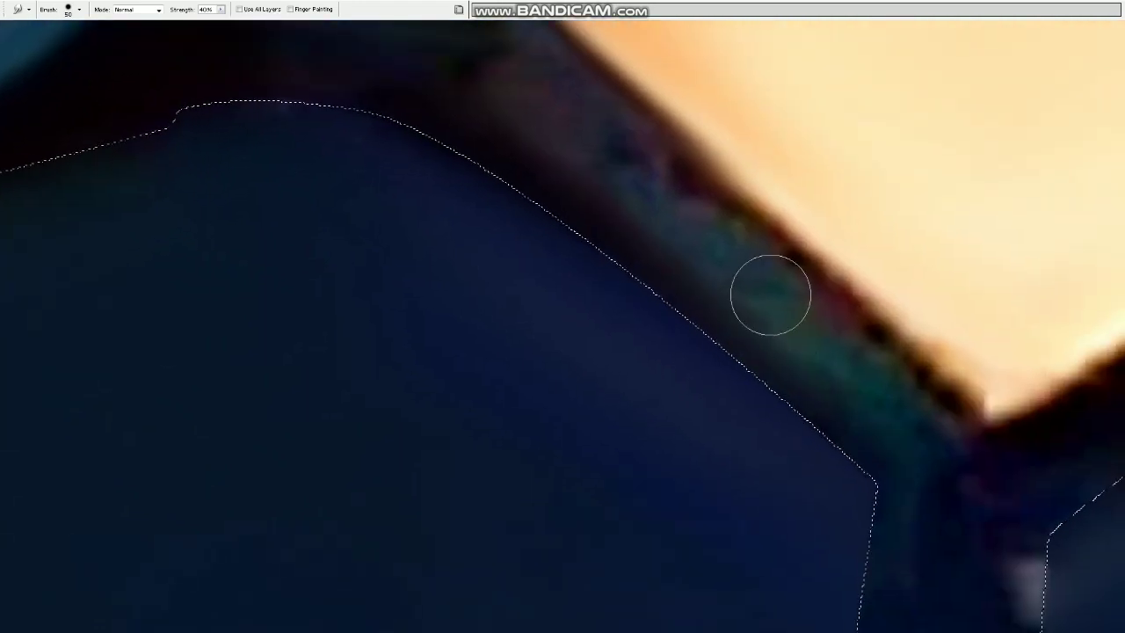
pyautogui.moveTo(770, 294)
pyautogui.mouseDown()
pyautogui.moveTo(784, 276)
pyautogui.moveTo(884, 379)
pyautogui.moveTo(878, 387)
pyautogui.mouseUp()
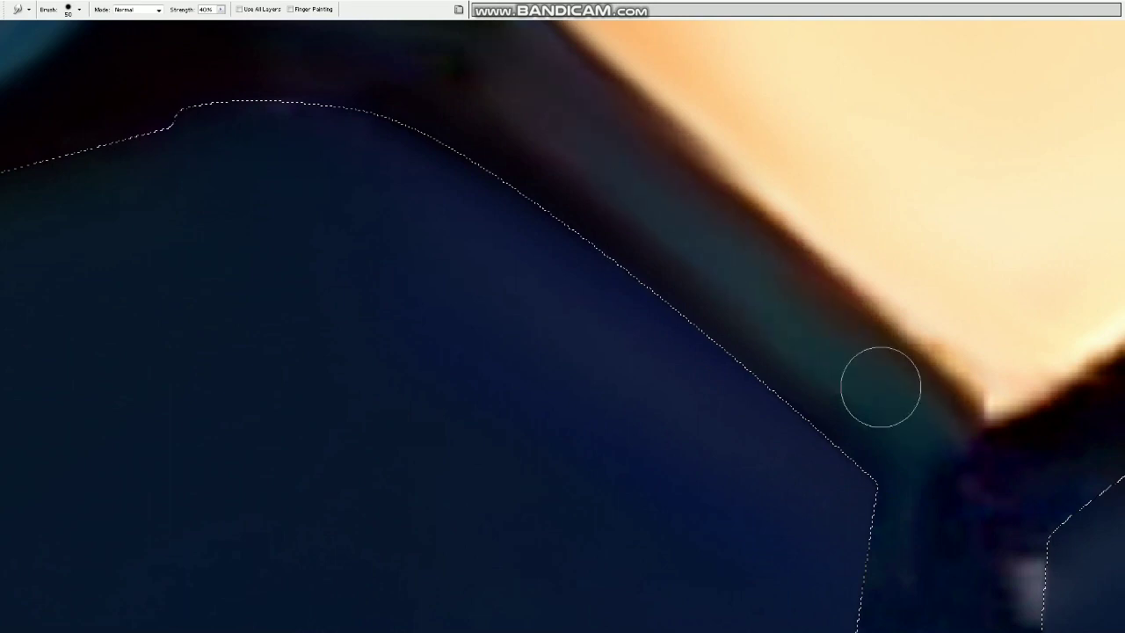
# Step: Smudge the top of the placket and its light button spot with a 50 px brush, enlarging it to 60 px
pyautogui.moveTo(947, 493)
pyautogui.mouseDown()
pyautogui.moveTo(528, 199)
pyautogui.moveTo(490, 247)
pyautogui.moveTo(461, 441)
pyautogui.moveTo(481, 225)
pyautogui.mouseUp()
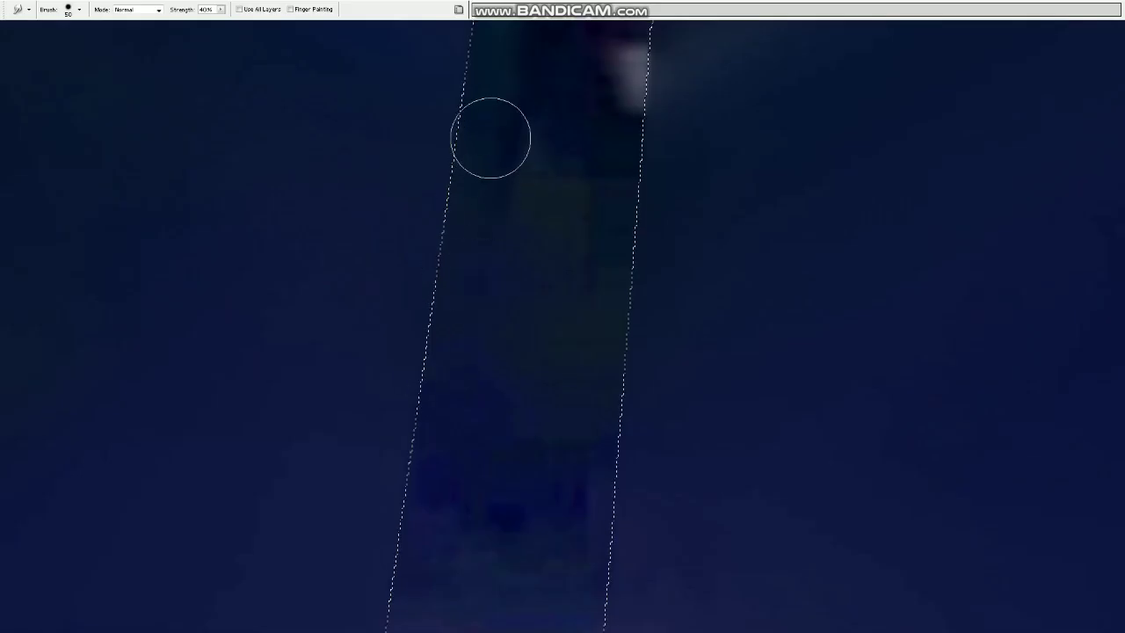
pyautogui.moveTo(489, 138); pyautogui.dragTo(448, 337)
pyautogui.moveTo(586, 269)
pyautogui.mouseDown()
pyautogui.moveTo(560, 342)
pyautogui.moveTo(569, 269)
pyautogui.mouseUp()
pyautogui.press(']')
pyautogui.moveTo(678, 121)
pyautogui.mouseDown()
pyautogui.moveTo(551, 176)
pyautogui.moveTo(498, 364)
pyautogui.moveTo(556, 395)
pyautogui.moveTo(536, 448)
pyautogui.mouseUp()
# Step: Set the smudge strength to 50% and smudge the middle of the placket downward with a 90 px brush
pyautogui.hotkey('ctrl', '-')
pyautogui.hotkey('ctrl', '-')
pyautogui.press(']')
pyautogui.press(']')
pyautogui.press(']')
pyautogui.press('5')
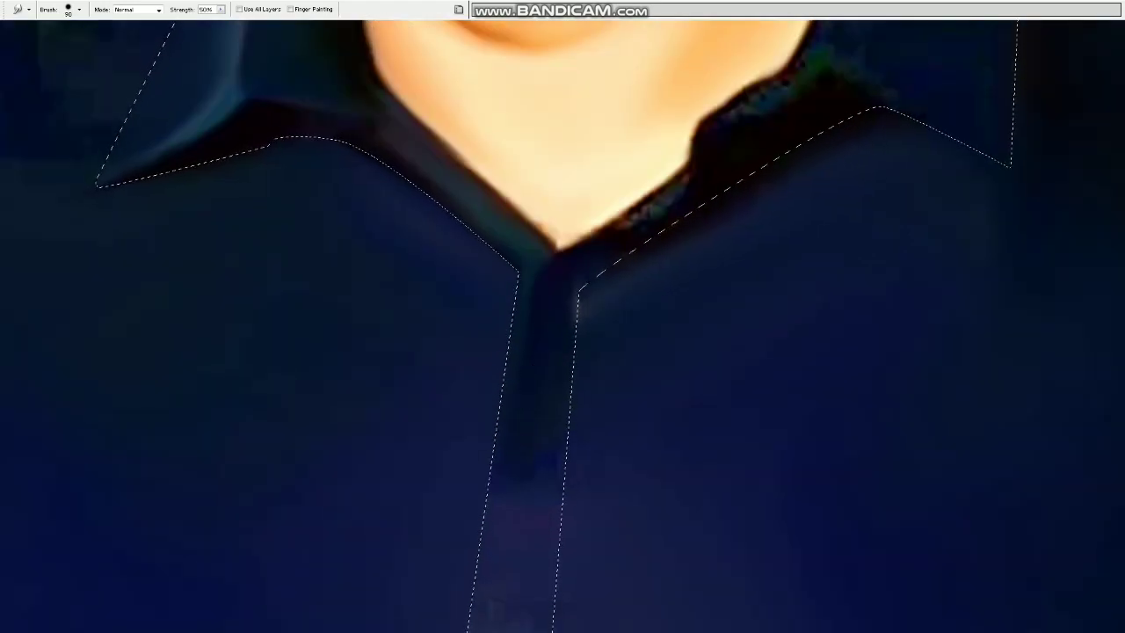
pyautogui.moveTo(540, 378); pyautogui.dragTo(528, 518)
pyautogui.moveTo(542, 399); pyautogui.dragTo(520, 589)
pyautogui.scroll(-3, 527, 440)
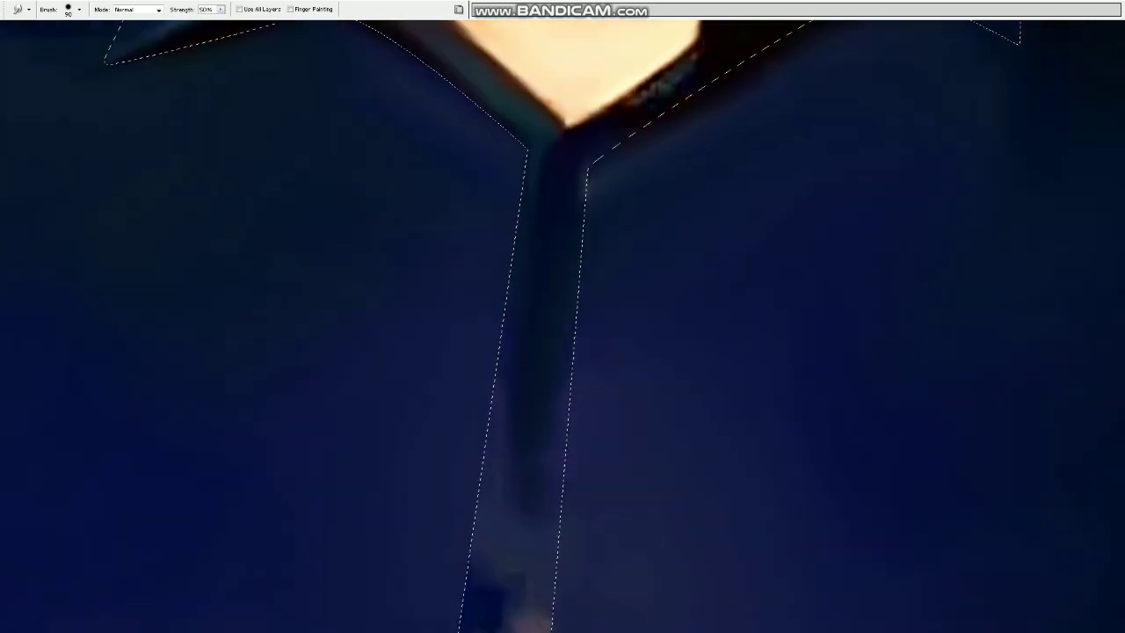
# Step: Smudge the lower placket down to the image's bottom edge with 100 and 125 px brushes
pyautogui.press(']')
pyautogui.moveTo(552, 384); pyautogui.dragTo(528, 545)
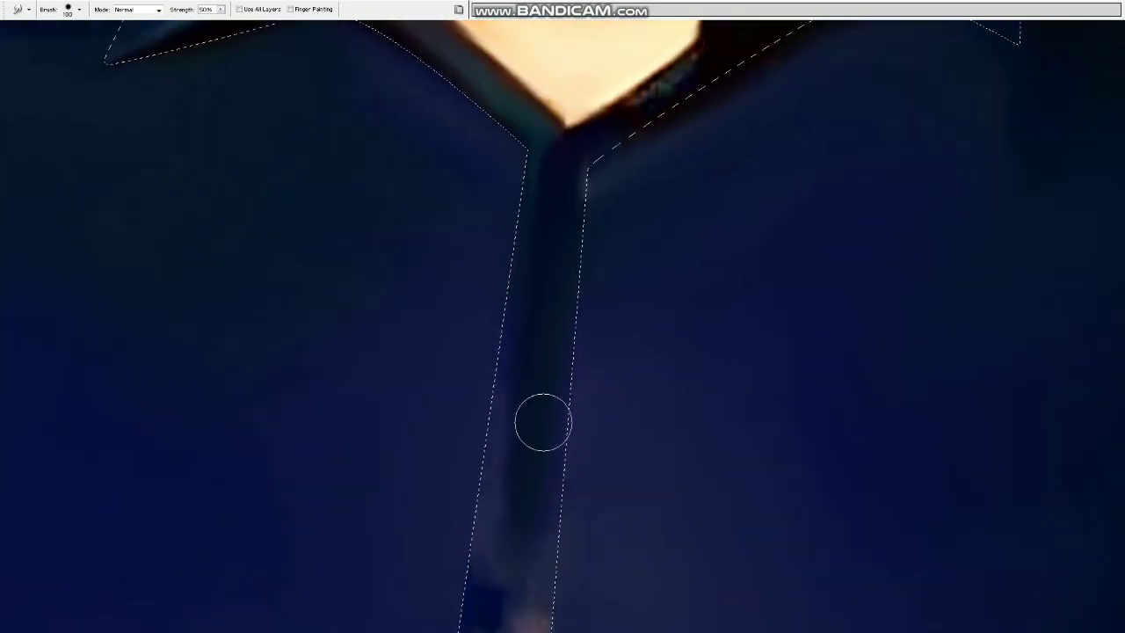
pyautogui.moveTo(542, 421)
pyautogui.mouseDown()
pyautogui.moveTo(520, 615)
pyautogui.moveTo(479, 611)
pyautogui.moveTo(483, 593)
pyautogui.mouseUp()
pyautogui.press(']')
pyautogui.moveTo(533, 518)
pyautogui.mouseDown()
pyautogui.moveTo(530, 589)
pyautogui.moveTo(542, 601)
pyautogui.mouseUp()
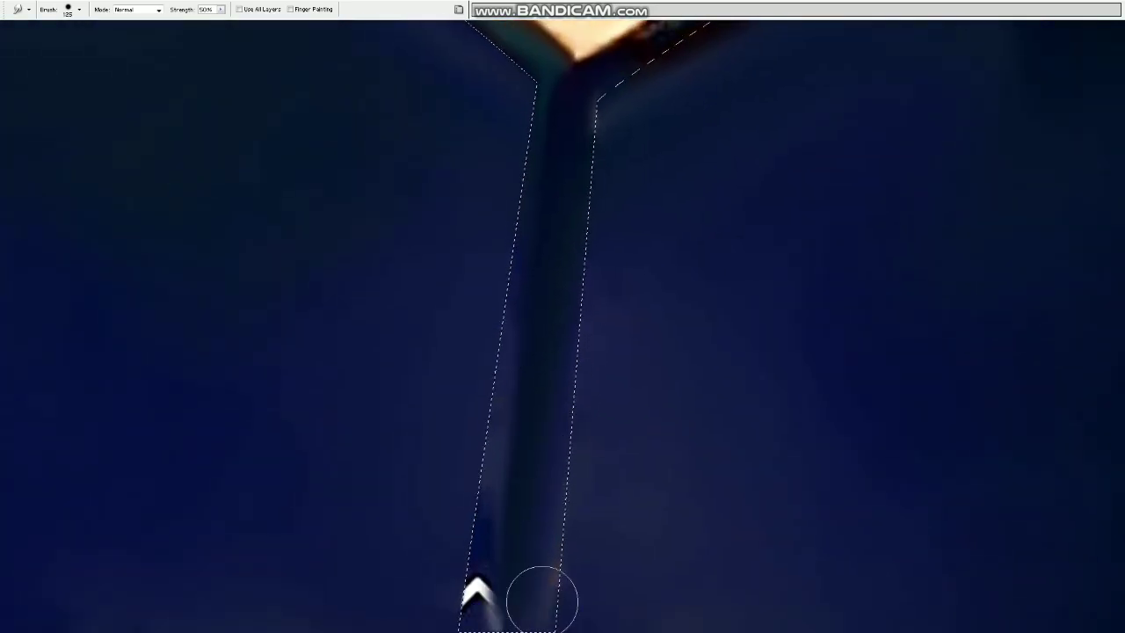
# Step: Smudge the placket's left edge and bottom end smooth with 70 and 60 px brushes
pyautogui.moveTo(506, 507); pyautogui.dragTo(479, 256)
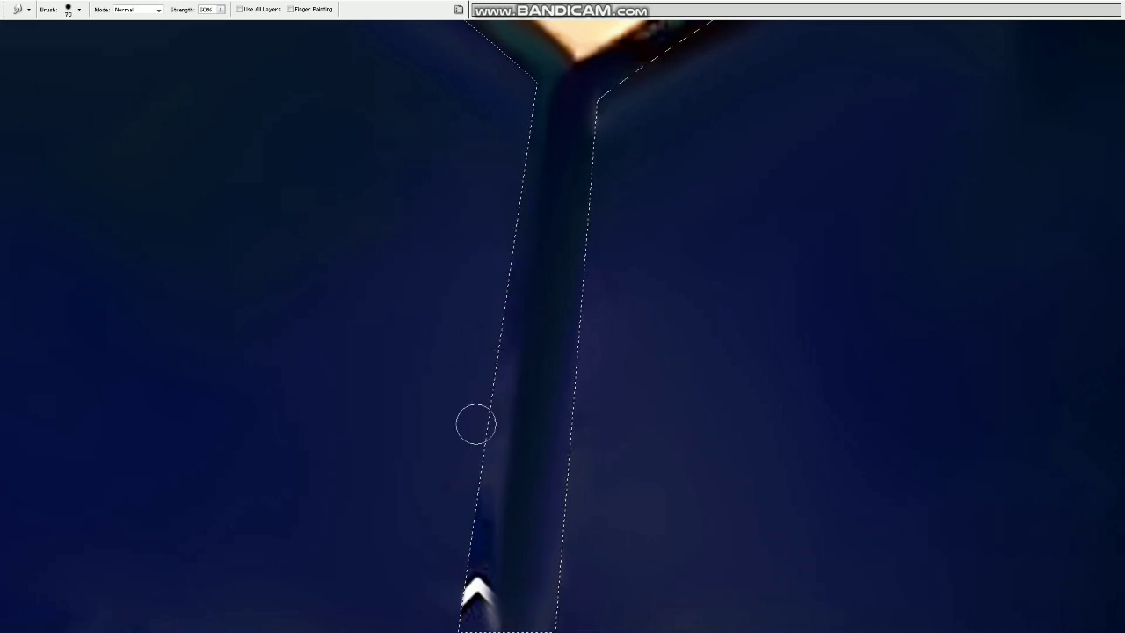
pyautogui.moveTo(480, 526); pyautogui.dragTo(464, 624)
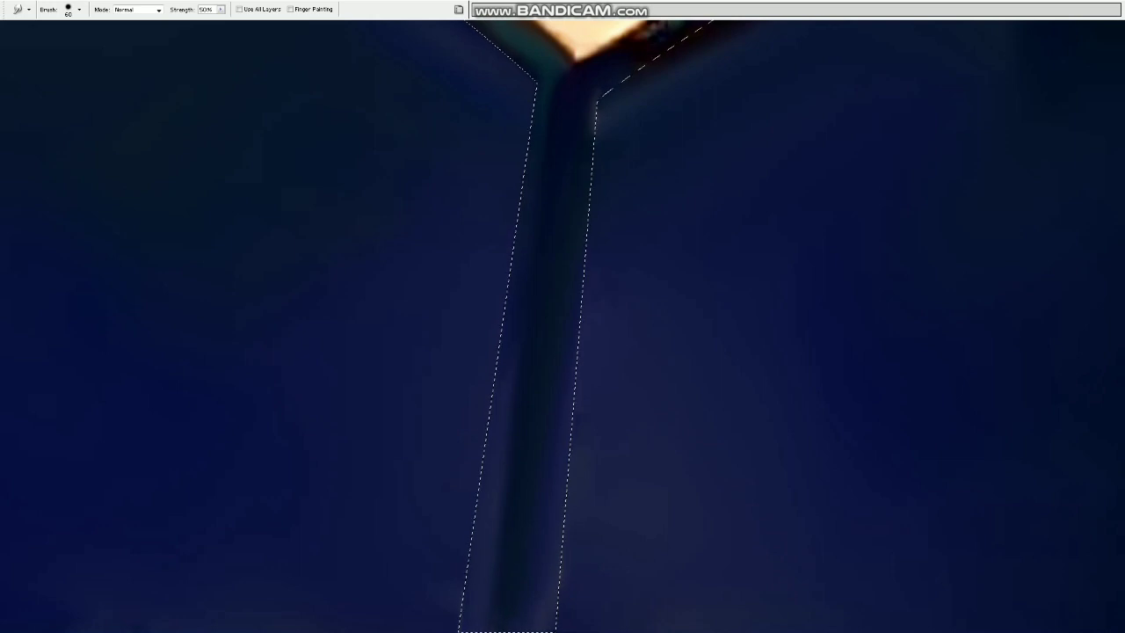
pyautogui.moveTo(567, 193)
pyautogui.mouseDown()
pyautogui.moveTo(548, 358)
pyautogui.moveTo(516, 479)
pyautogui.mouseUp()
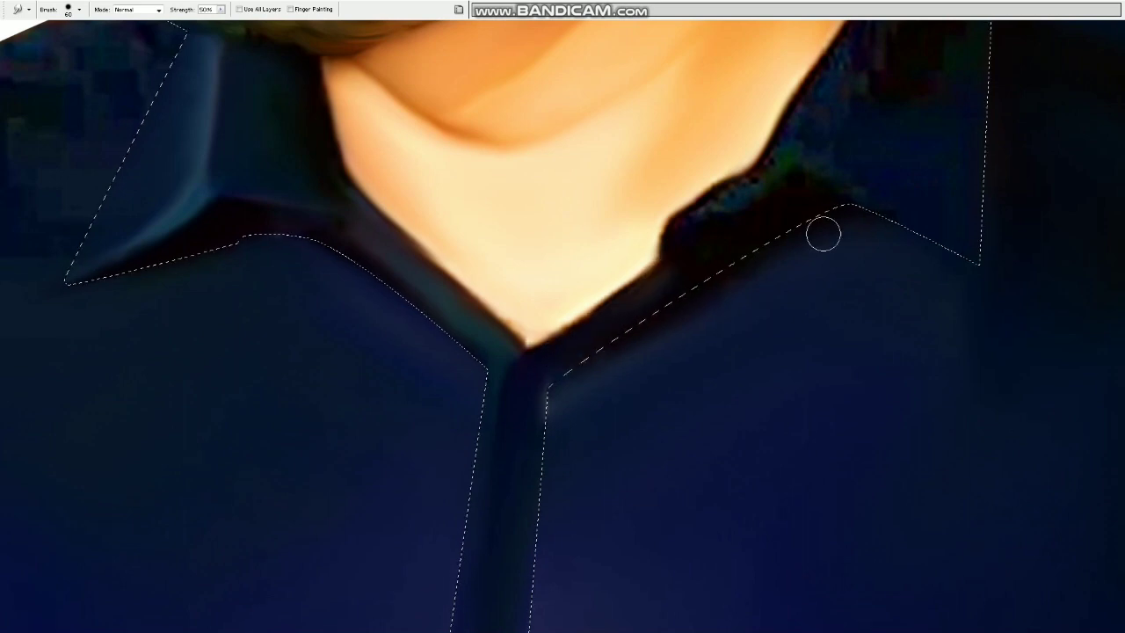
# Step: Smudge the lower fold of the right collar and the start of its inner edge with a 50 px brush
pyautogui.hotkey('ctrl', 'space')
pyautogui.keyDown('ctrl'); pyautogui.click(743, 252); pyautogui.keyUp('ctrl')
pyautogui.moveTo(475, 256)
pyautogui.mouseDown()
pyautogui.moveTo(552, 227)
pyautogui.moveTo(641, 155)
pyautogui.moveTo(525, 222)
pyautogui.moveTo(439, 313)
pyautogui.moveTo(524, 236)
pyautogui.moveTo(533, 249)
pyautogui.moveTo(628, 220)
pyautogui.moveTo(623, 259)
pyautogui.moveTo(483, 365)
pyautogui.mouseUp()
pyautogui.hotkey('ctrl', 'z')
pyautogui.press('space')
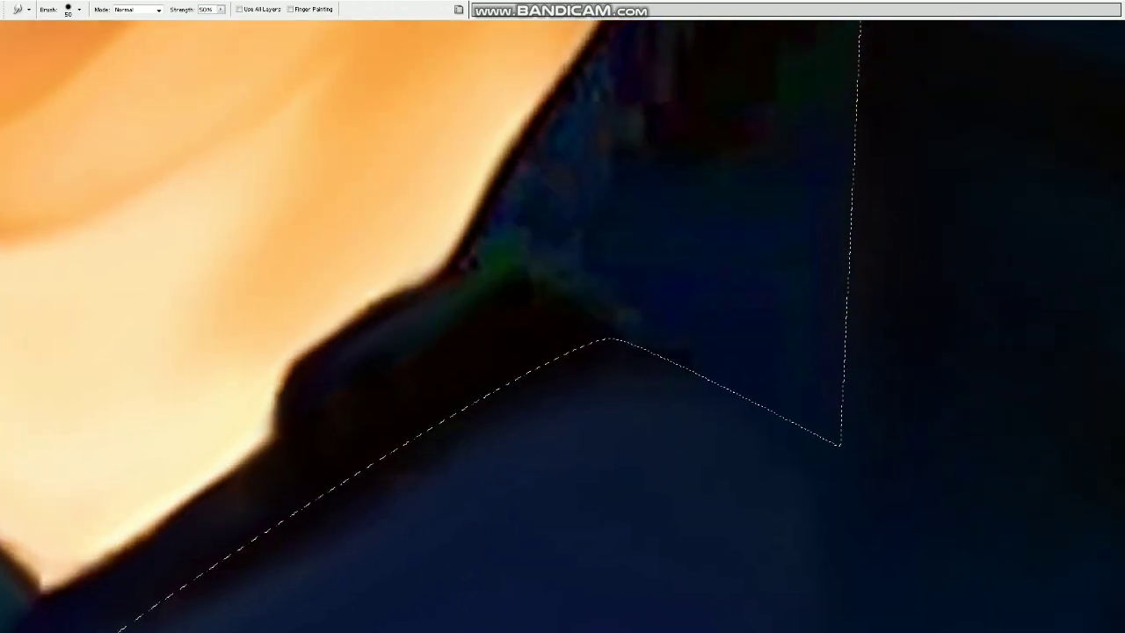
pyautogui.moveTo(530, 254); pyautogui.dragTo(677, 346)
pyautogui.moveTo(490, 264); pyautogui.dragTo(549, 181)
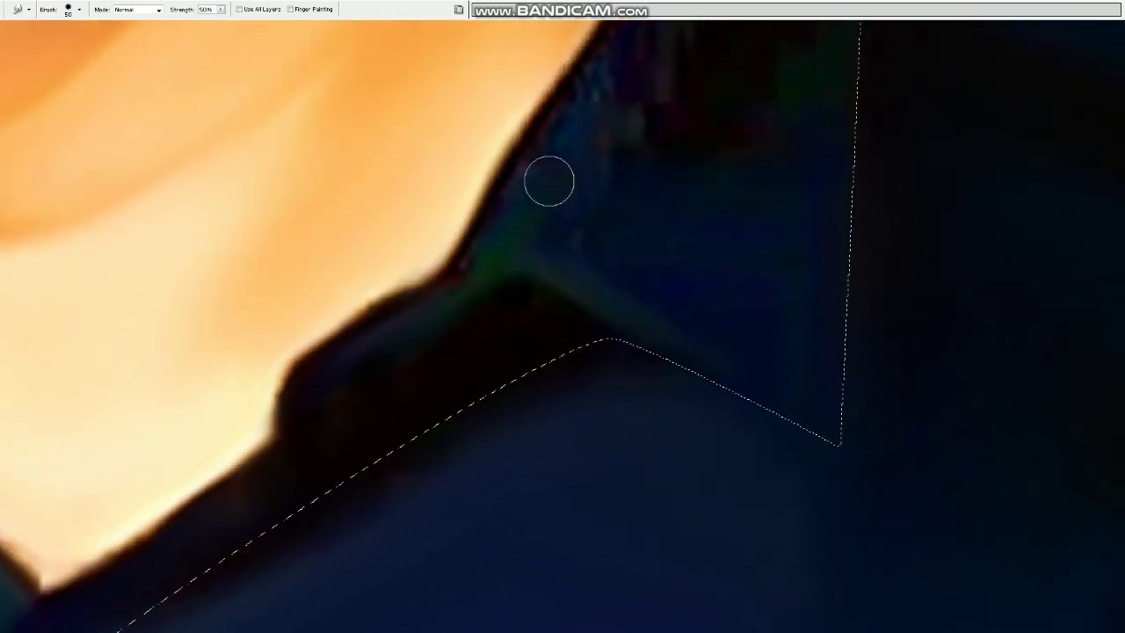
# Step: Smudge the right collar flap along its neck-side edge, enlarging the brush from 50 px
pyautogui.press('space')
pyautogui.moveTo(617, 77); pyautogui.dragTo(599, 277)
pyautogui.press(']')
pyautogui.moveTo(638, 220)
pyautogui.mouseDown()
pyautogui.moveTo(562, 307)
pyautogui.moveTo(704, 103)
pyautogui.moveTo(565, 281)
pyautogui.moveTo(474, 450)
pyautogui.moveTo(563, 444)
pyautogui.moveTo(558, 424)
pyautogui.moveTo(596, 362)
pyautogui.mouseUp()
pyautogui.press(']')
pyautogui.press(']')
# Step: Smudge the dark patch and tip of the right collar flap with 90 to 125 px brushes, reducing to 70 px
pyautogui.hotkey('ctrl', '-')
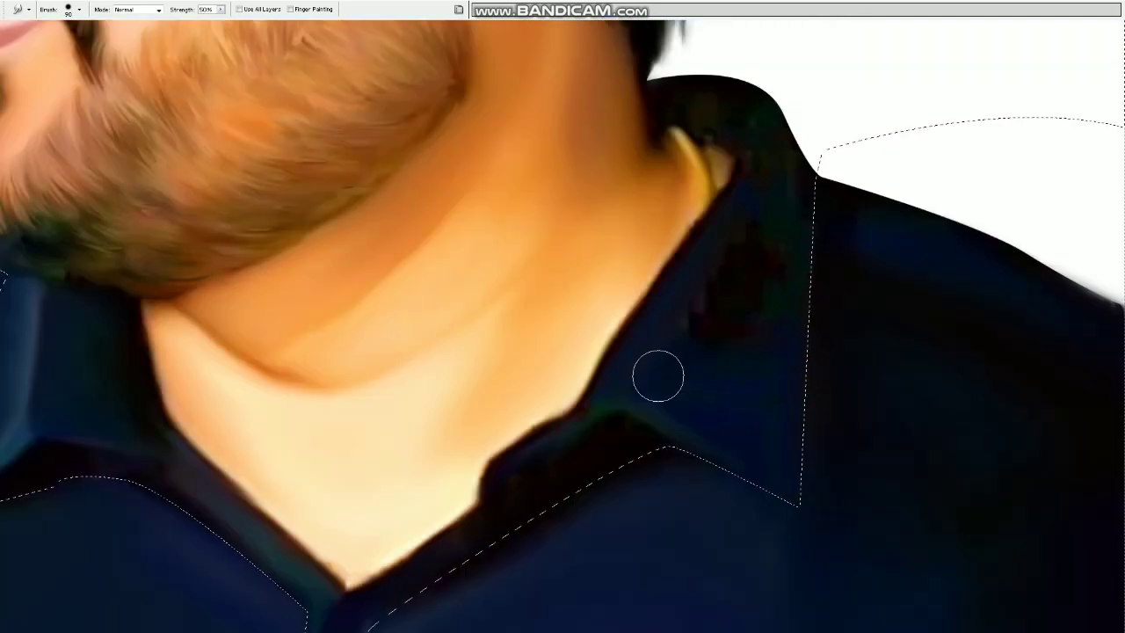
pyautogui.press(']')
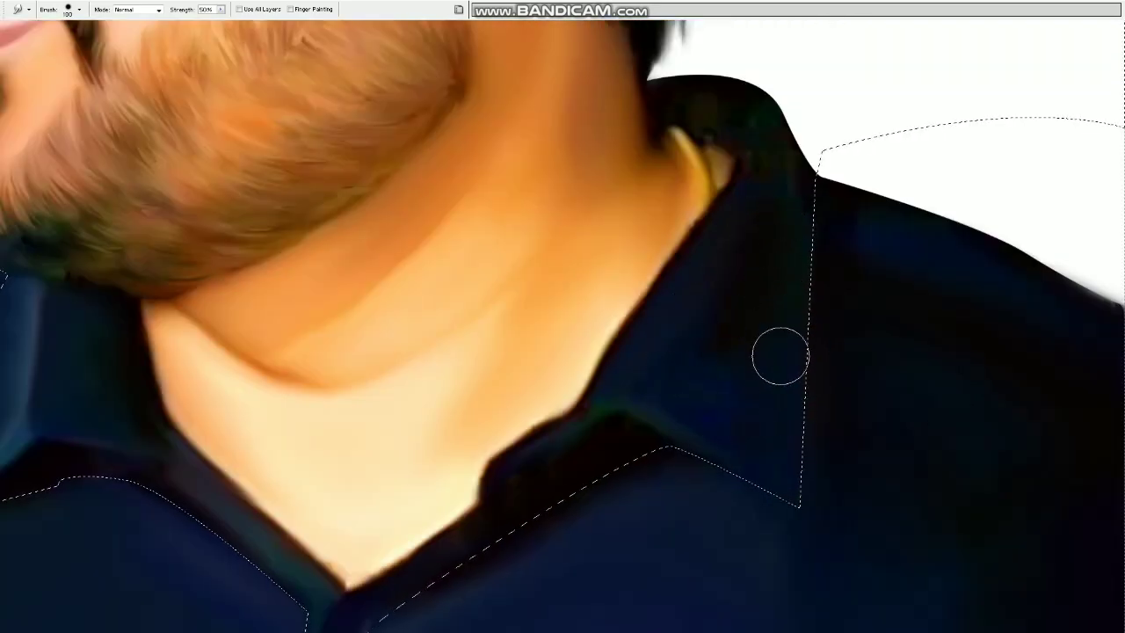
pyautogui.press(']')
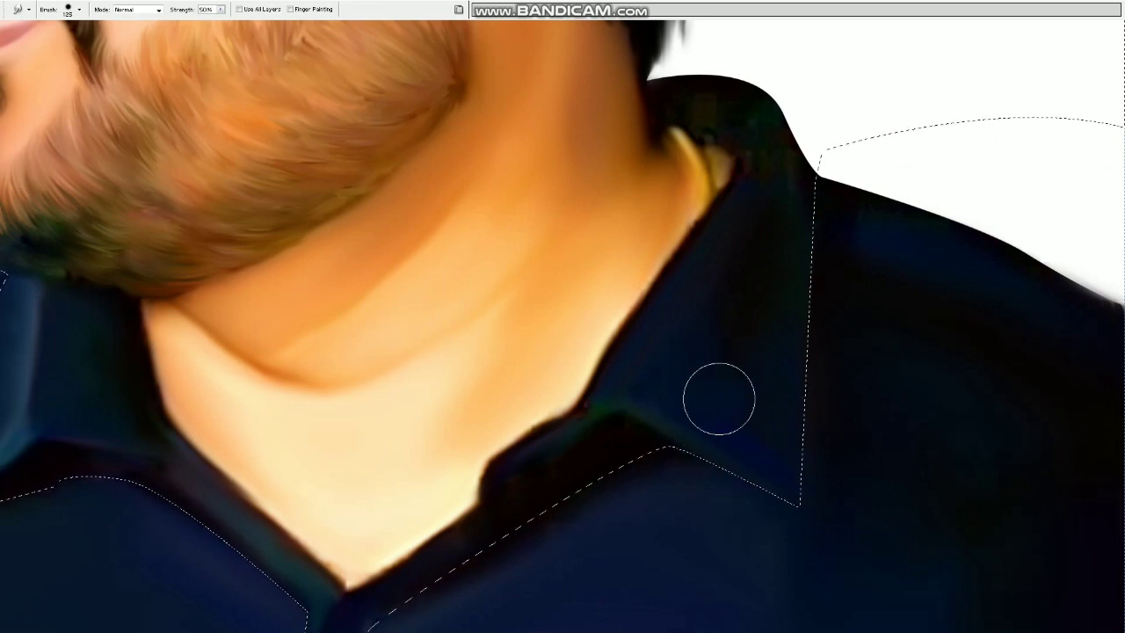
pyautogui.press('[')
pyautogui.press('[')
pyautogui.press('[')
pyautogui.press('[')
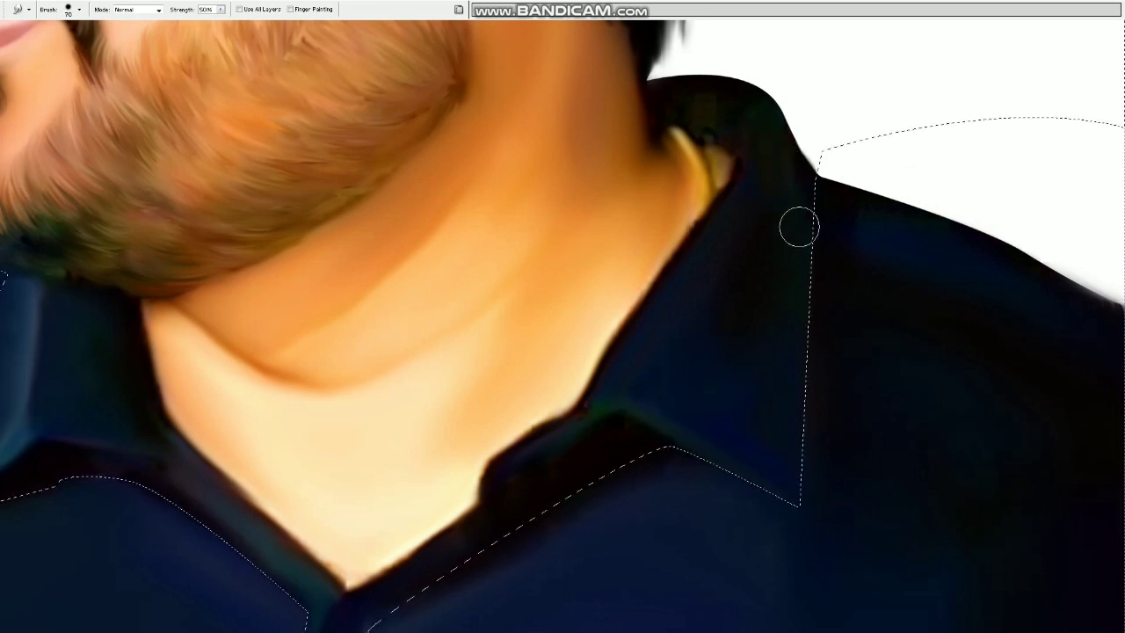
# Step: Smudge the dark underside of the right collar along the neckline with a 40 px brush
pyautogui.hotkey('ctrl', 'space')
pyautogui.keyDown('ctrl'); pyautogui.click(663, 497); pyautogui.keyUp('ctrl')
pyautogui.press(']')
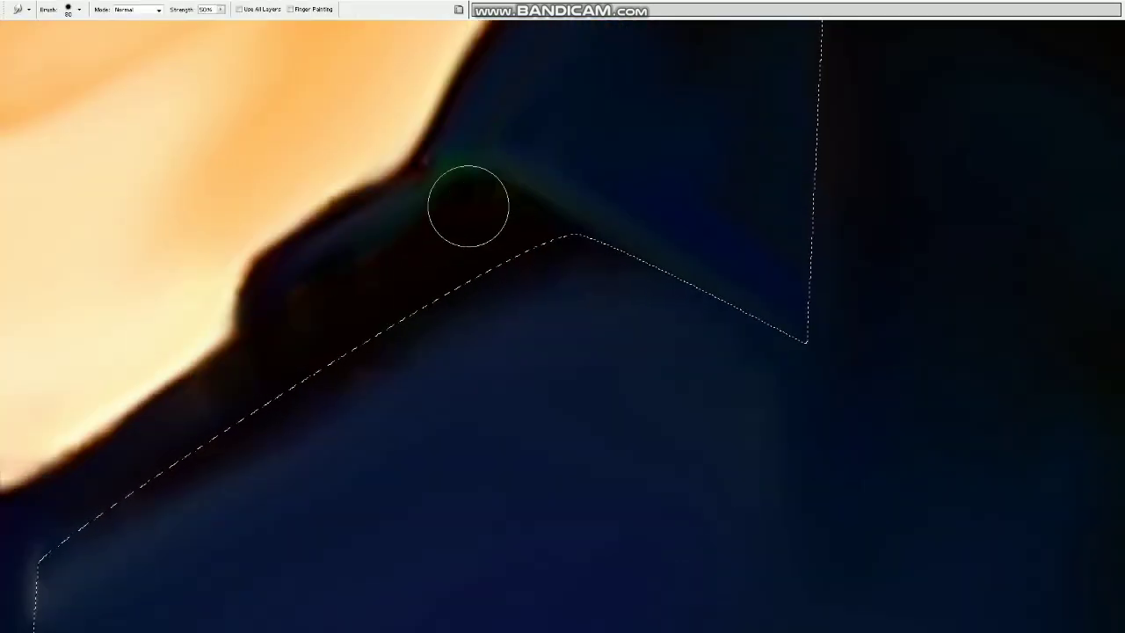
pyautogui.press('[')
pyautogui.press('[')
pyautogui.press('[')
pyautogui.press('[')
pyautogui.press('[')
pyautogui.press('[')
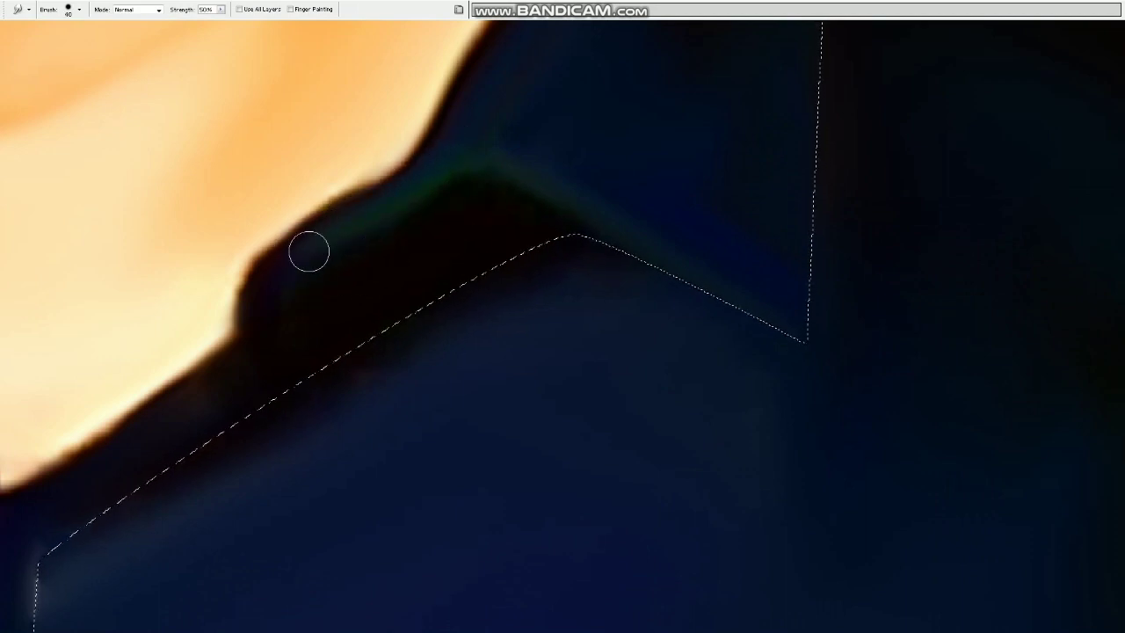
pyautogui.press(']')
# Step: Deselect the shirt area and load the saved outline of the whole figure as a selection
pyautogui.hotkey('ctrl', '-')
pyautogui.hotkey('ctrl', '-')
pyautogui.hotkey('ctrl', 'd')
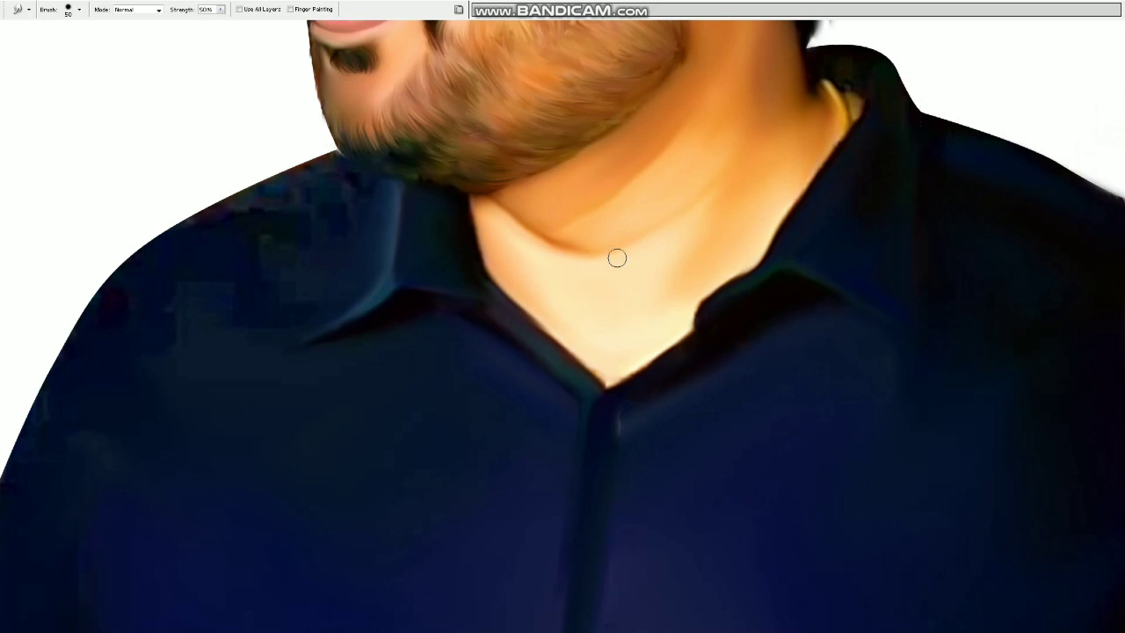
pyautogui.hotkey('ctrl', '-')
pyautogui.hotkey('alt', 's')
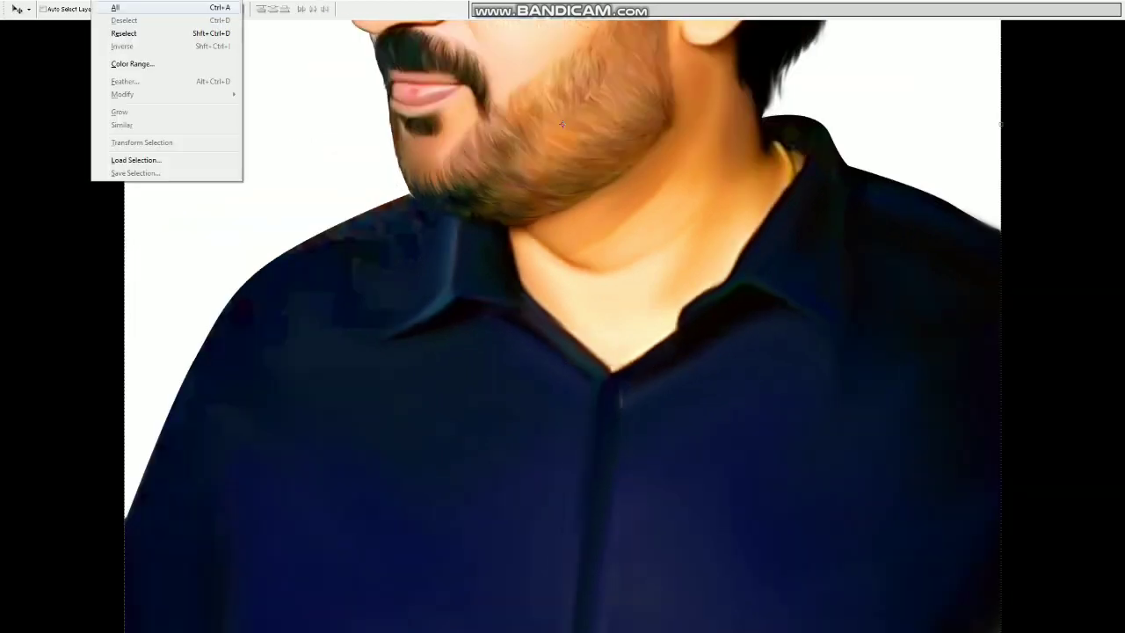
pyautogui.press('o')
pyautogui.press('Return')
# Step: Smudge a soft light rim along the left shoulder's outer edge with a 600 px brush
pyautogui.press('r')
pyautogui.press(']')
pyautogui.press(']')
pyautogui.press(']')
pyautogui.press(']')
pyautogui.press(']')
pyautogui.press(']')
pyautogui.press(']')
pyautogui.press(']')
pyautogui.press(']')
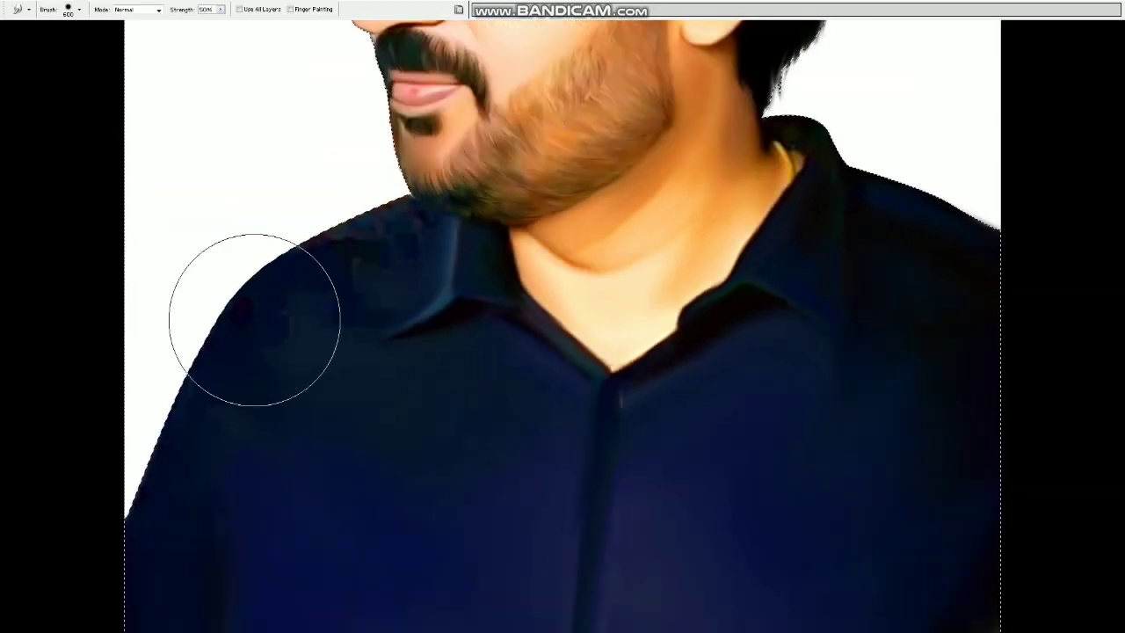
pyautogui.press('[')
pyautogui.press(']')
pyautogui.moveTo(227, 322); pyautogui.dragTo(213, 307)
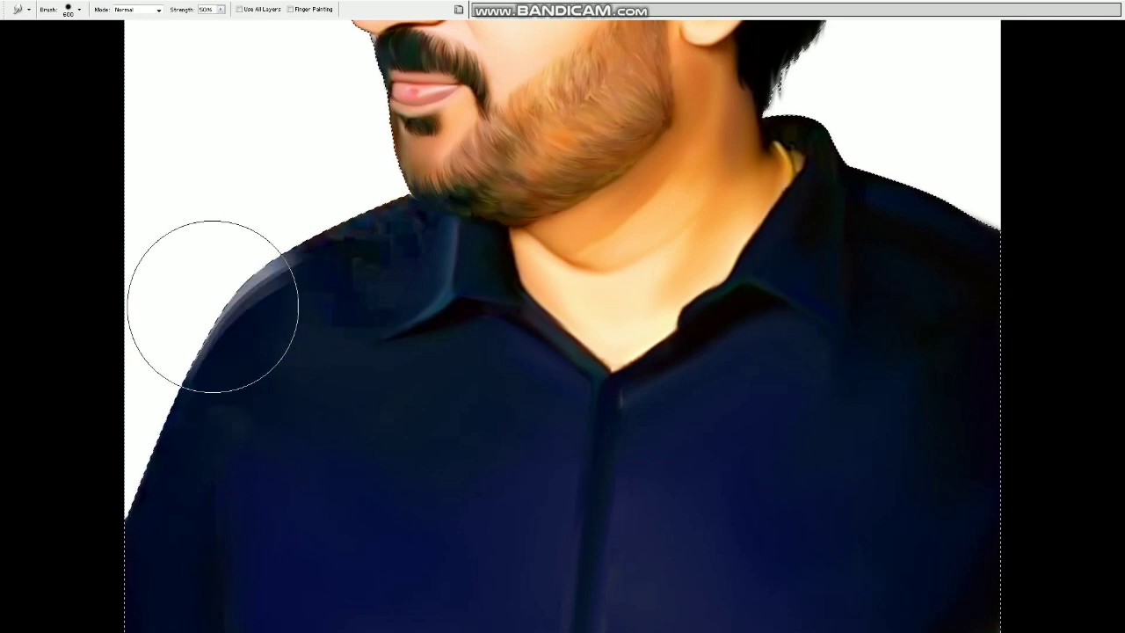
# Step: Undo the light rim stroke and smudge the left shoulder and its outer edge with 400 px down to 175 px brushes
pyautogui.hotkey('ctrl', 'z')
pyautogui.press('[')
pyautogui.press('[')
pyautogui.press('[')
pyautogui.press(']')
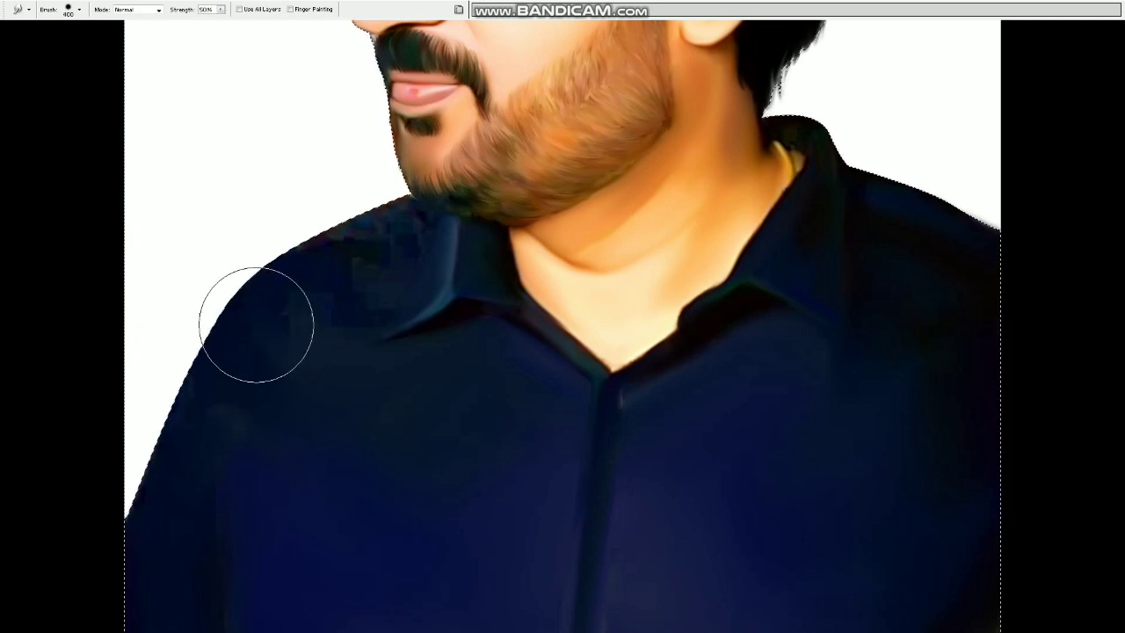
pyautogui.press('[')
pyautogui.press('[')
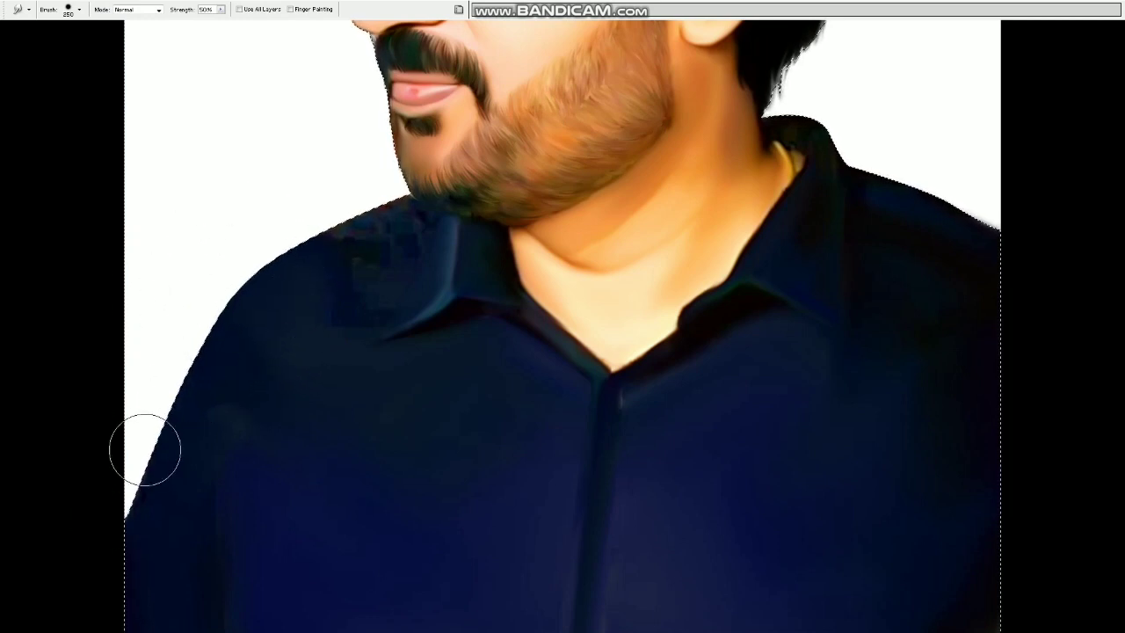
pyautogui.press('[')
pyautogui.press('[')
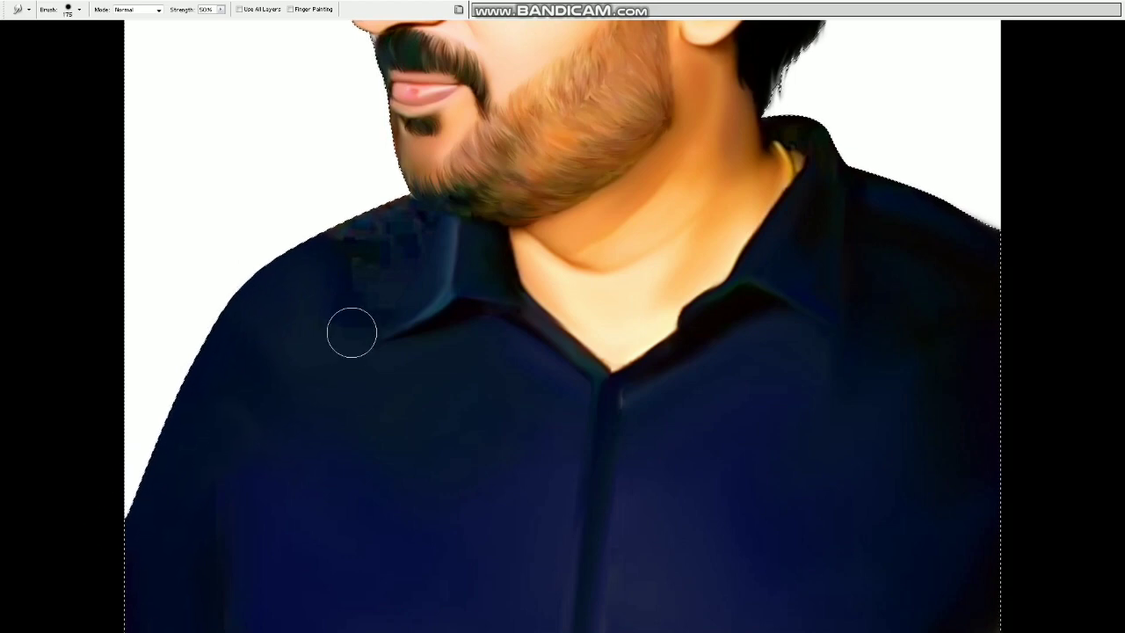
# Step: Smudge the blocky patch between the left collar flap and the shoulder edge smooth with 100 to 70 px brushes
pyautogui.press('[')
pyautogui.hotkey('ctrl', 'space')
pyautogui.moveTo(351, 128); pyautogui.dragTo(608, 401)
pyautogui.press('p')
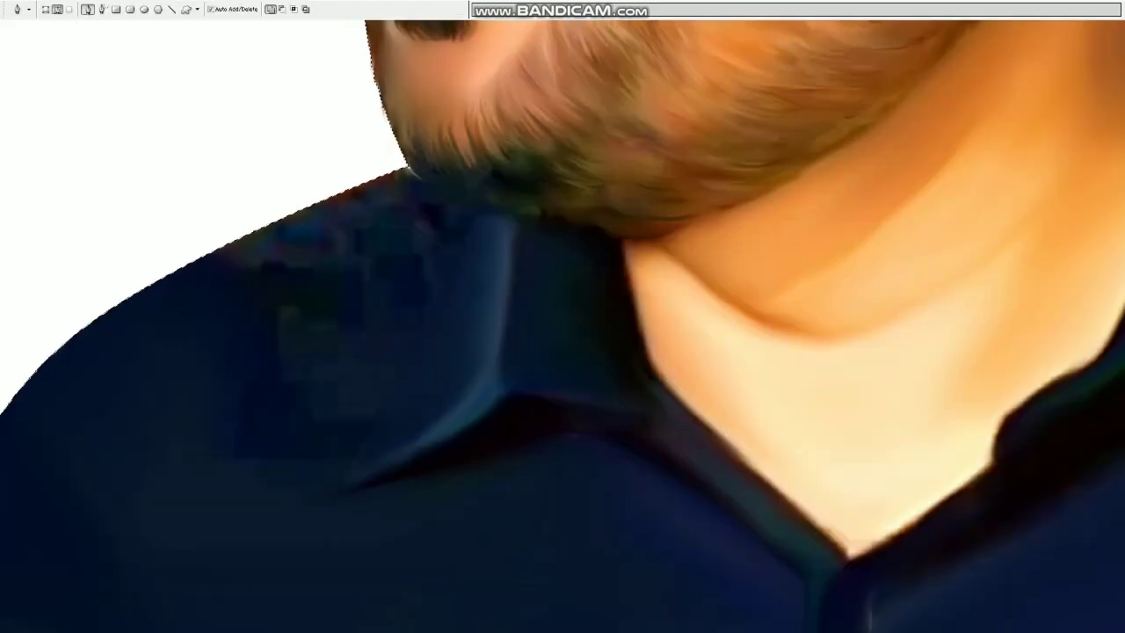
pyautogui.press('r')
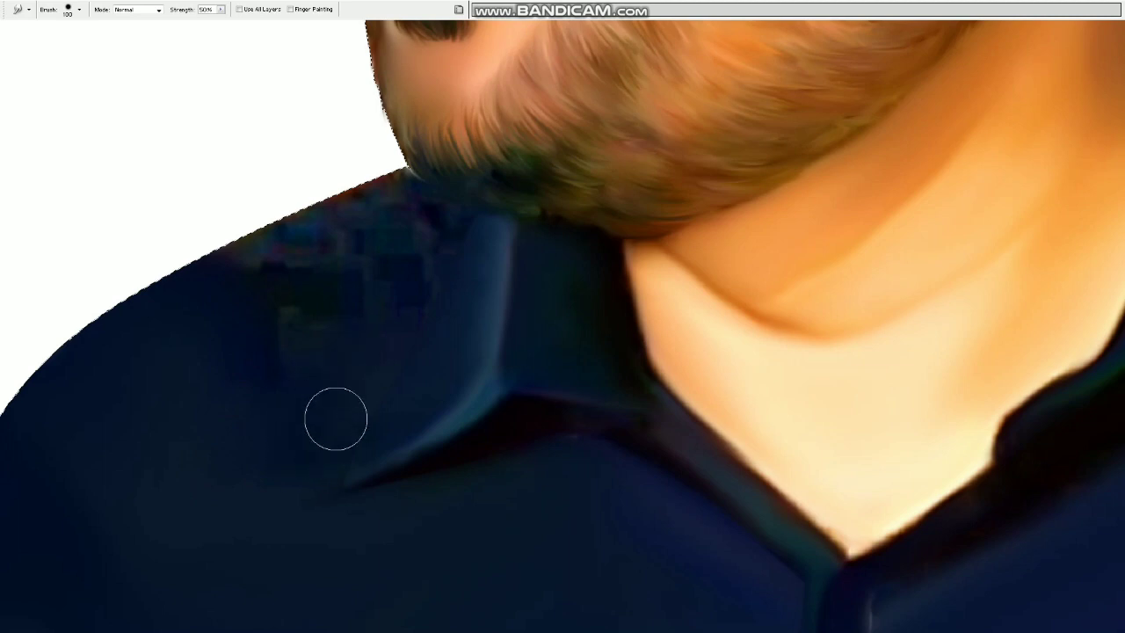
pyautogui.moveTo(307, 365)
pyautogui.mouseDown()
pyautogui.moveTo(248, 234)
pyautogui.moveTo(300, 239)
pyautogui.moveTo(340, 185)
pyautogui.mouseUp()
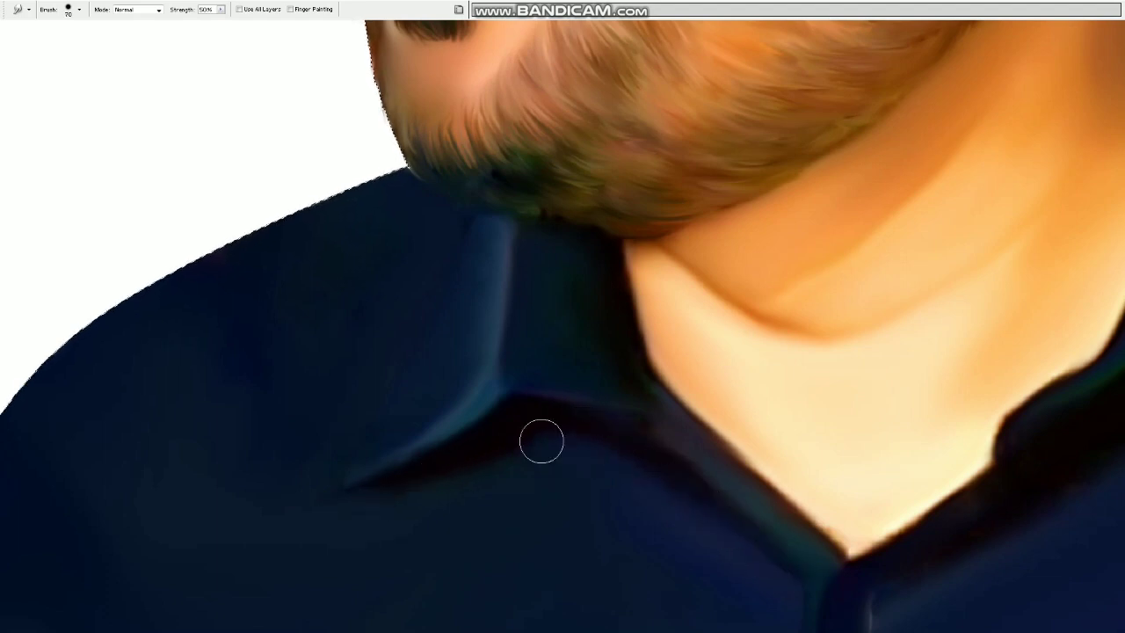
# Step: Smudge away the light streak beside the placket just below the neckline with a 60 px brush, increasing to 125 px
pyautogui.scroll(-1, 531, 449)
pyautogui.hscroll(4, 526, 492)
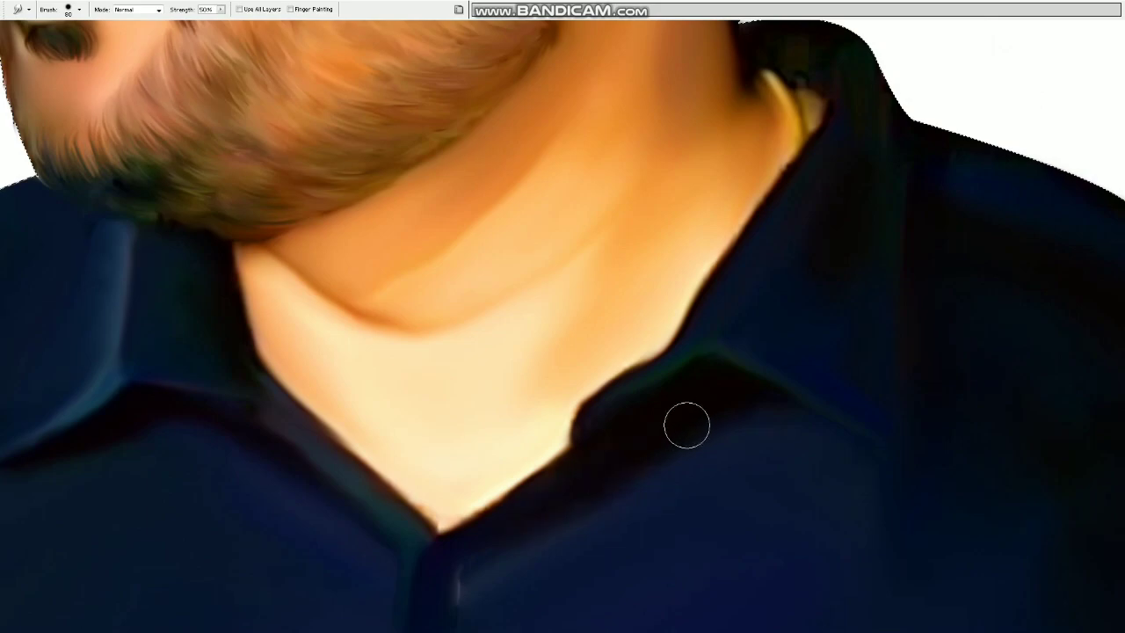
pyautogui.moveTo(470, 625); pyautogui.dragTo(499, 367)
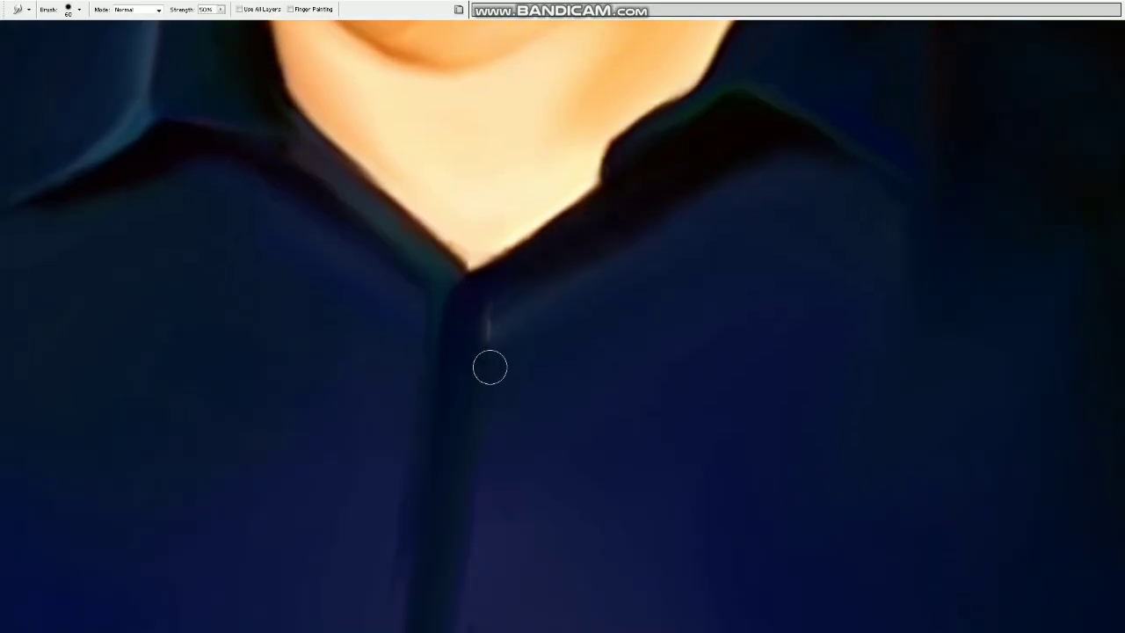
pyautogui.hotkey('ctrl', '-')
pyautogui.press(']')
pyautogui.press(']')
pyautogui.press(']')
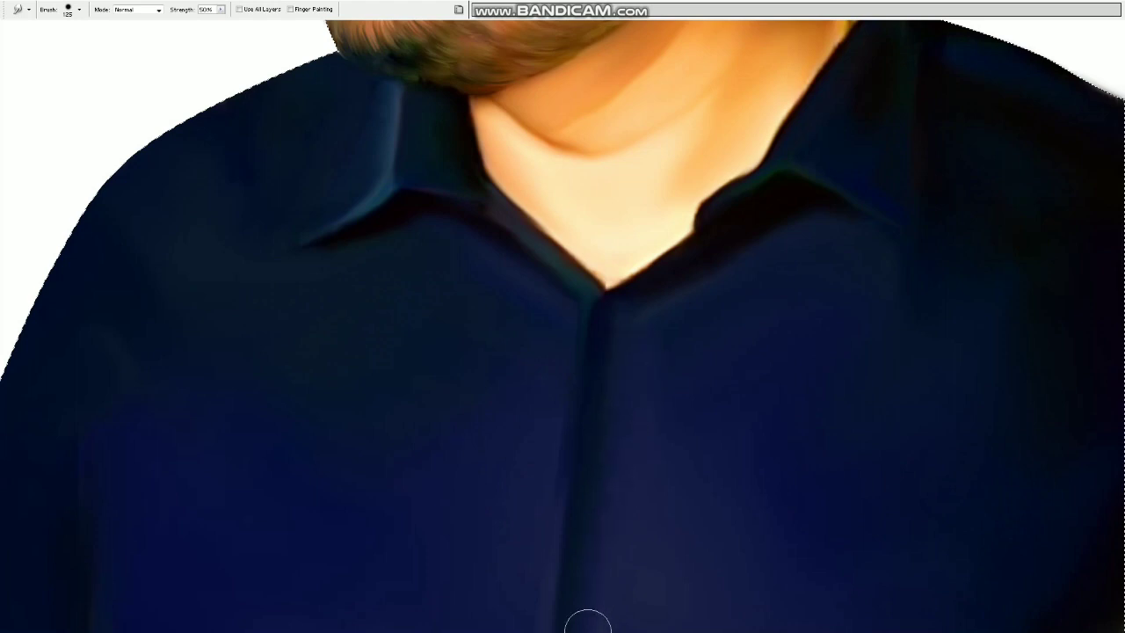
pyautogui.scroll(-1, 588, 622)
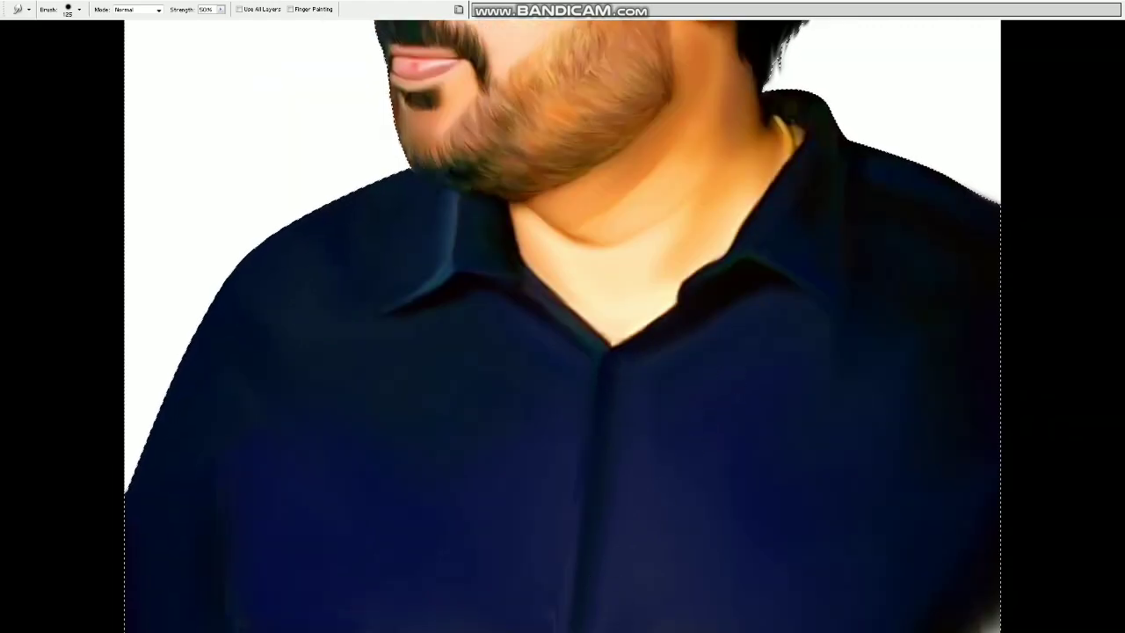
# Step: Deselect the figure outline and review the whole portrait with the interface panels hidden
pyautogui.press('v')
pyautogui.hotkey('ctrl', 'd')
pyautogui.hotkey('ctrl', '-')
pyautogui.hotkey('ctrl', '-')
pyautogui.moveTo(563, 351); pyautogui.dragTo(538, 376)
pyautogui.hotkey('ctrl', 'z')
pyautogui.press('Tab')
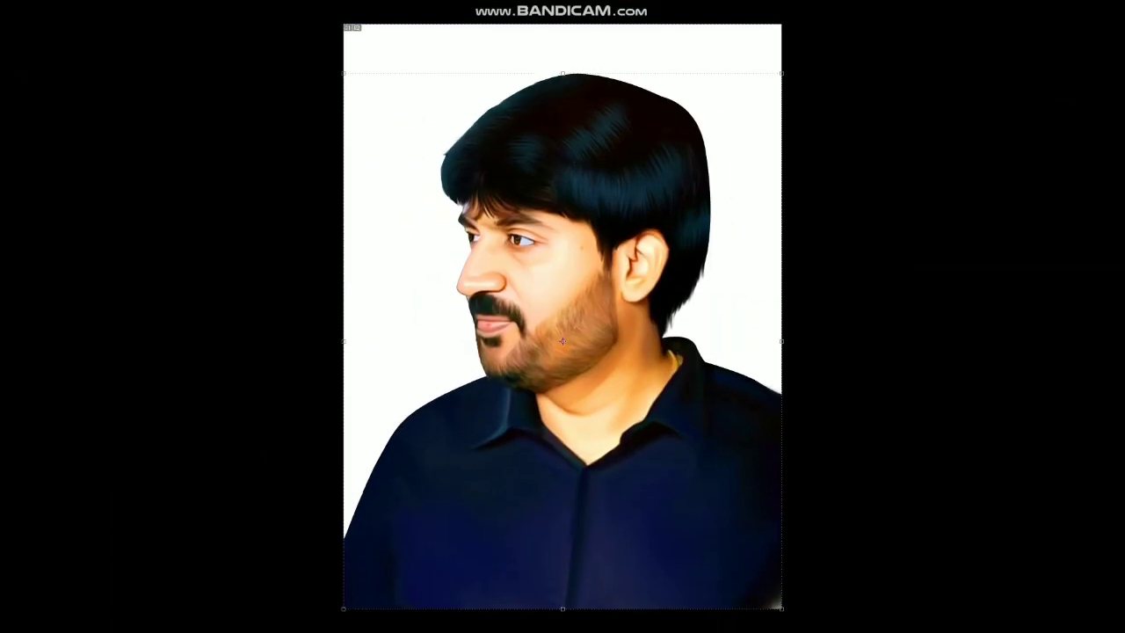
pyautogui.scroll(-1, 563, 316)
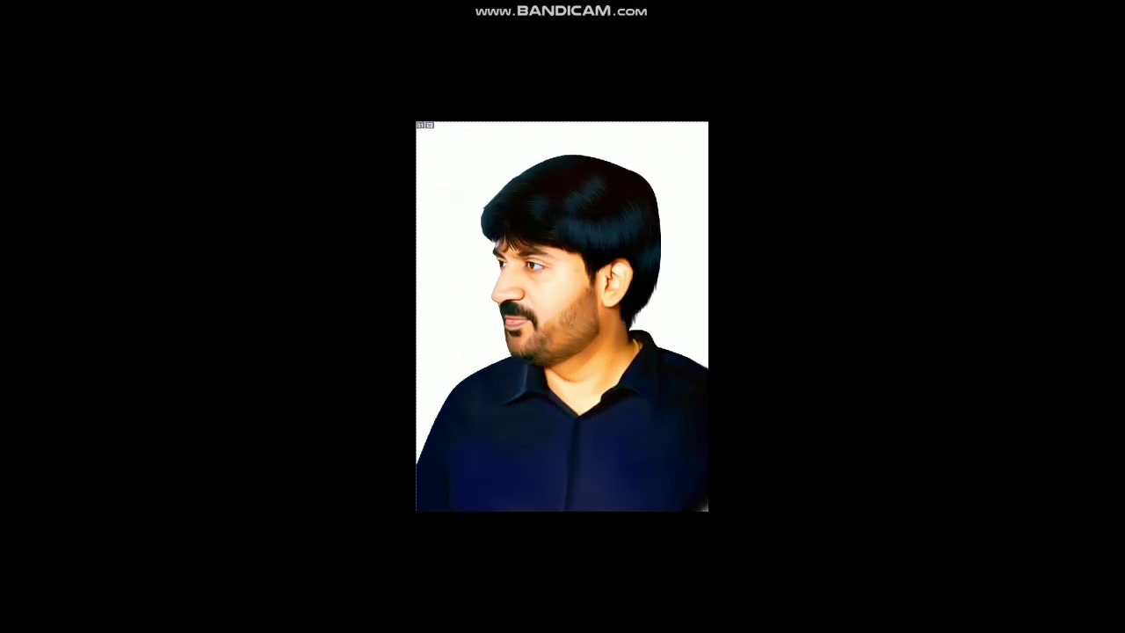
pyautogui.hotkey('ctrl', '+')
pyautogui.hotkey('ctrl', '+')
pyautogui.hotkey('ctrl', '-')
pyautogui.press('Tab')
pyautogui.press('Tab')
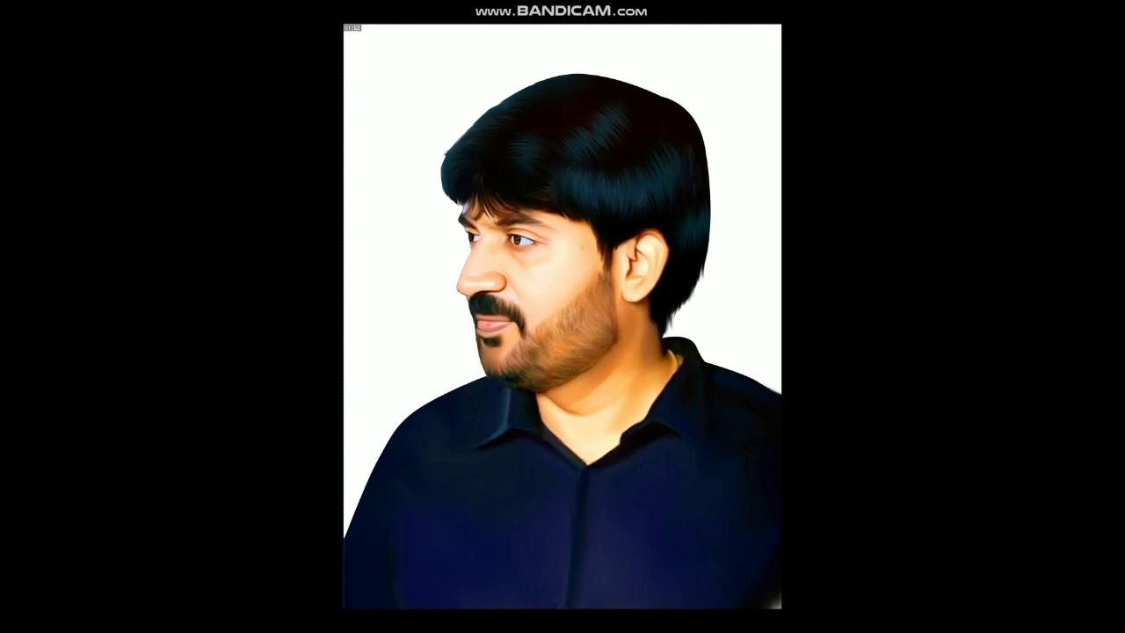
# Step: Draw a purple (712067) to transparent gradient upward from the canvas bottom on Layer 3 and move it beneath the portrait layers
pyautogui.press('Tab')
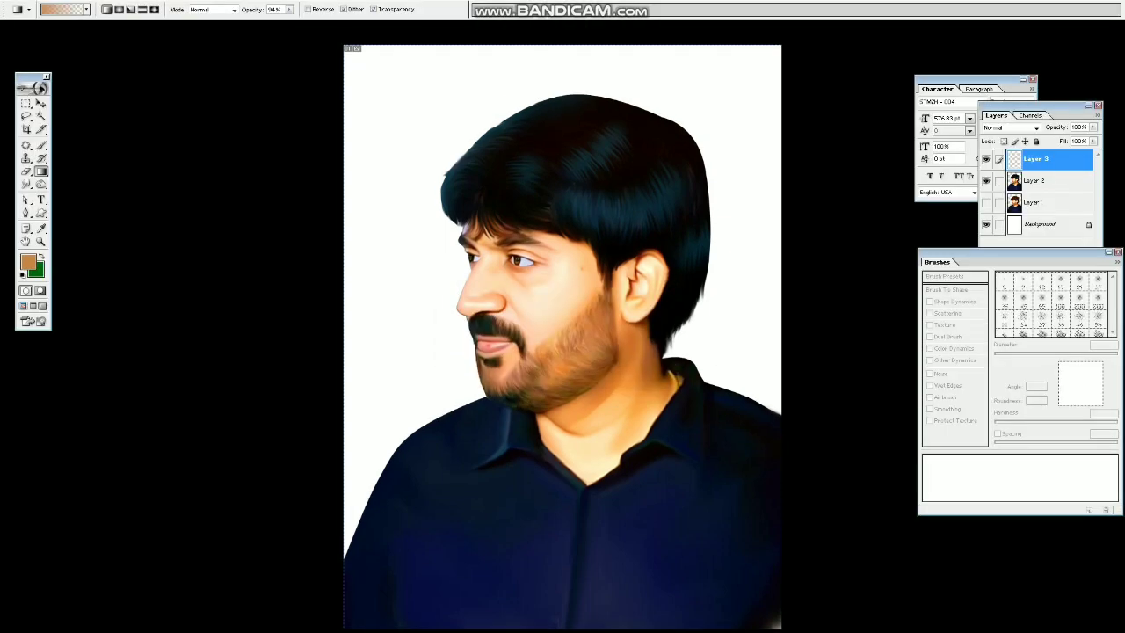
pyautogui.click(29, 262)
pyautogui.click(844, 284)
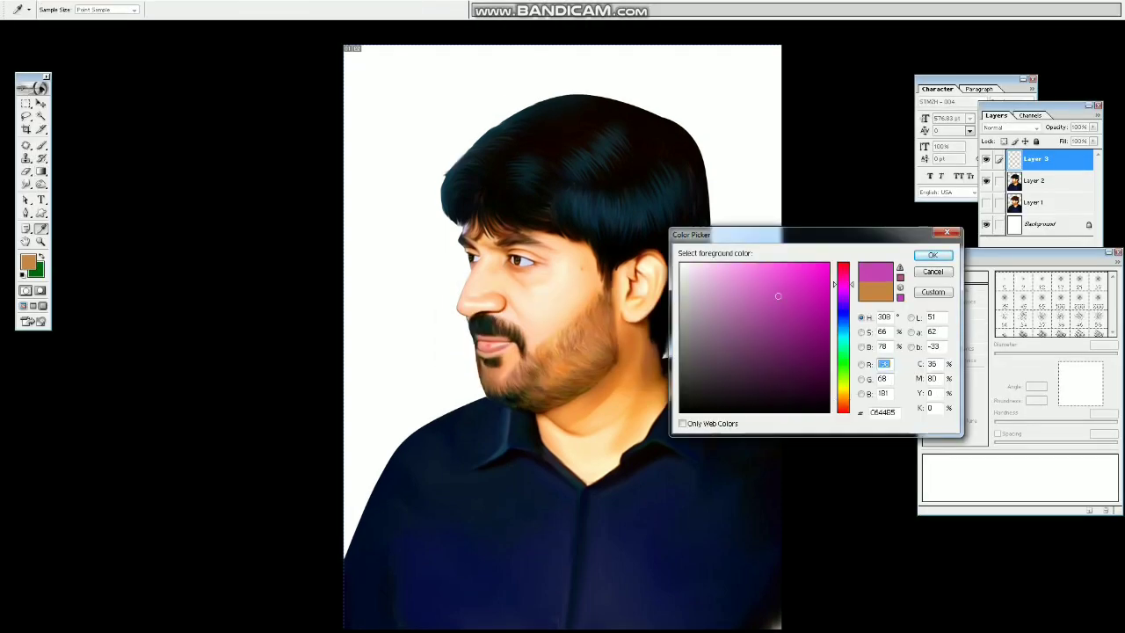
pyautogui.press('Return')
pyautogui.press('g')
pyautogui.hotkey('ctrl', '-')
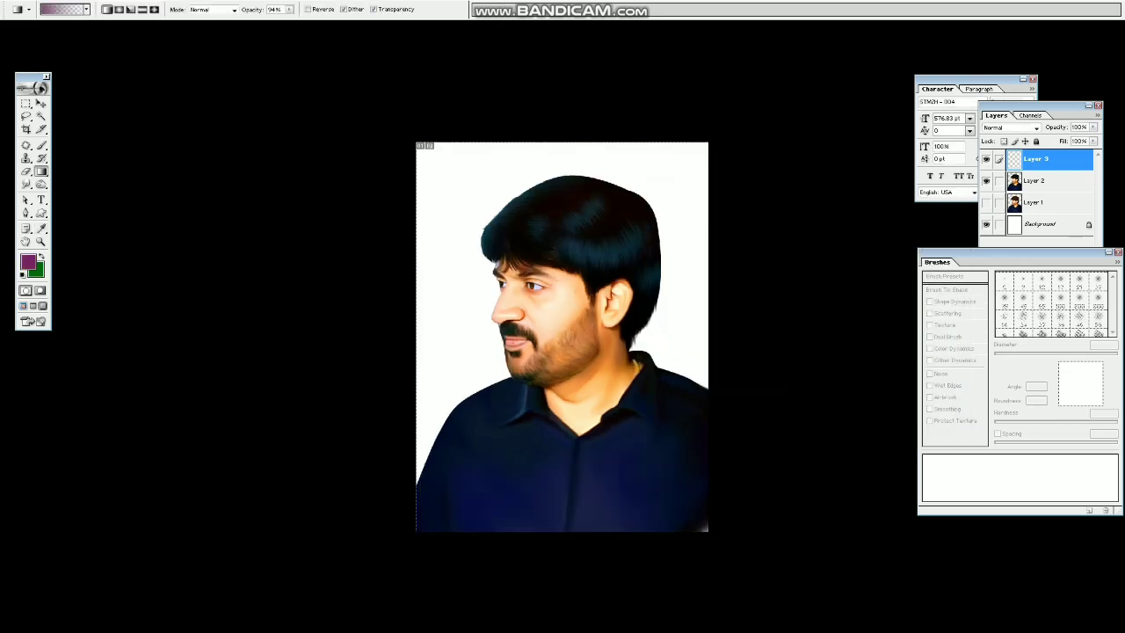
pyautogui.moveTo(530, 142); pyautogui.dragTo(530, 142)
pyautogui.press('v')
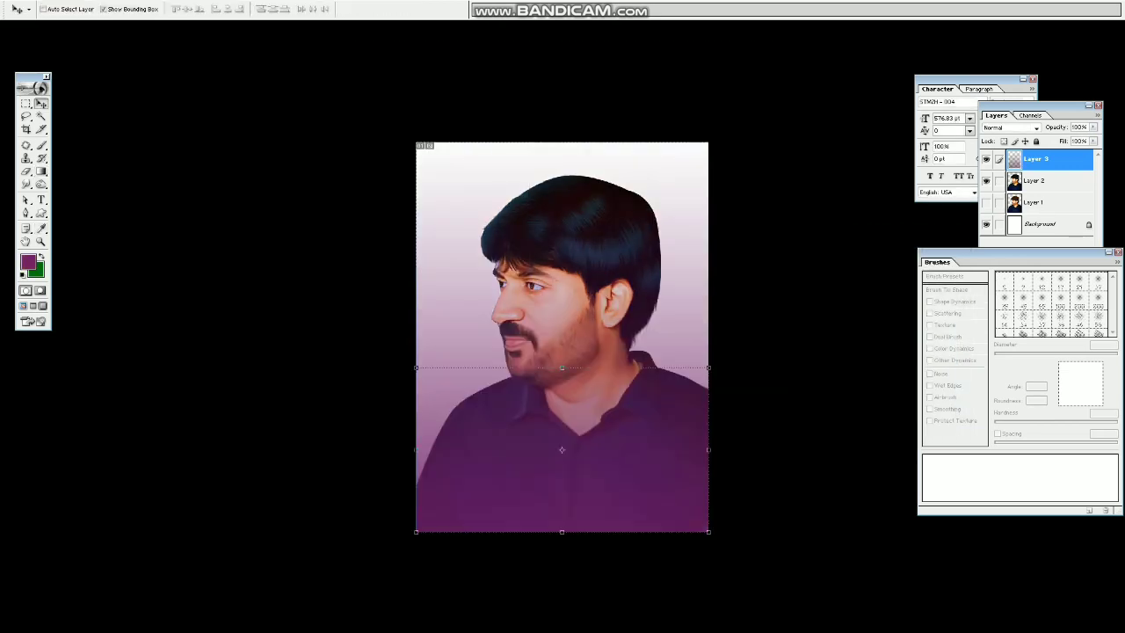
pyautogui.hotkey('ctrl', '[')
pyautogui.hotkey('ctrl', '[')
# Step: Set the foreground colour to brown 714A20 and draw a diagonal gradient from the upper-left corner of the background
pyautogui.click(29, 262)
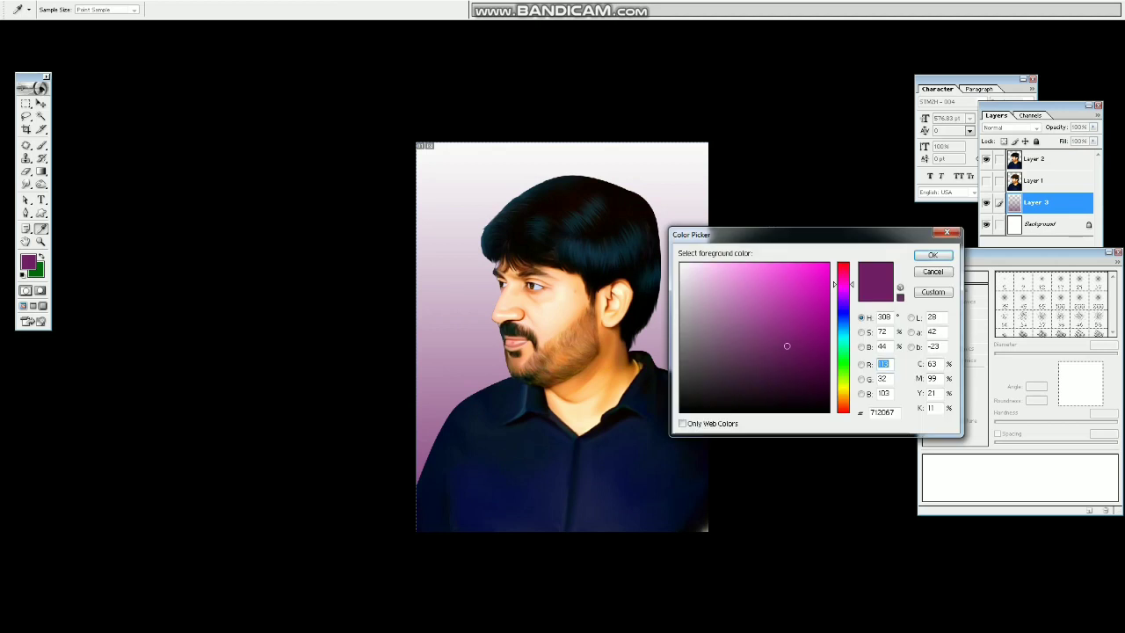
pyautogui.click(842, 399)
pyautogui.press('Return')
pyautogui.press('g')
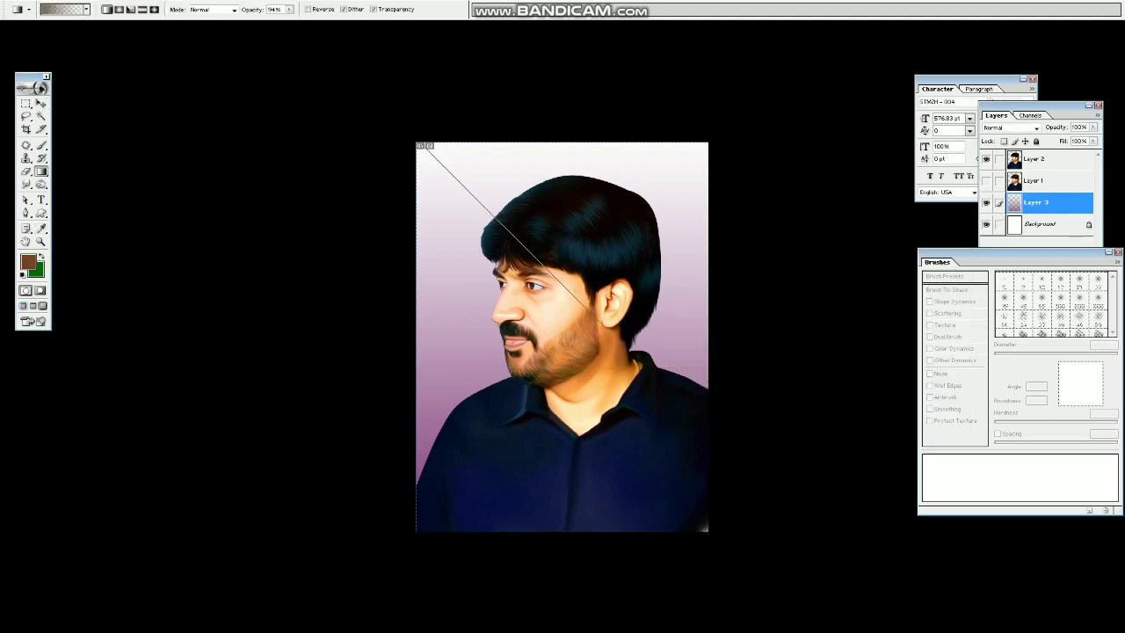
pyautogui.moveTo(598, 318); pyautogui.dragTo(597, 318)
# Step: Add a slate-blue diagonal gradient from the upper-right corner of the background and compare it with the previous state
pyautogui.click(29, 262)
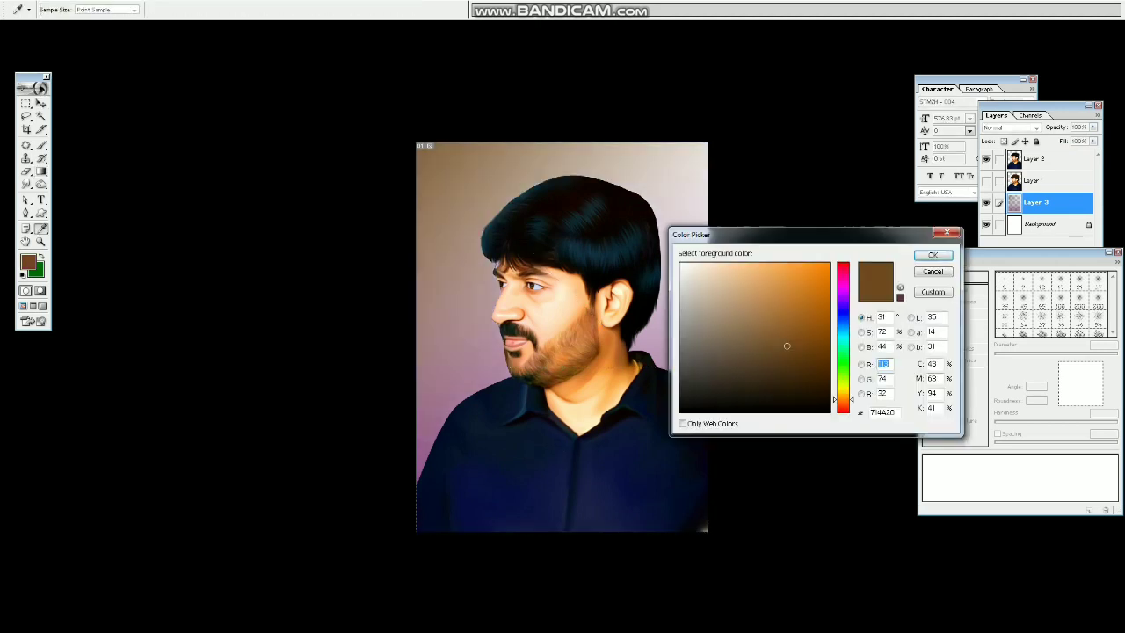
pyautogui.click(843, 325)
pyautogui.click(932, 254)
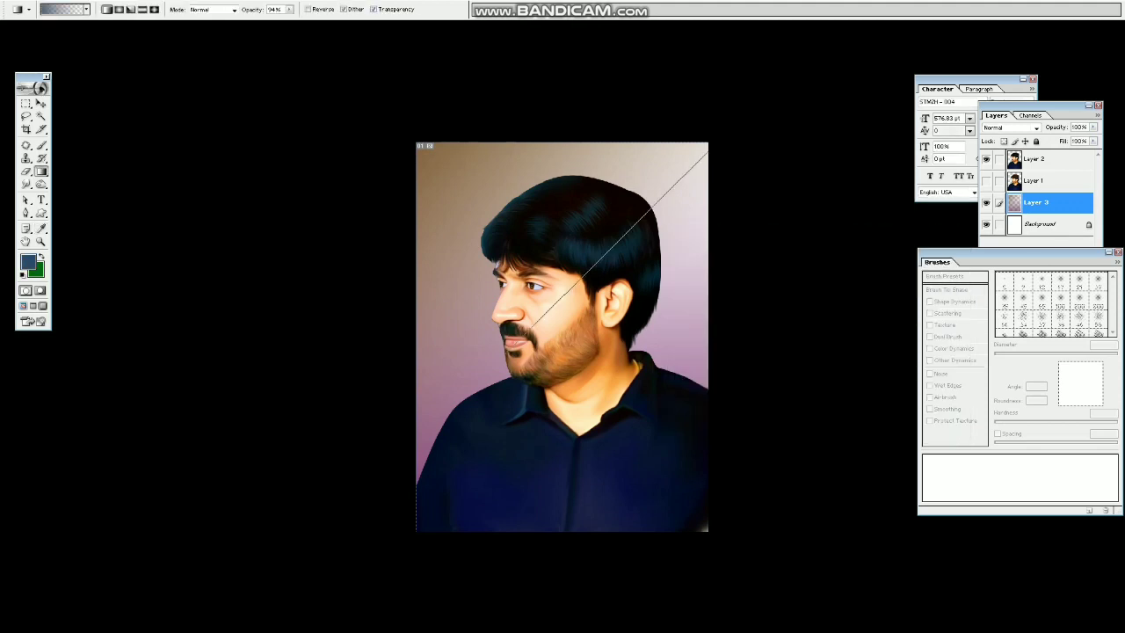
pyautogui.moveTo(532, 329); pyautogui.dragTo(531, 330)
pyautogui.hotkey('ctrl', 'z')
pyautogui.hotkey('ctrl', 'z')
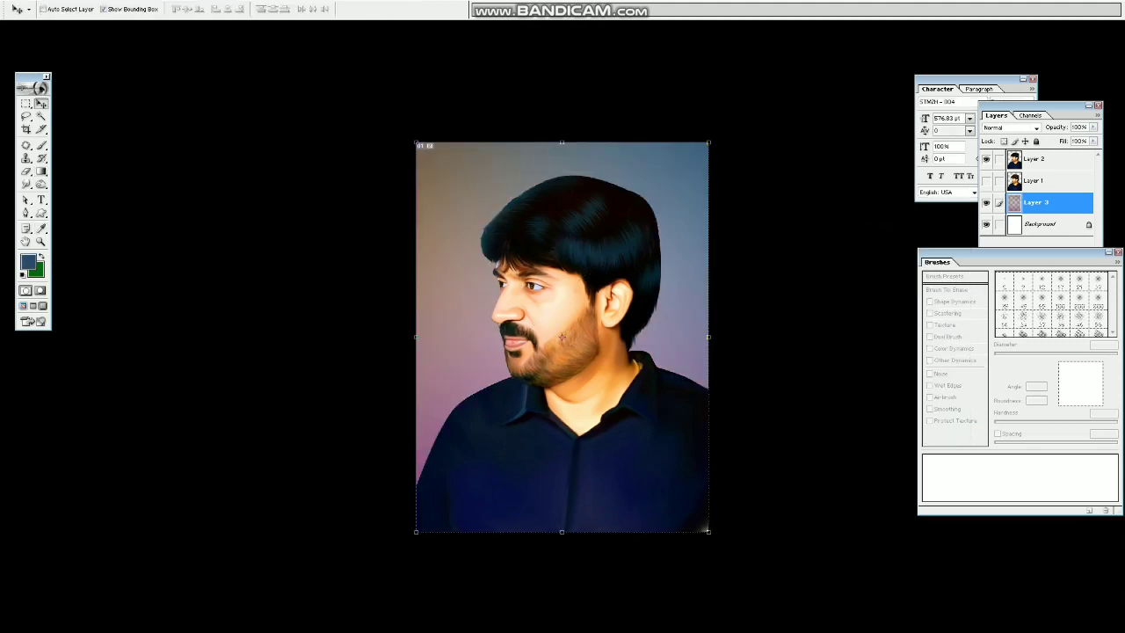
# Step: Set the foreground colour to olive green and draw a horizontal gradient inward from the background's left edge
pyautogui.click(28, 262)
pyautogui.click(842, 375)
pyautogui.press('Return')
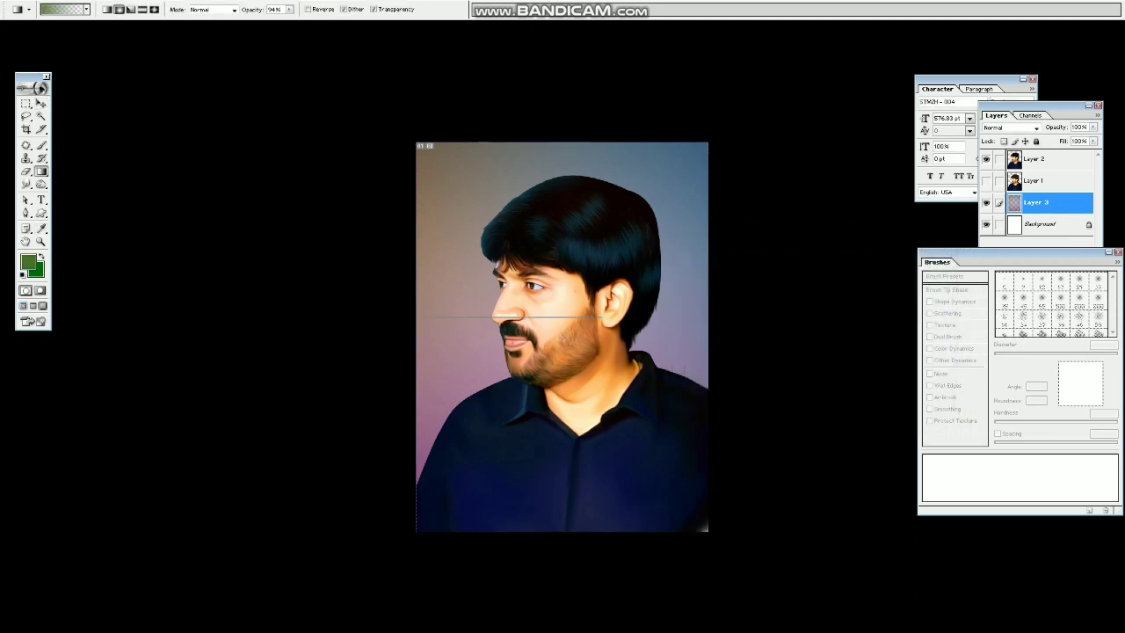
pyautogui.moveTo(599, 317); pyautogui.dragTo(598, 318)
pyautogui.press('v')
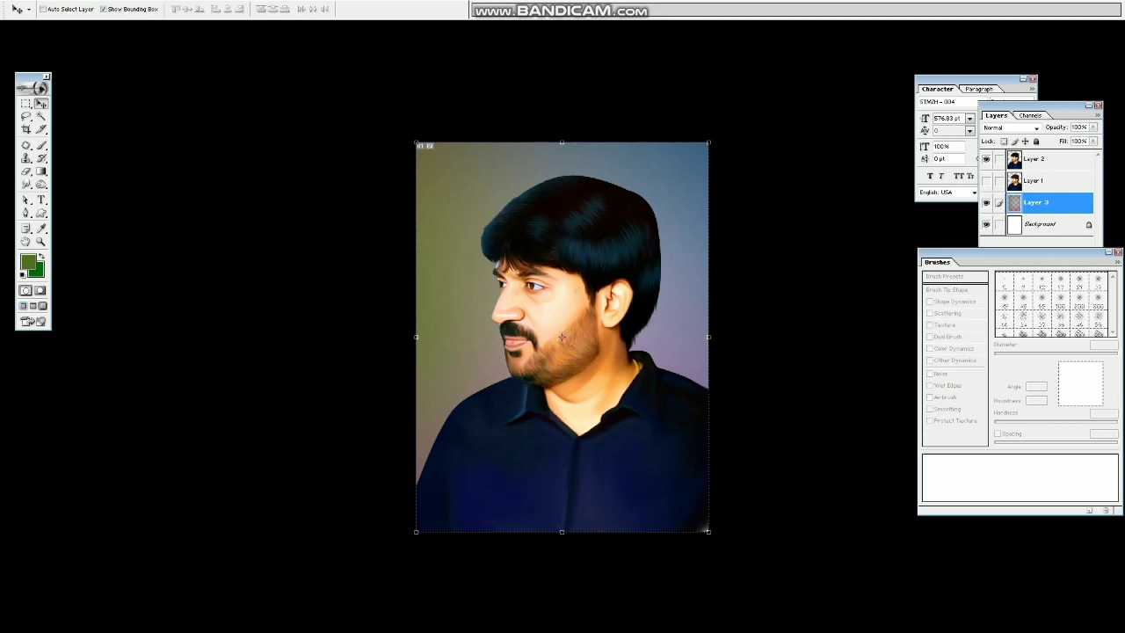
# Step: Draw a horizontal purple gradient inward from the background's right edge and compare it with the previous state
pyautogui.click(28, 262)
pyautogui.click(842, 284)
pyautogui.press('Return')
pyautogui.press('g')
pyautogui.moveTo(684, 308); pyautogui.dragTo(495, 308)
pyautogui.press('v')
pyautogui.hotkey('ctrl', 'z')
pyautogui.hotkey('ctrl', 'z')
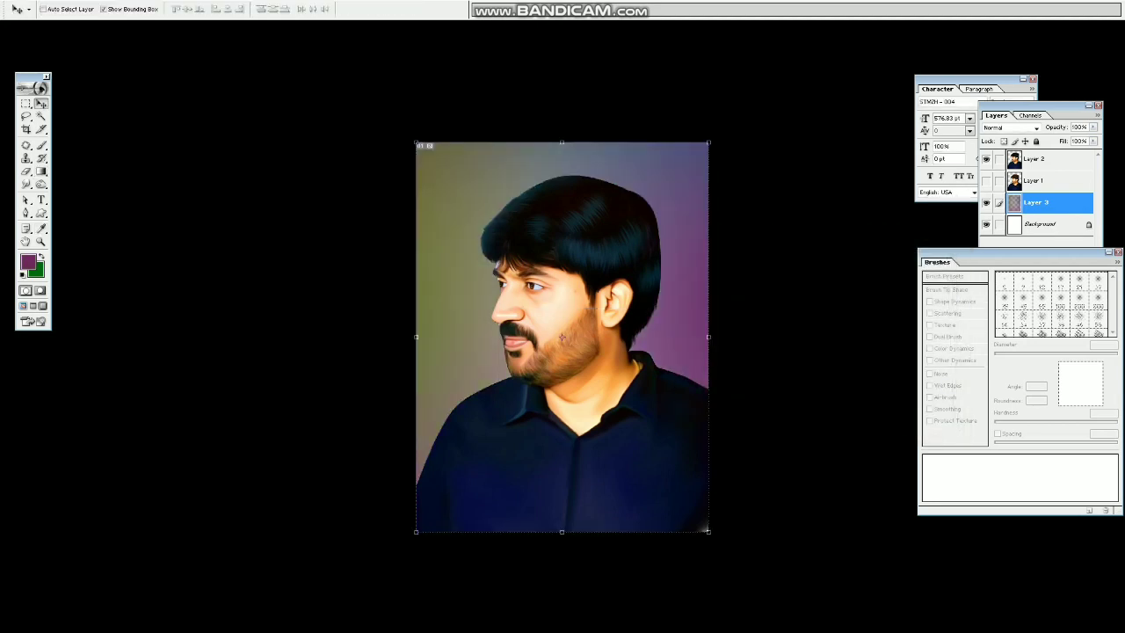
# Step: Examine the blended background around the head and shoulders up close and at full view
pyautogui.press('b')
pyautogui.press('z')
pyautogui.moveTo(422, 185); pyautogui.dragTo(710, 387)
pyautogui.press('v')
pyautogui.hotkey('ctrl', '-')
pyautogui.hotkey('ctrl', '-')
pyautogui.hotkey('ctrl', '-')
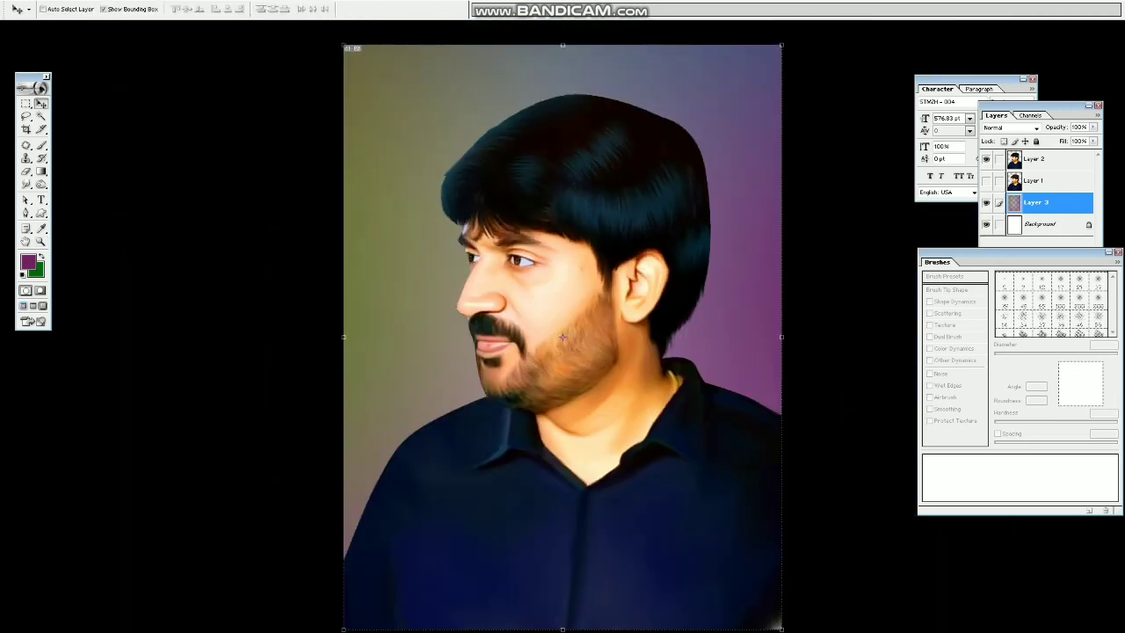
pyautogui.press('z')
pyautogui.press('v')
# Step: Set the foreground colour to orange FFA200 and add a new layer above the portrait in Layer 2
pyautogui.rightClick(607, 337)
pyautogui.click(637, 344)
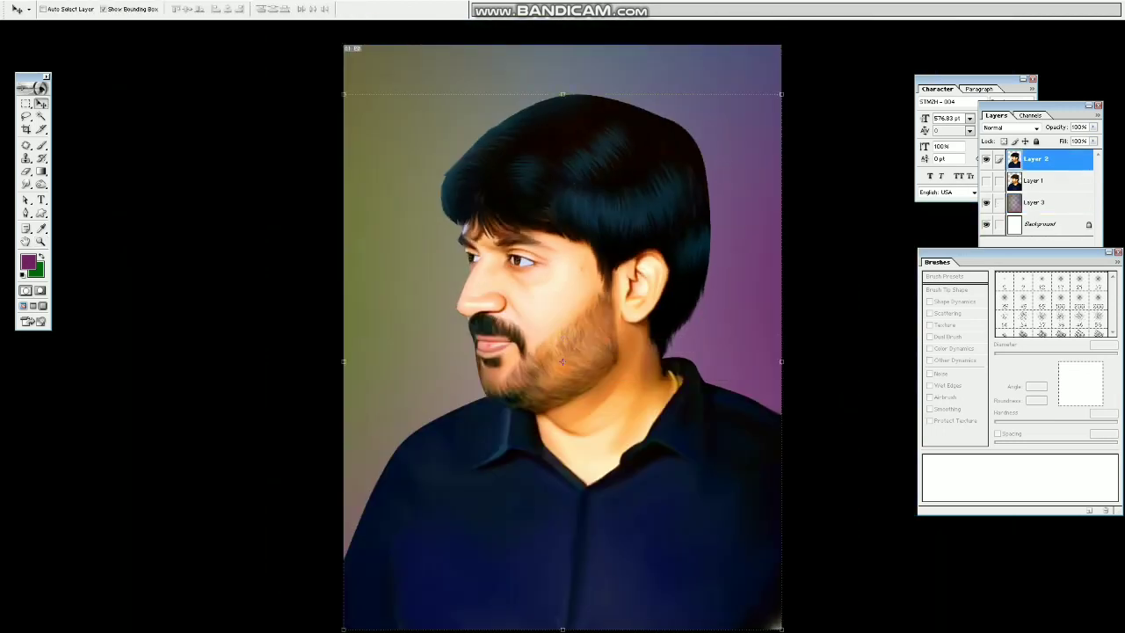
pyautogui.click(29, 262)
pyautogui.click(680, 264)
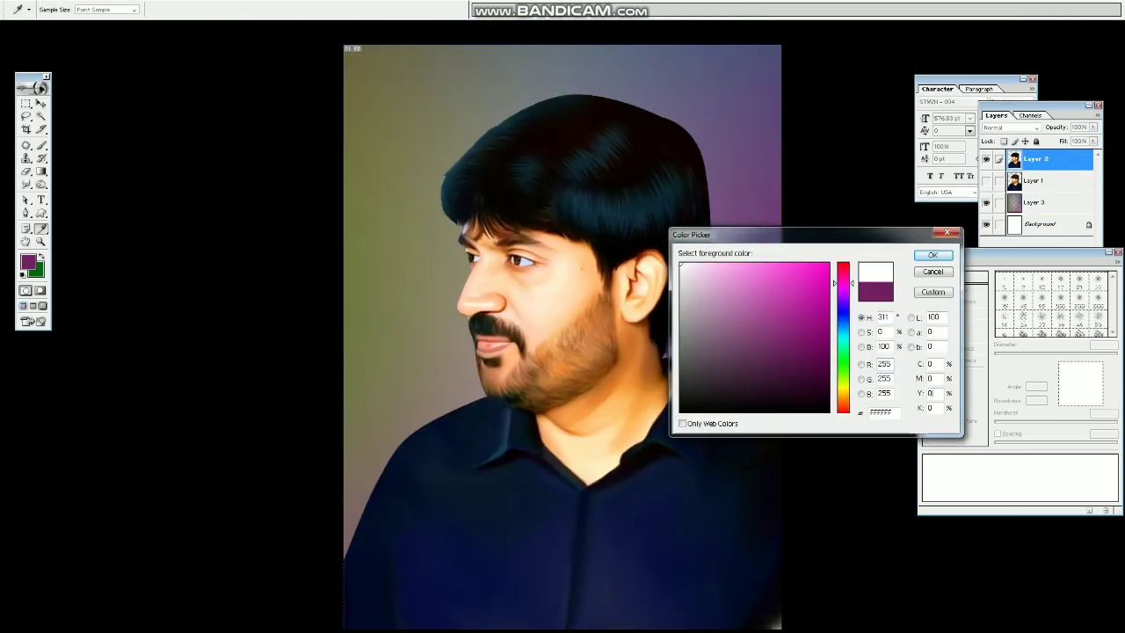
pyautogui.click(843, 399)
pyautogui.click(842, 403)
pyautogui.click(843, 397)
pyautogui.click(828, 264)
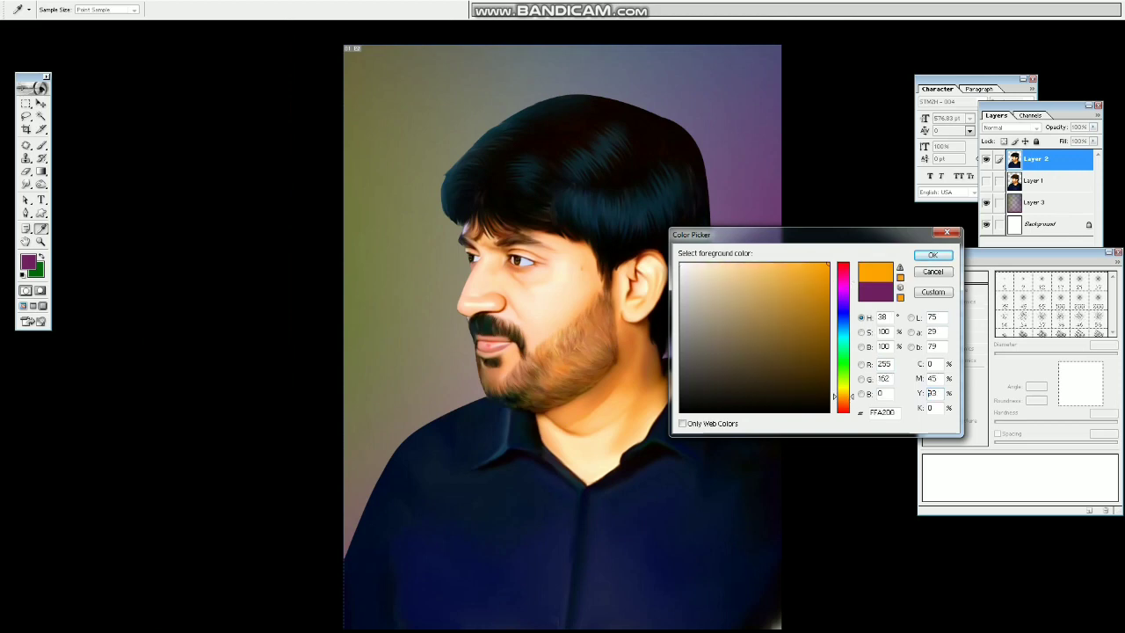
pyautogui.press('Return')
pyautogui.hotkey('ctrl', 'shift', 'alt', 'n')
# Step: Enlarge the soft round brush to 2500 px and move the empty Layer 4 beneath the portrait layers
pyautogui.press('b')
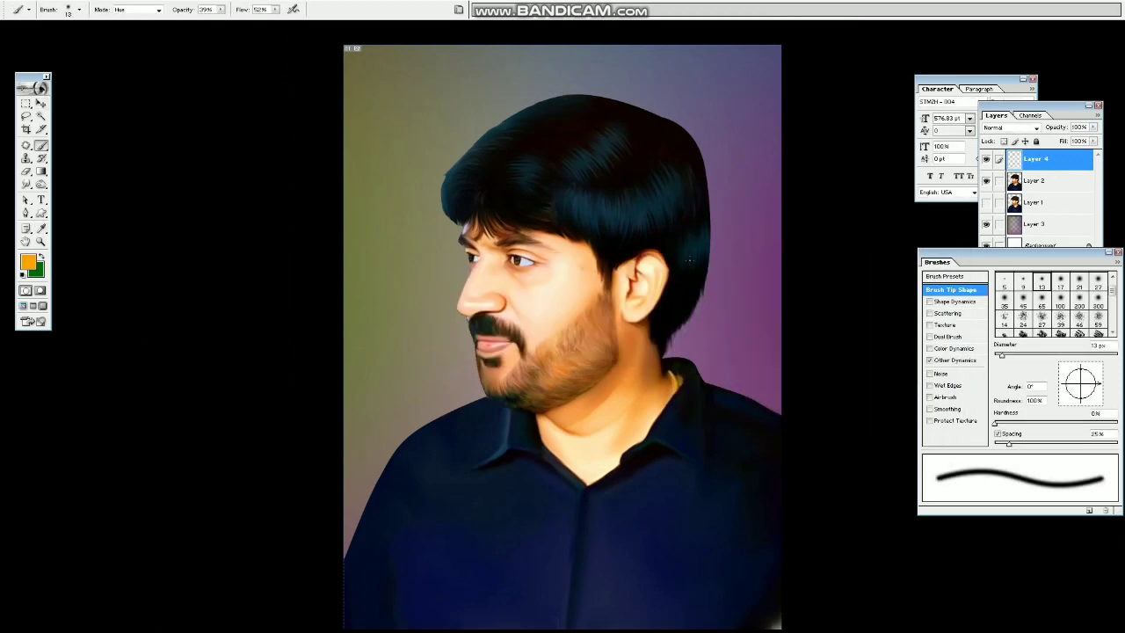
pyautogui.press(']')
pyautogui.press(']')
pyautogui.press(']')
pyautogui.press(']')
pyautogui.press(']')
pyautogui.press(']')
pyautogui.press(']')
pyautogui.press(']')
pyautogui.press(']')
pyautogui.press(']')
pyautogui.press(']')
pyautogui.press(']')
pyautogui.press(']')
pyautogui.press(']')
pyautogui.press(']')
pyautogui.press(']')
pyautogui.press(']')
pyautogui.press(']')
pyautogui.press(']')
pyautogui.press(']')
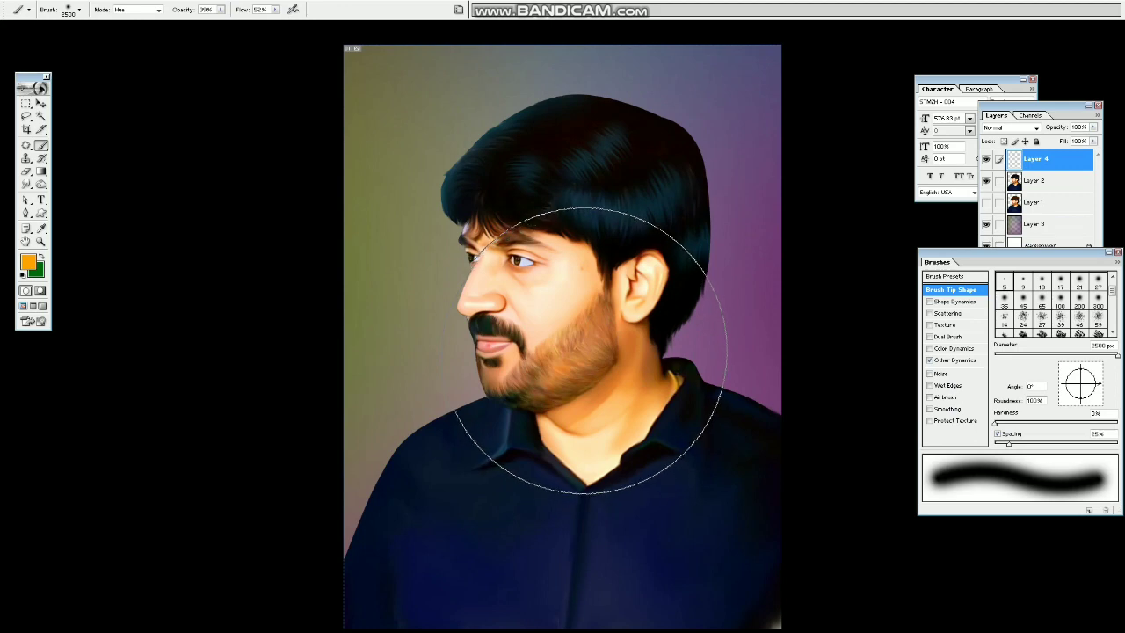
pyautogui.press('v')
pyautogui.hotkey('ctrl', '[')
pyautogui.hotkey('ctrl', '[')
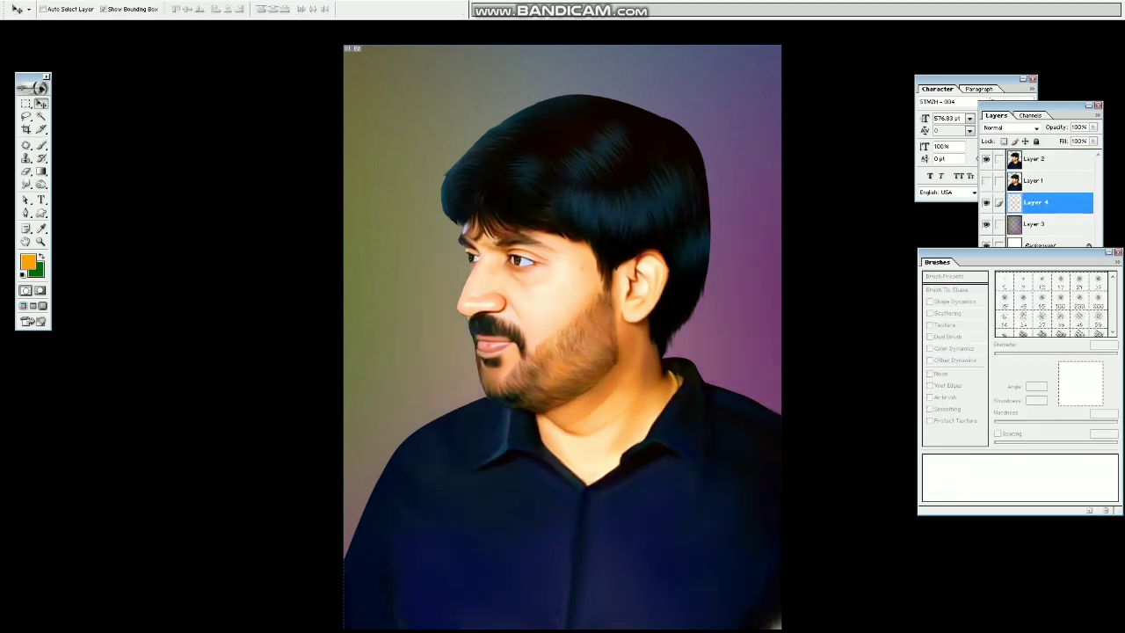
# Step: Paint a soft orange glow behind the neck on Layer 4 with the 2500 px brush at 100% opacity and flow
pyautogui.press('b')
pyautogui.click(220, 9)
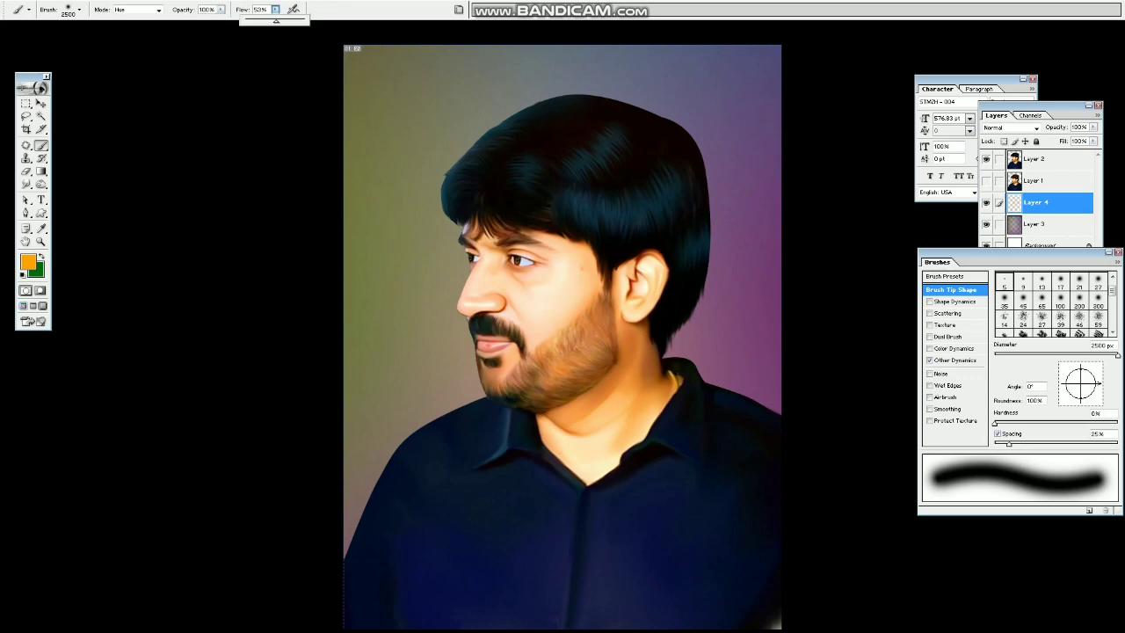
pyautogui.moveTo(276, 20); pyautogui.dragTo(306, 20)
pyautogui.click(581, 365)
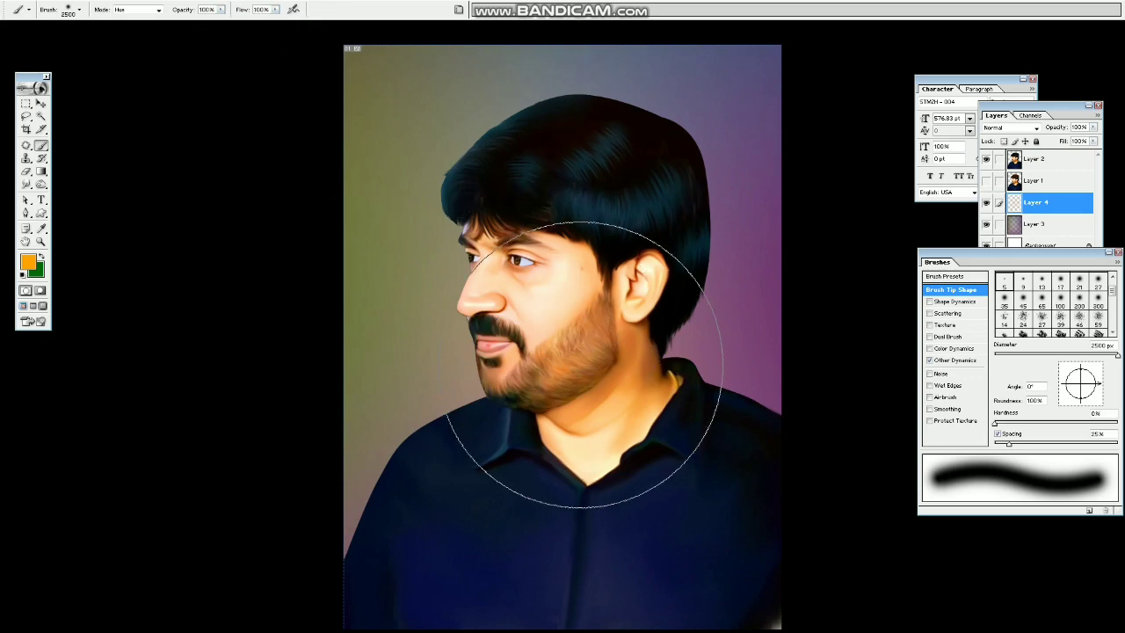
pyautogui.click(583, 363)
pyautogui.press('v')
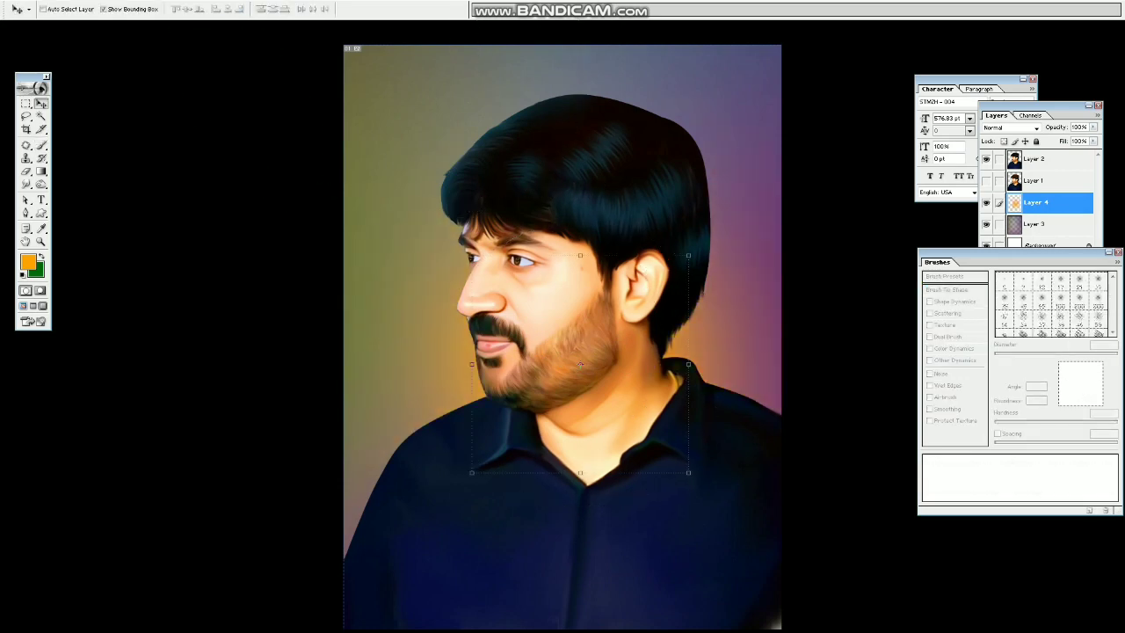
# Step: Scale up the orange glow on Layer 4 and set the foreground colour to yellow FCFF00
pyautogui.moveTo(688, 256); pyautogui.dragTo(744, 200)
pyautogui.press('Return')
pyautogui.click(29, 262)
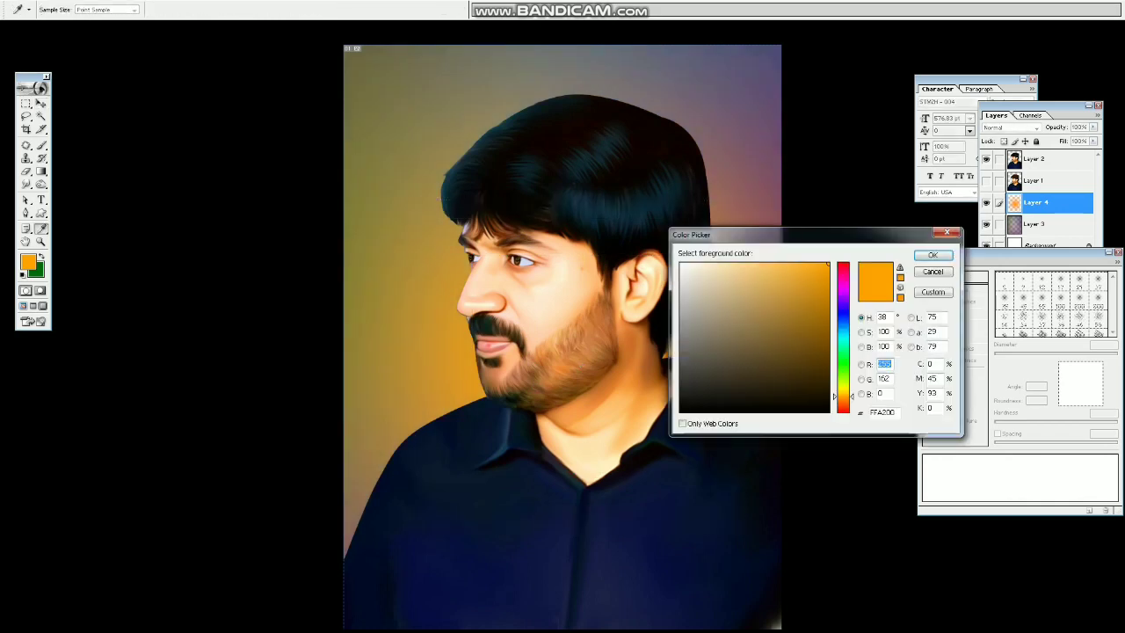
pyautogui.click(843, 386)
pyautogui.press('Return')
pyautogui.press('v')
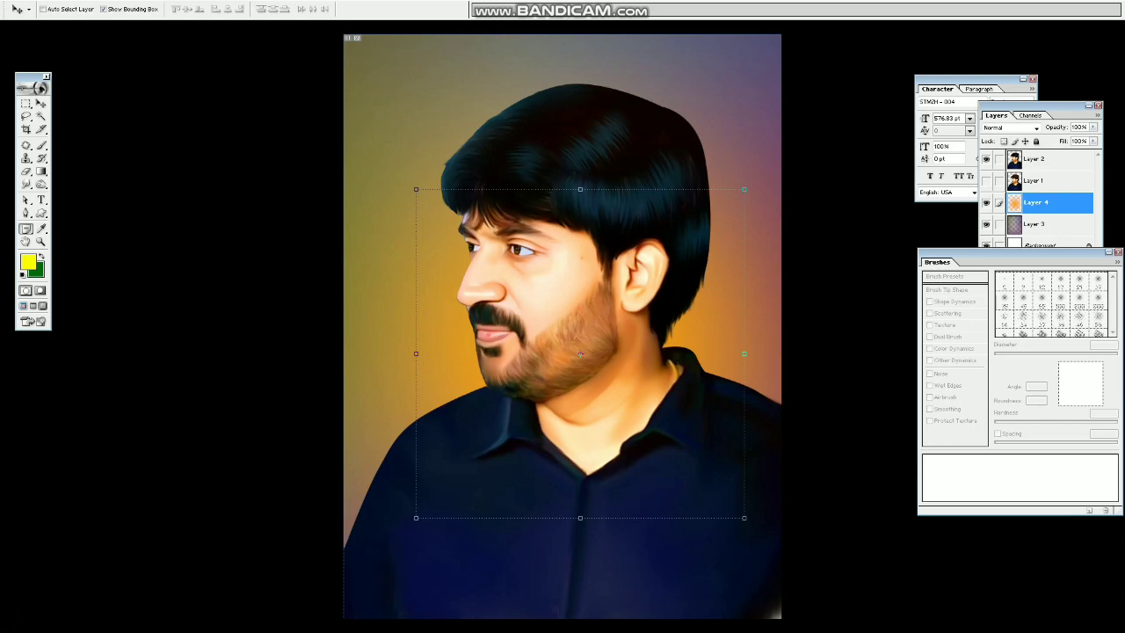
# Step: Paint a soft yellow glow over the centre of the orange one on Layer 4, reducing the brush to 1900 px
pyautogui.press('b')
pyautogui.click(577, 294)
pyautogui.press('[')
pyautogui.press('[')
pyautogui.press('[')
pyautogui.press('[')
pyautogui.press('[')
pyautogui.press('[')
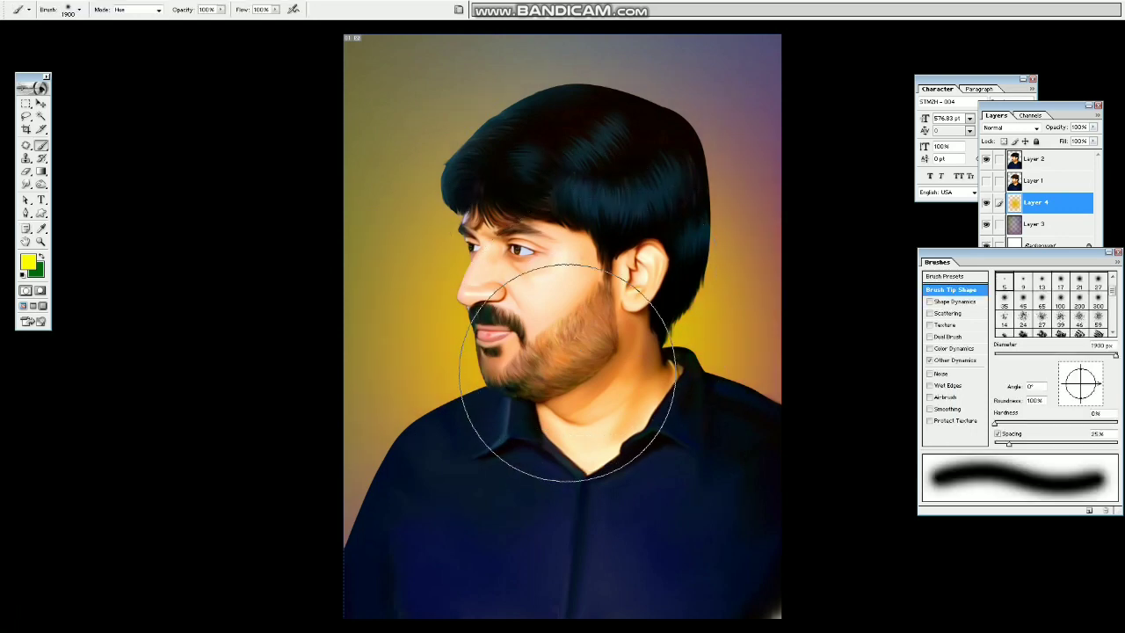
pyautogui.press('v')
# Step: Try different blend modes on the glow in Layer 4 and settle on Overlay
pyautogui.hotkey('shift', 'alt', 'u')
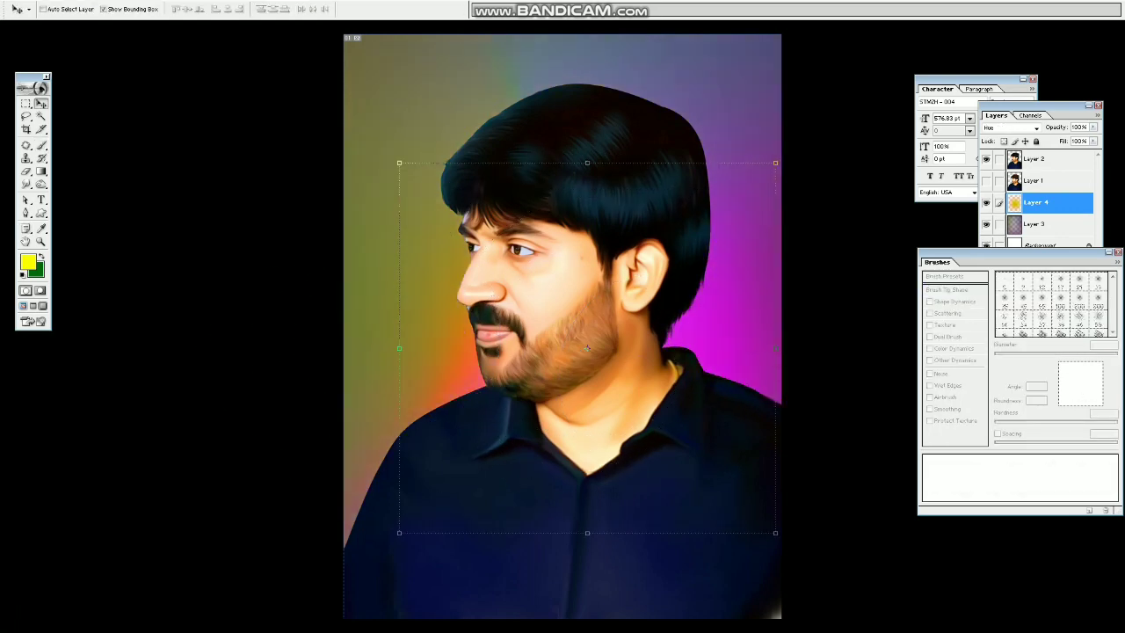
pyautogui.hotkey('shift', '-')
pyautogui.hotkey('shift', '-')
pyautogui.hotkey('shift', '-')
pyautogui.hotkey('shift', '-')
pyautogui.hotkey('shift', '-')
pyautogui.hotkey('shift', '-')
pyautogui.hotkey('shift', '-')
pyautogui.hotkey('shift', '-')
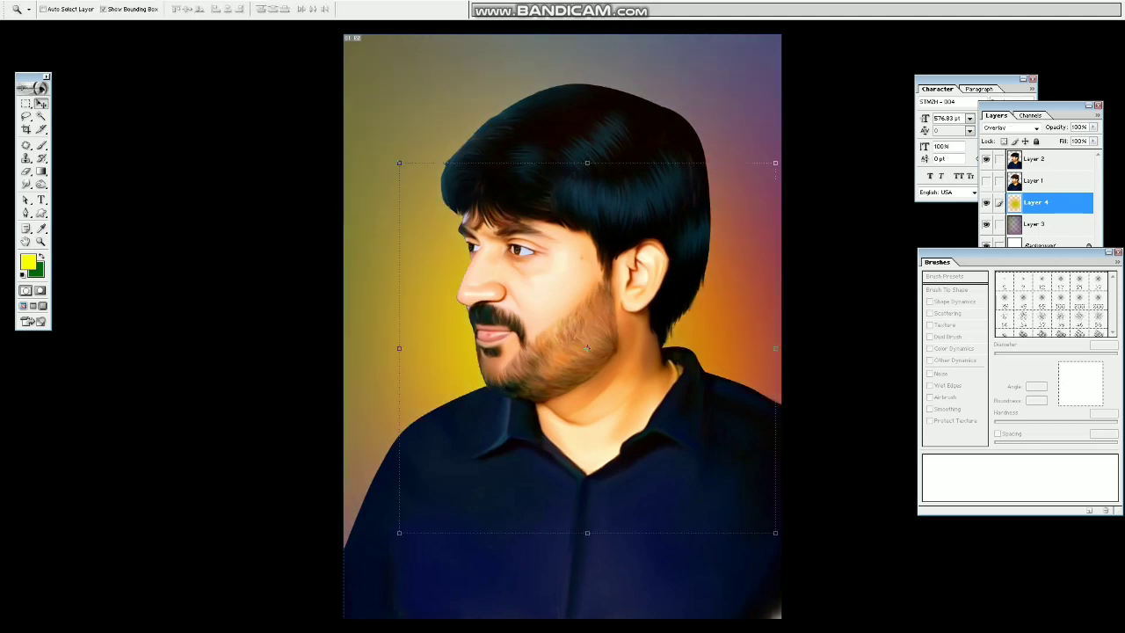
# Step: Load the silhouette of the portrait on Layer 2 as a selection
pyautogui.rightClick(559, 279)
pyautogui.click(588, 286)
pyautogui.hotkey('alt', 's')
pyautogui.press('o')
pyautogui.press('Return')
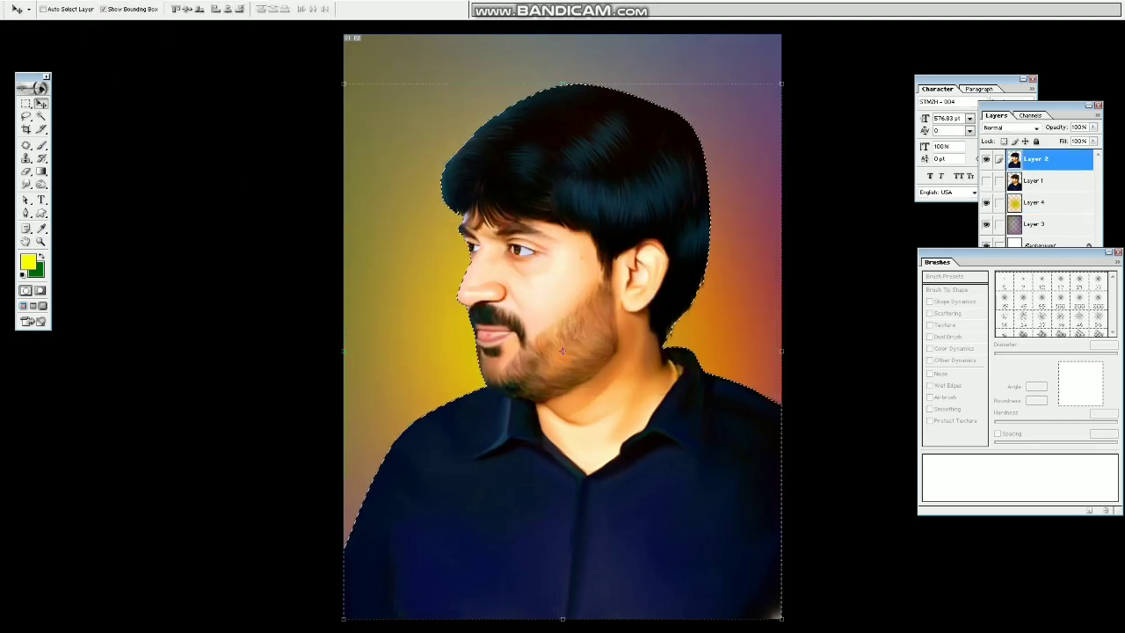
# Step: Add a new layer above the portrait and stroke the figure's selection outline in yellow on it
pyautogui.hotkey('ctrl', 'shift', 'n')
pyautogui.press('Return')
pyautogui.hotkey('alt', 'e')
pyautogui.press('s')
pyautogui.press('Return')
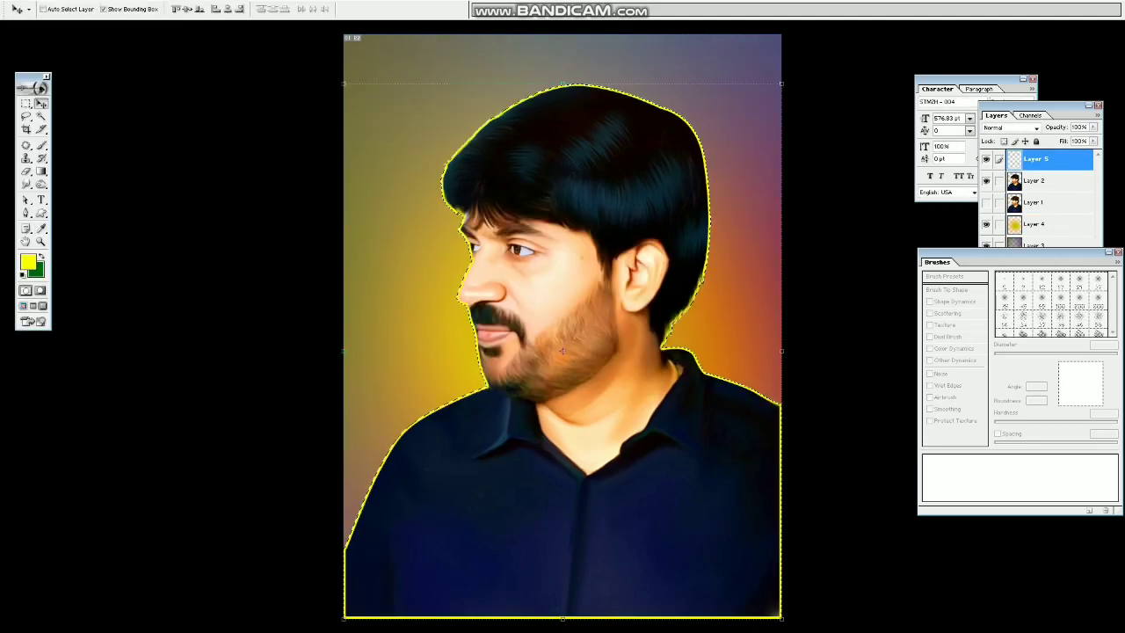
# Step: Soften the yellow outline on Layer 5 inside the selection with a moderate Gaussian Blur
pyautogui.moveTo(511, 97); pyautogui.dragTo(778, 248)
pyautogui.hotkey('alt', 't')
pyautogui.press('b')
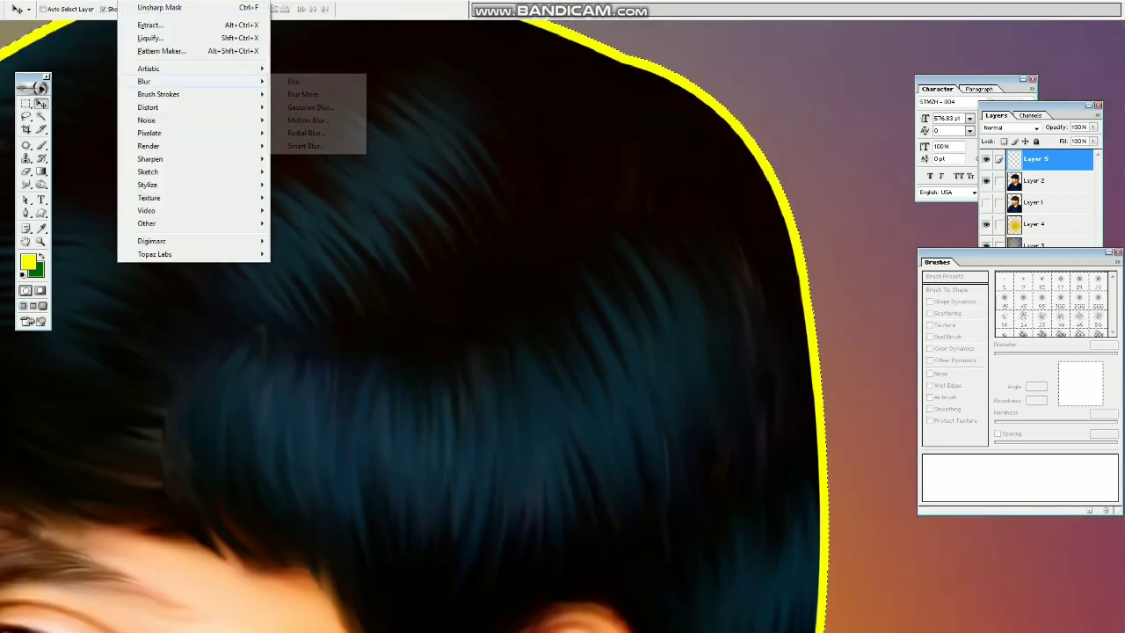
pyautogui.press('g')
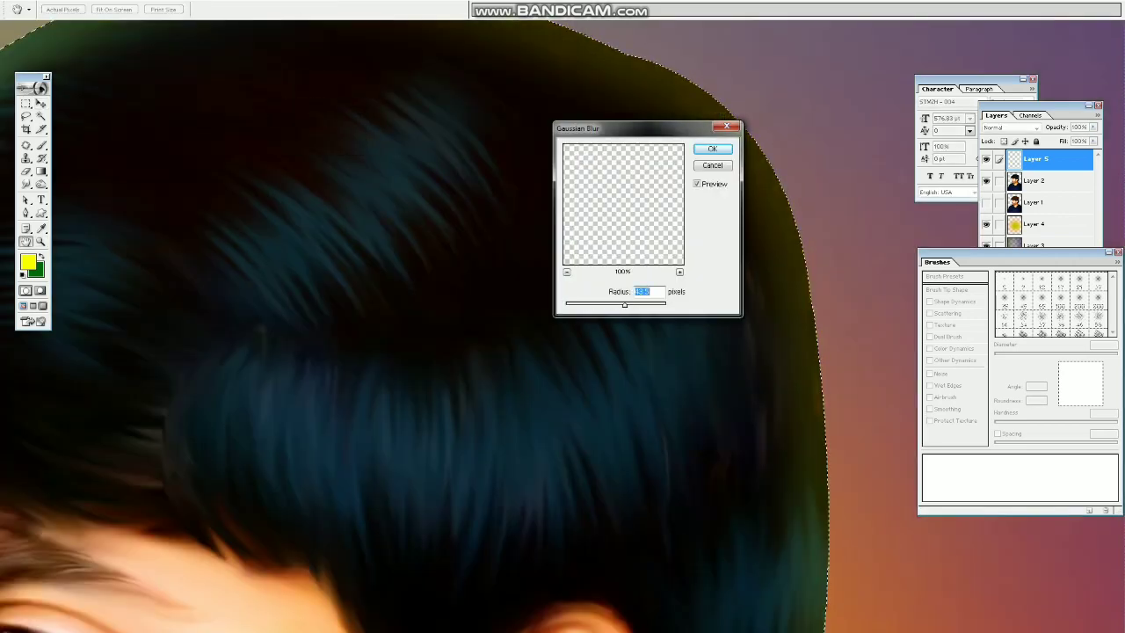
pyautogui.moveTo(625, 305); pyautogui.dragTo(610, 305)
pyautogui.press('Return')
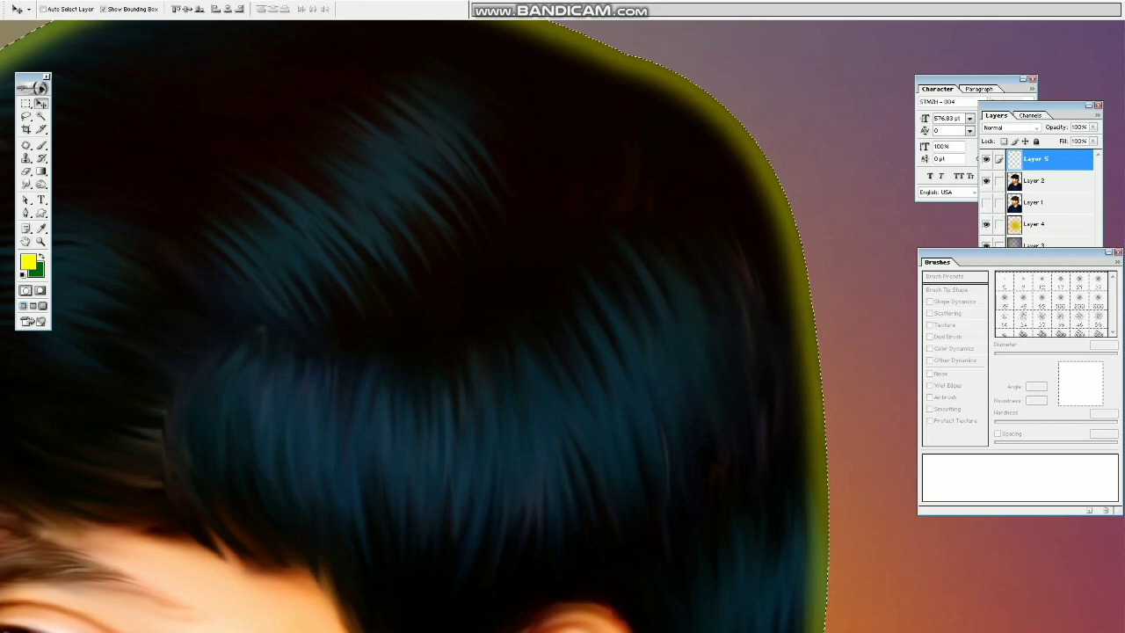
# Step: Try Overlay and other blend modes on the blurred outline in Layer 5, and return it to Normal
pyautogui.click(1024, 128)
pyautogui.press('Return')
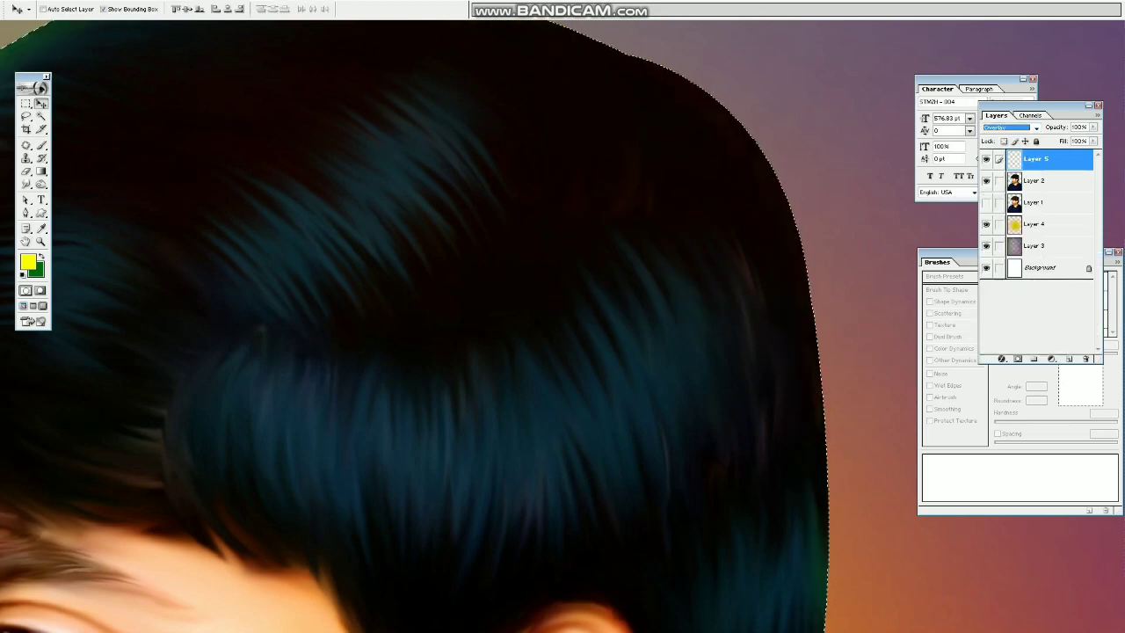
pyautogui.press('Up')
pyautogui.press('Up')
pyautogui.press('Up')
pyautogui.press('Up')
pyautogui.press('Up')
pyautogui.press('Up')
pyautogui.press('Up')
pyautogui.press('Up')
pyautogui.press('Up')
pyautogui.press('Up')
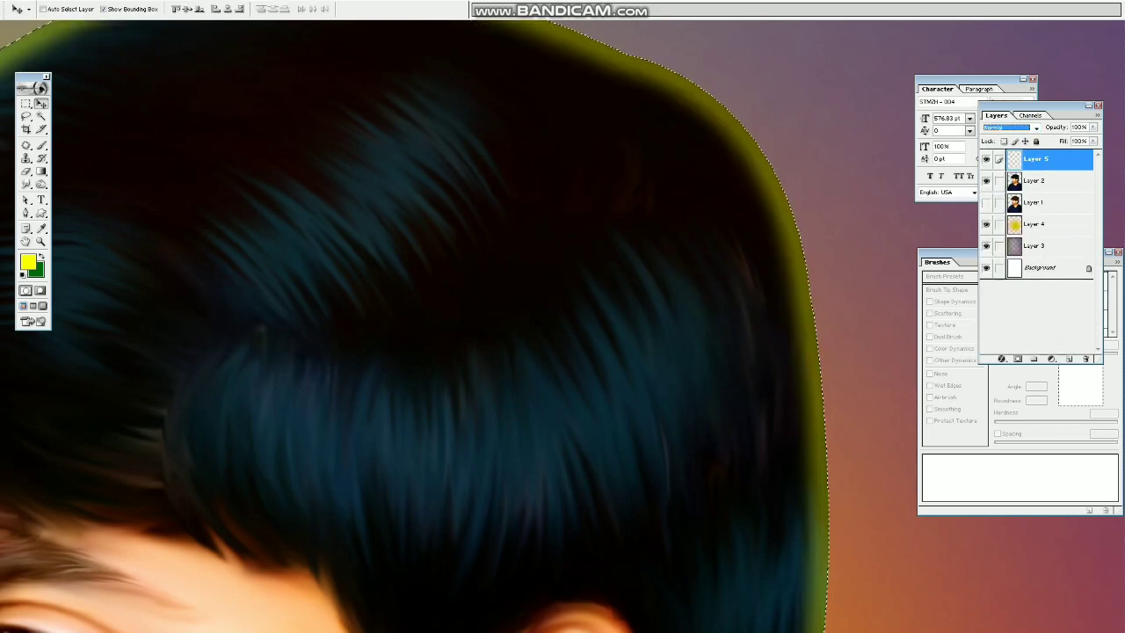
# Step: Lower the opacity of the blurred outline on Layer 5 to 44%
pyautogui.hotkey('ctrl', '0')
pyautogui.press('4')
pyautogui.press('4')
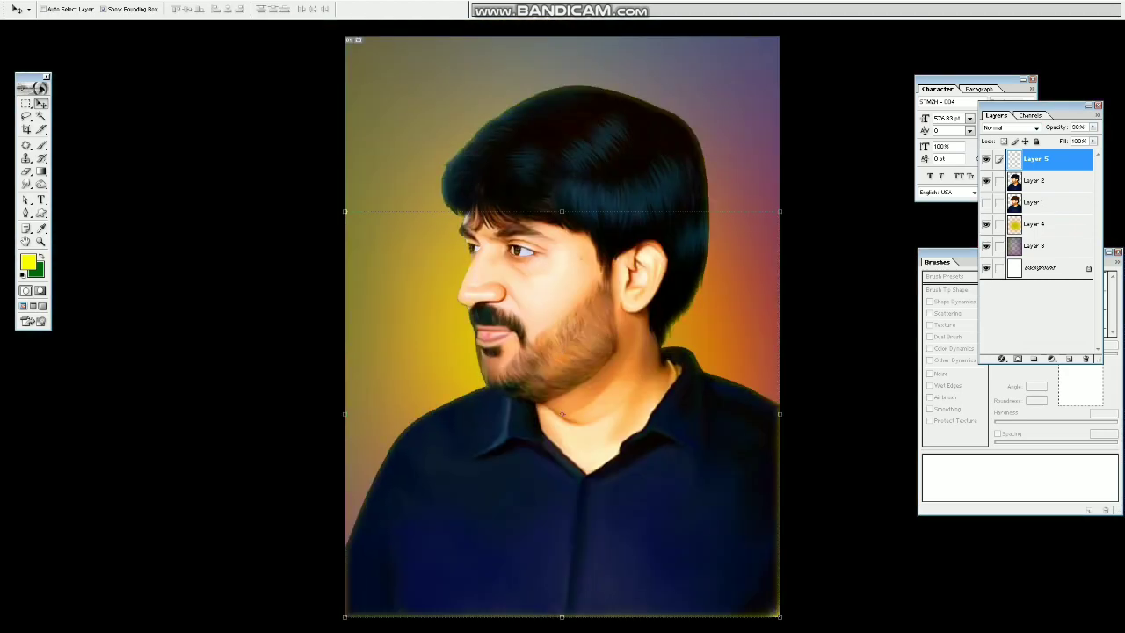
# Step: Erase the yellow outline along the bottom edge of the picture with a soft round eraser enlarged to 2500 px
pyautogui.press('e')
pyautogui.rightClick(392, 272)
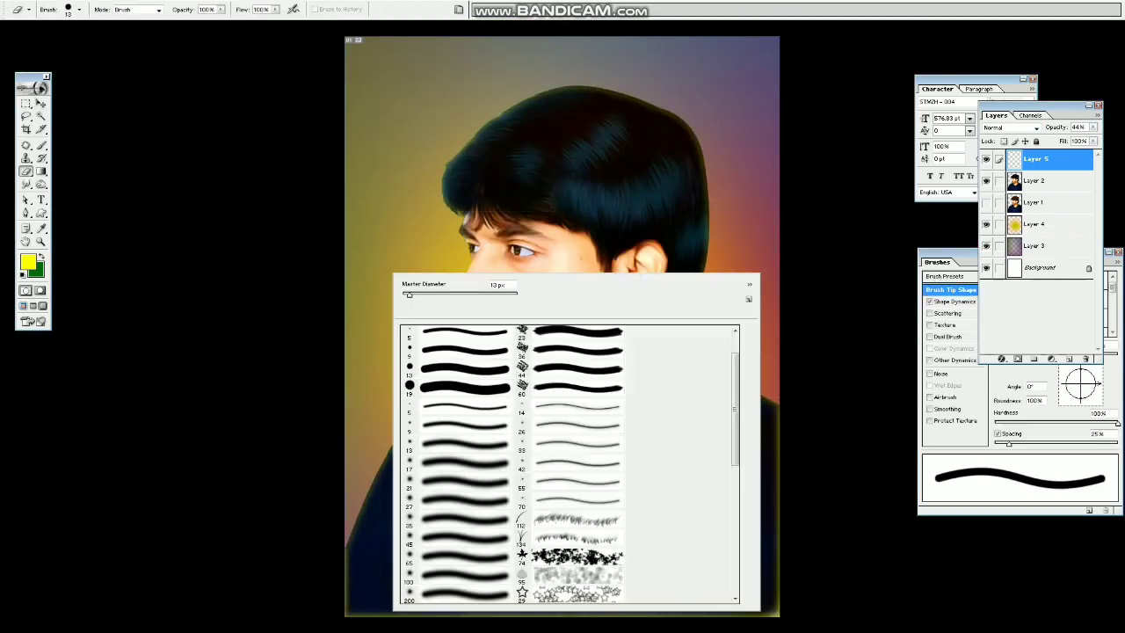
pyautogui.doubleClick(410, 583)
pyautogui.press(']')
pyautogui.press(']')
pyautogui.moveTo(311, 611)
pyautogui.mouseDown()
pyautogui.moveTo(650, 628)
pyautogui.moveTo(830, 523)
pyautogui.mouseUp()
pyautogui.hotkey('ctrl', '-')
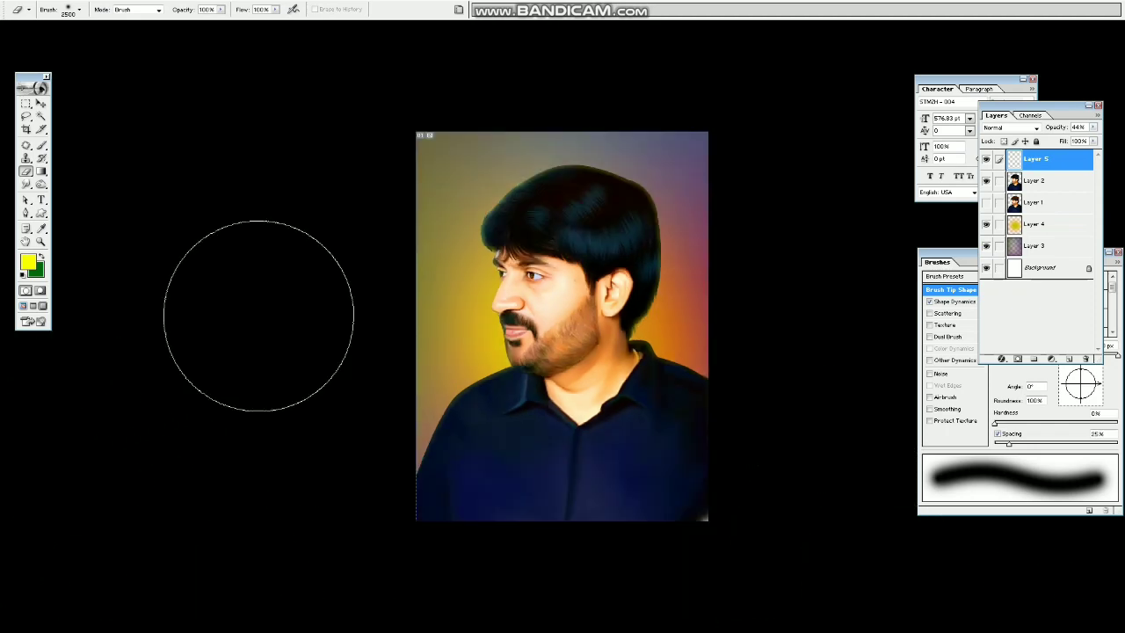
# Step: Examine the whole portrait and its rim glow against the background without the interface, up close and at reduced size
pyautogui.press('z')
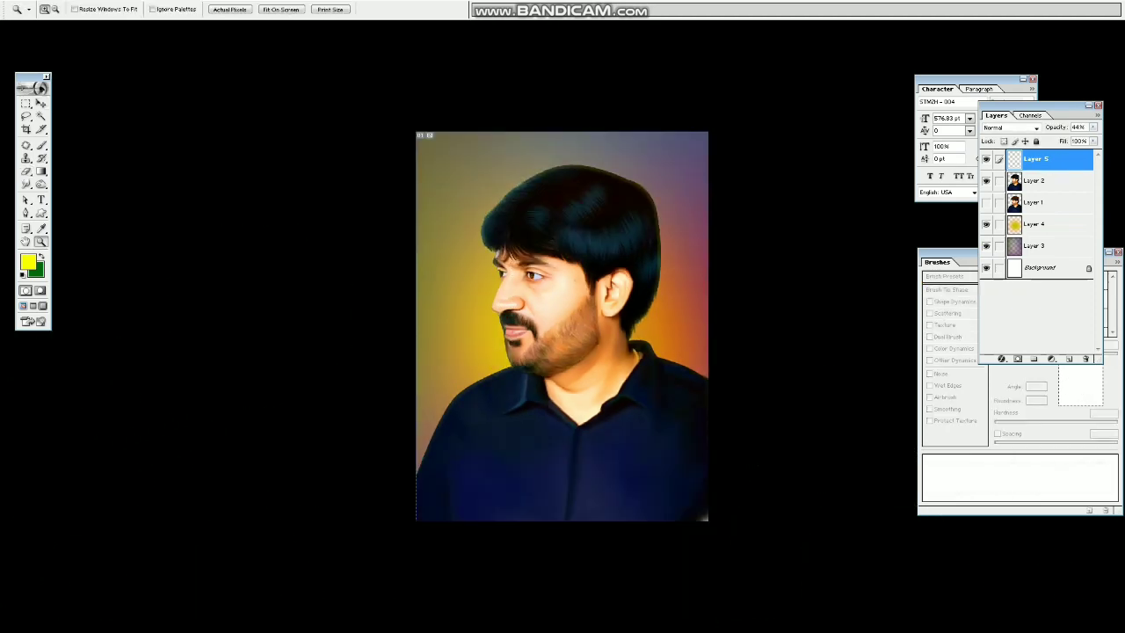
pyautogui.press('v')
pyautogui.press('z')
pyautogui.press('Tab')
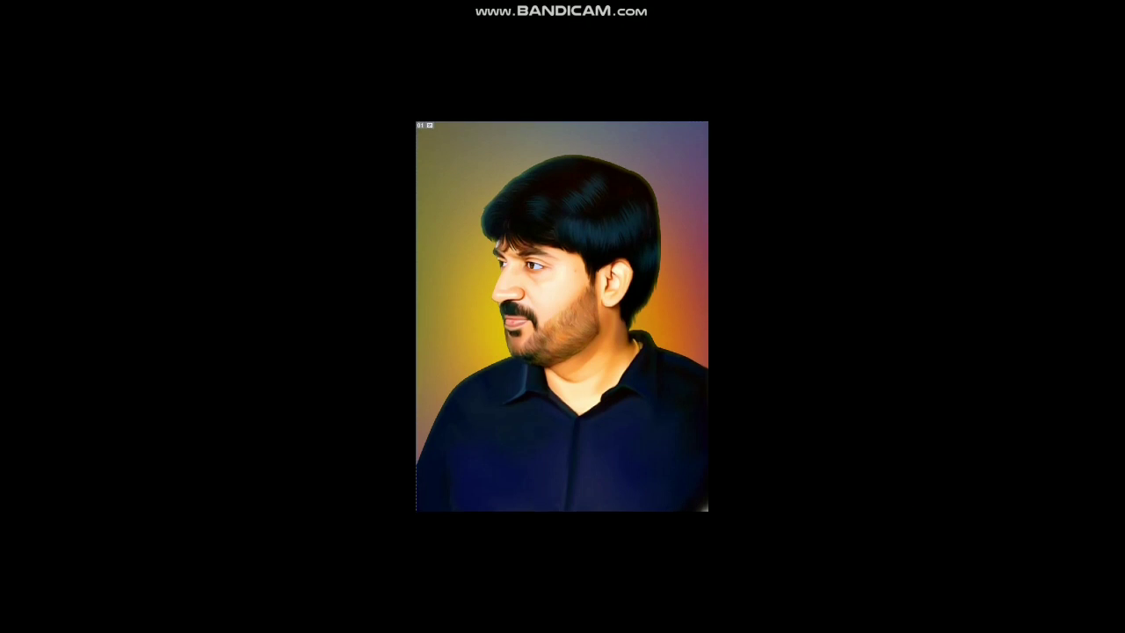
pyautogui.hotkey('ctrl', '+')
pyautogui.hotkey('ctrl', '+')
pyautogui.hotkey('ctrl', '+')
pyautogui.hotkey('ctrl', '-')
pyautogui.hotkey('ctrl', '-')
# Step: Add Layer 6 at the top of the stack and set the foreground colour to a very dark grey
pyautogui.press('Return')
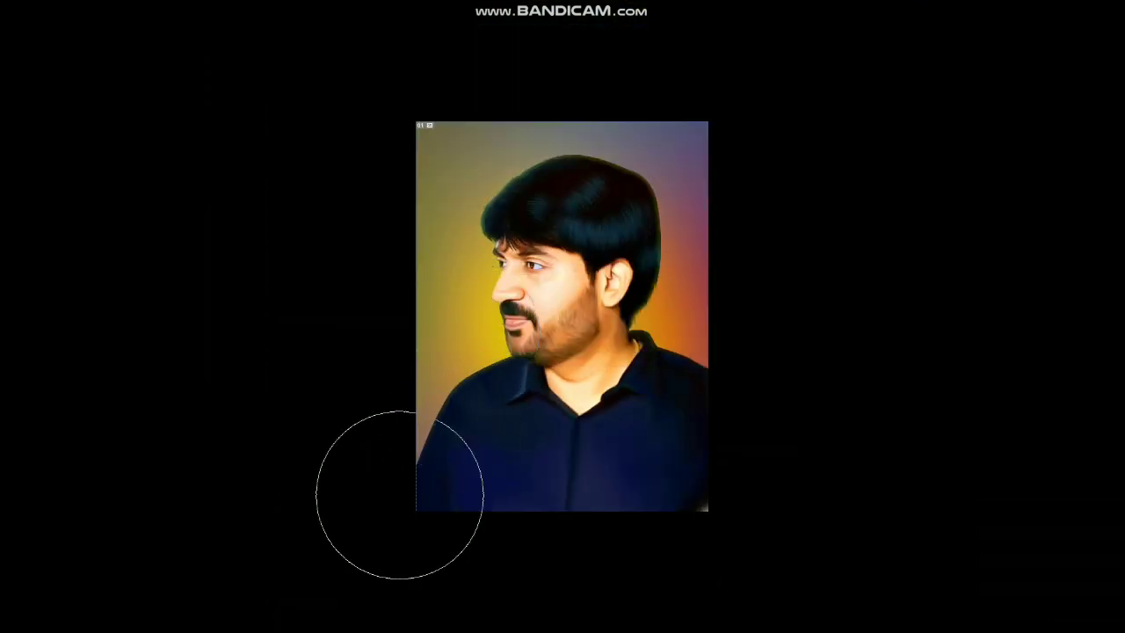
pyautogui.press('Tab')
pyautogui.click(29, 262)
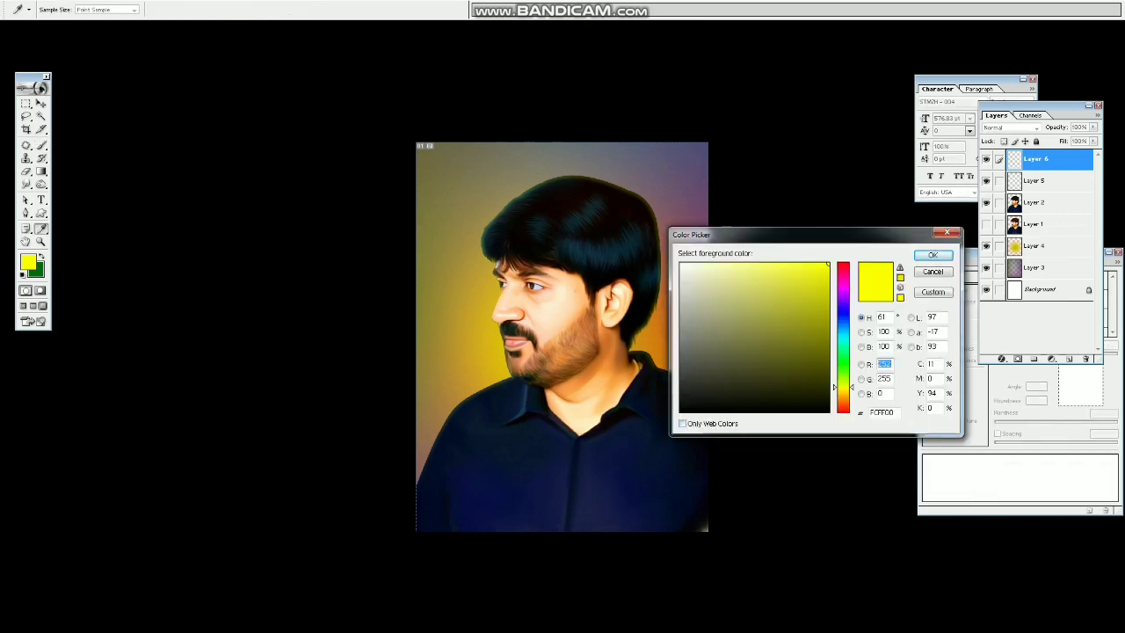
pyautogui.press('Return')
pyautogui.click(29, 262)
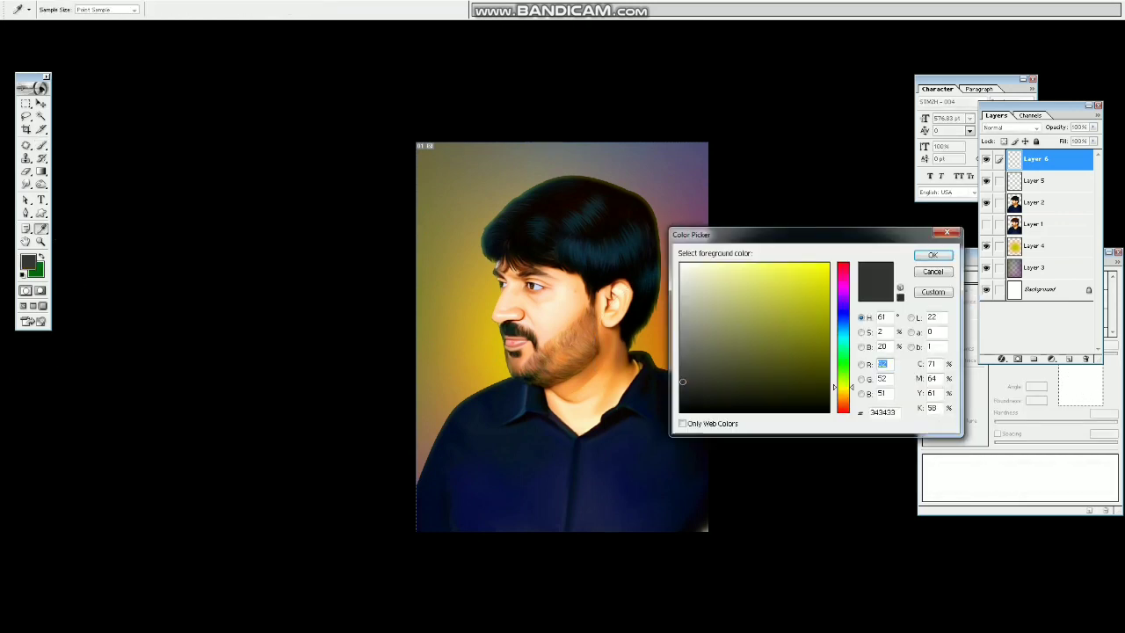
pyautogui.click(680, 392)
pyautogui.press('Return')
# Step: Paint a near-black shade along the shirt's lower edge on Layer 6 with a 2500 px soft brush and stretch it to about 140% height
pyautogui.press(']')
pyautogui.press(']')
pyautogui.press(']')
pyautogui.press(']')
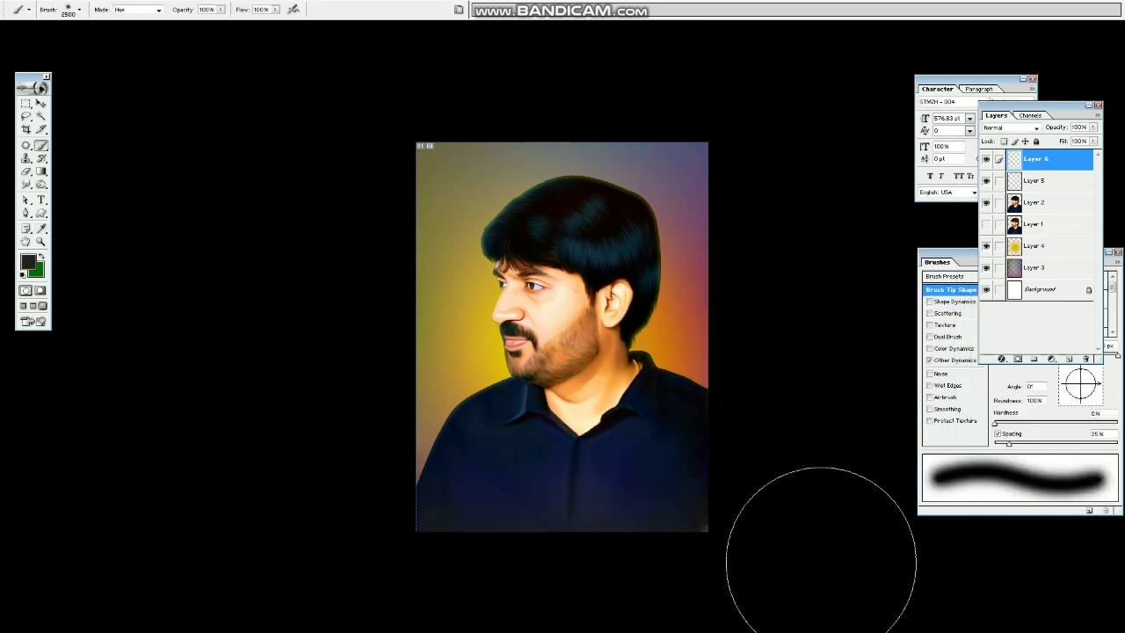
pyautogui.click(28, 261)
pyautogui.press('Return')
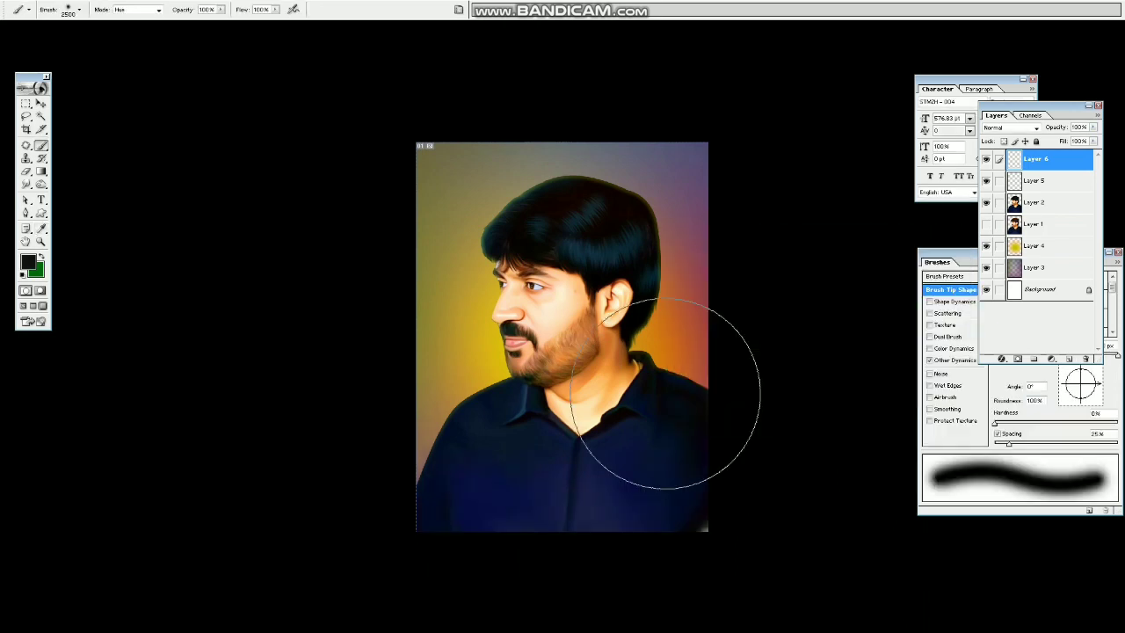
pyautogui.hotkey('ctrl', 't')
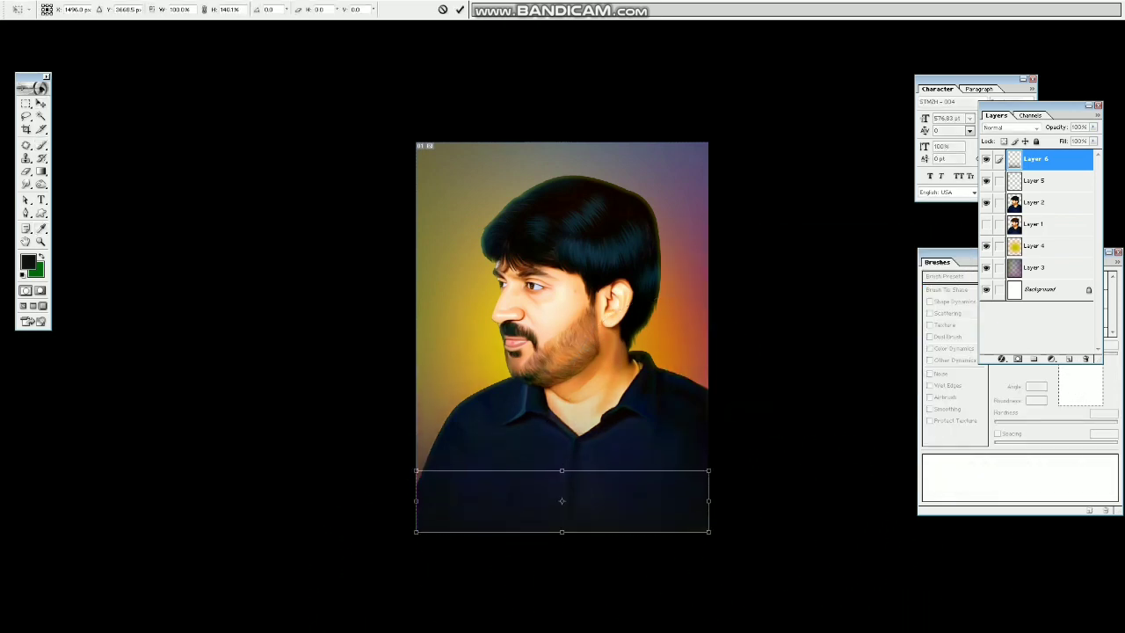
pyautogui.press('Return')
# Step: Select the glow's Layer 4 with Layer 3 linked, and ready the Smudge tool with a 125 px brush at 50% strength
pyautogui.hotkey('ctrl', '+')
pyautogui.hotkey('ctrl', '+')
pyautogui.scroll(-1, 766, 360)
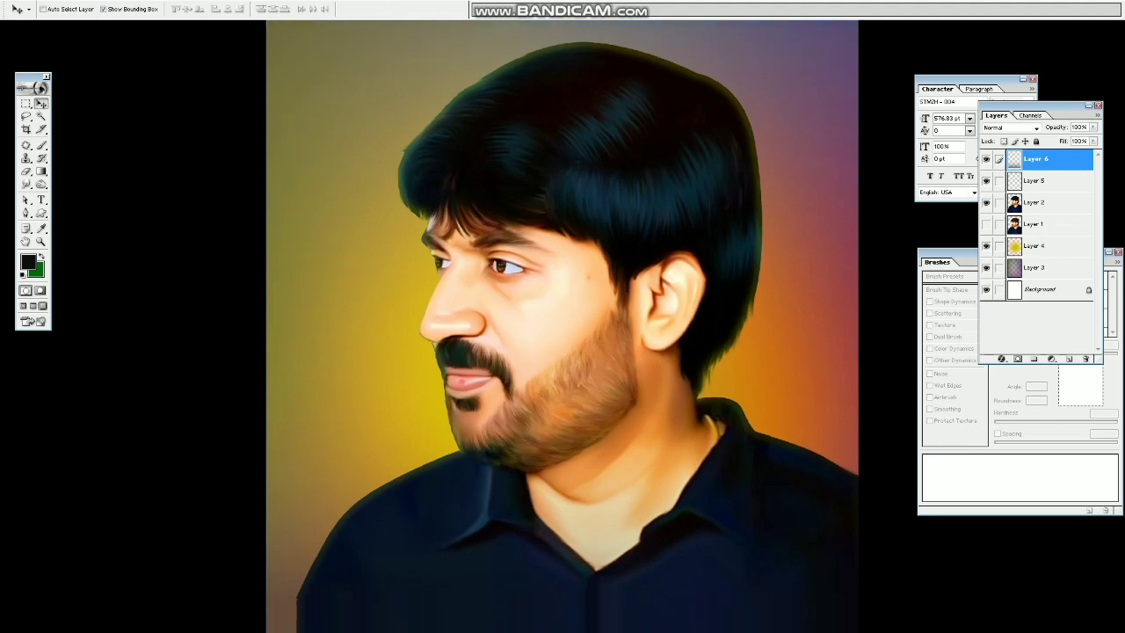
pyautogui.rightClick(766, 360)
pyautogui.click(791, 367)
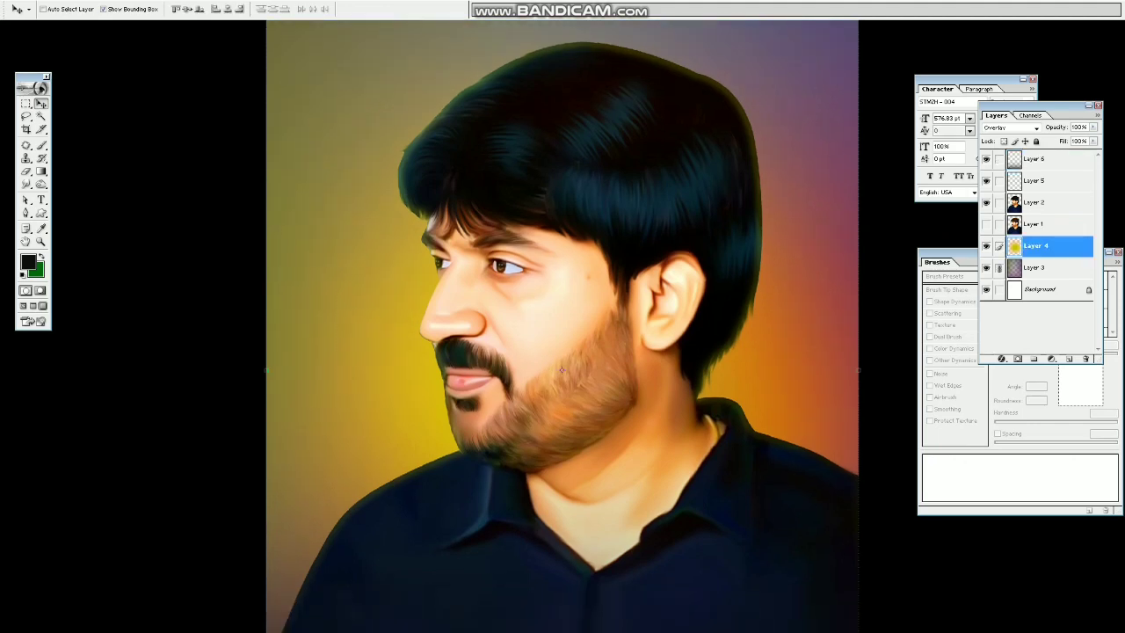
pyautogui.press('z')
pyautogui.hotkey('ctrl', '+')
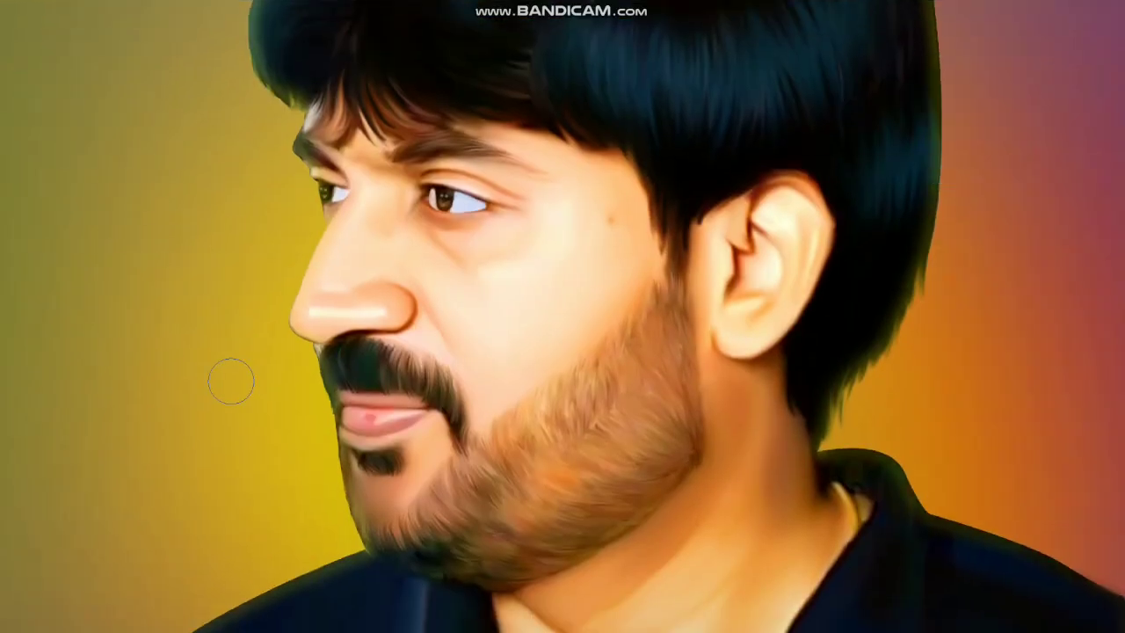
pyautogui.press('Tab')
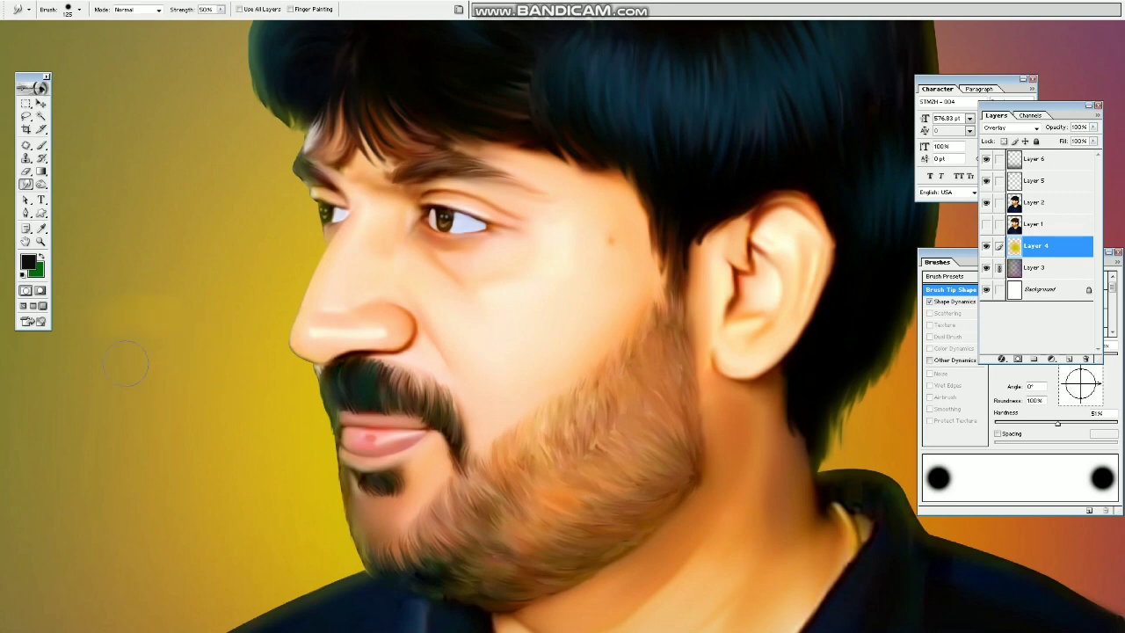